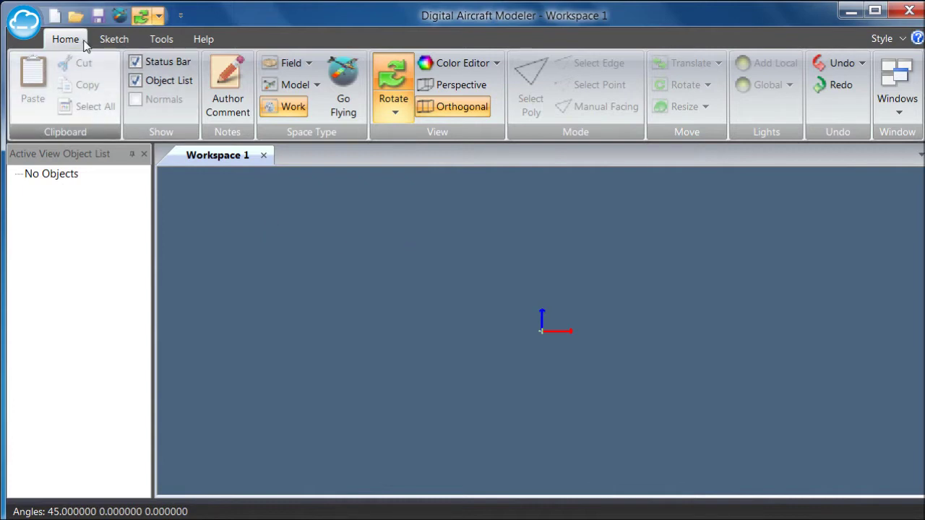
- Create a new sketch on the XZ plane at the origin
click(113, 38)
click(46, 113)
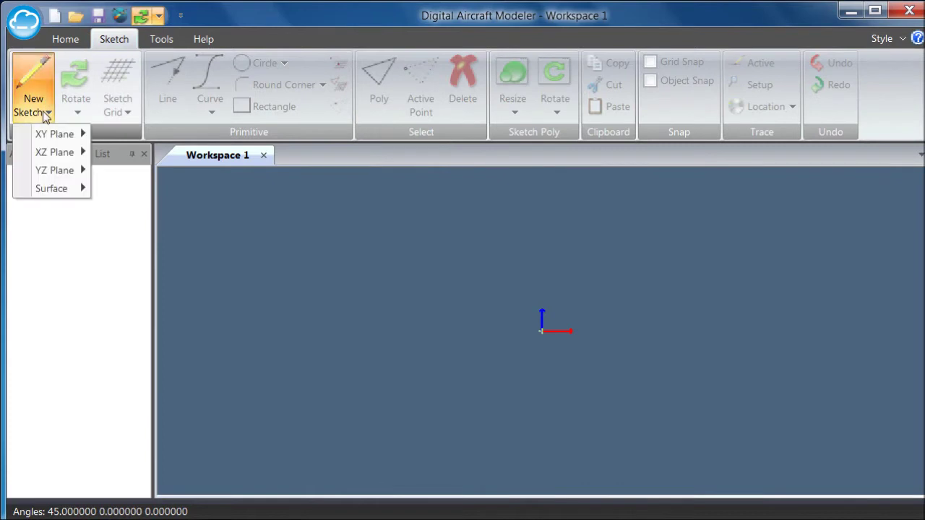
click(44, 113)
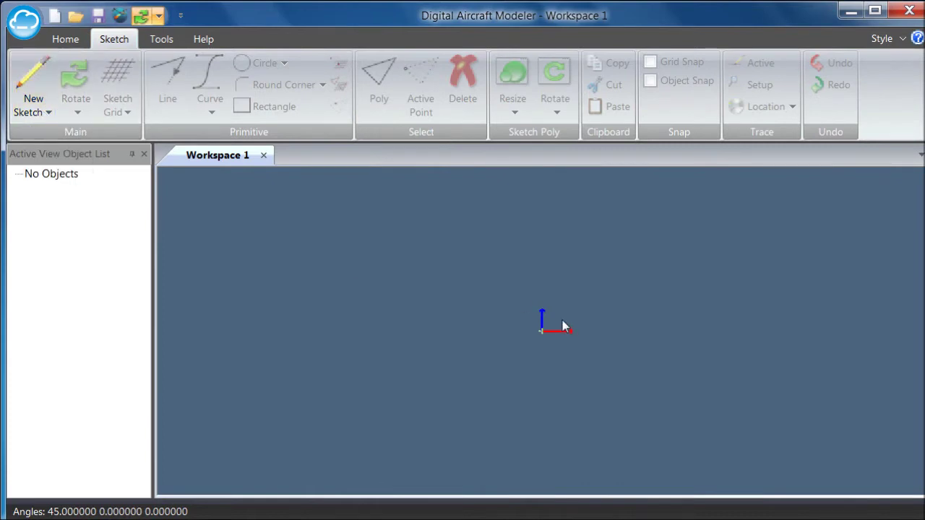
mouse_move(561, 321)
mouse_down()
mouse_move(551, 346)
mouse_move(498, 361)
mouse_up()
middle_drag(571, 325, 556, 325)
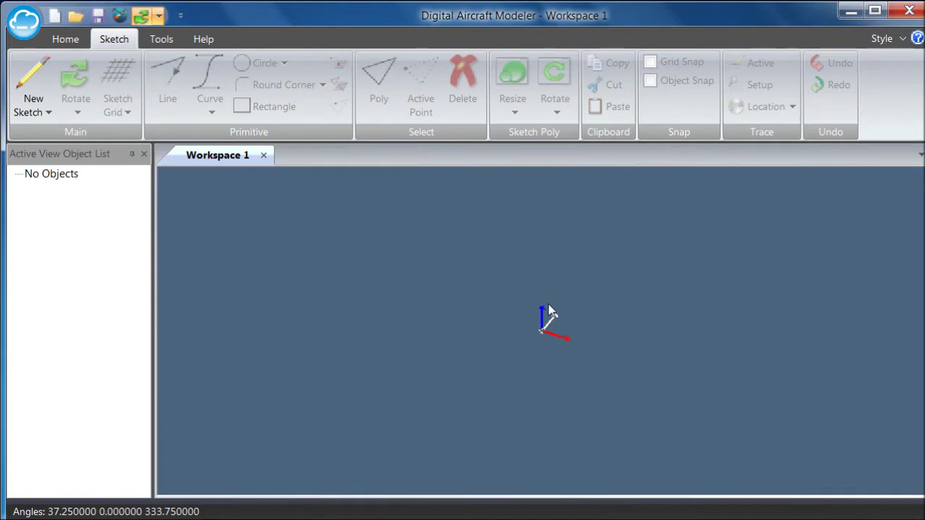
mouse_move(541, 335)
mouse_down()
mouse_move(569, 336)
mouse_move(573, 326)
mouse_move(545, 319)
mouse_up()
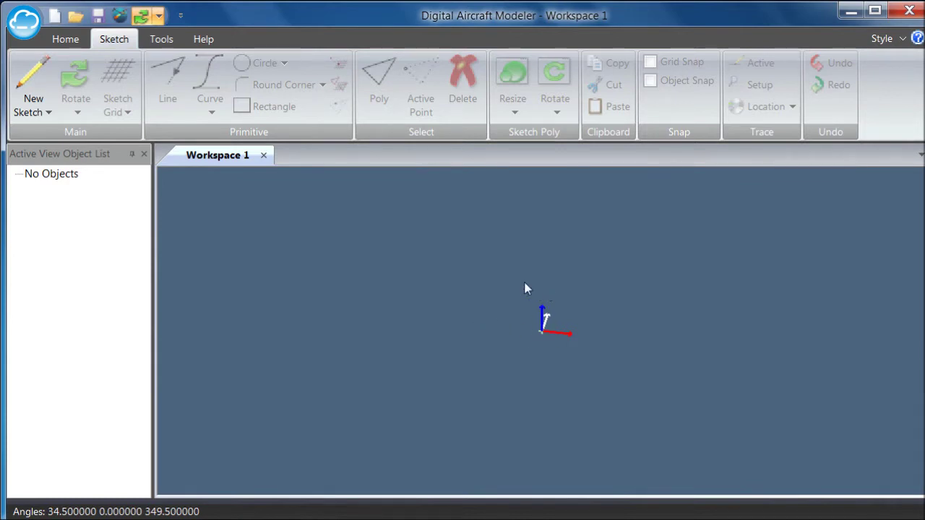
click(46, 114)
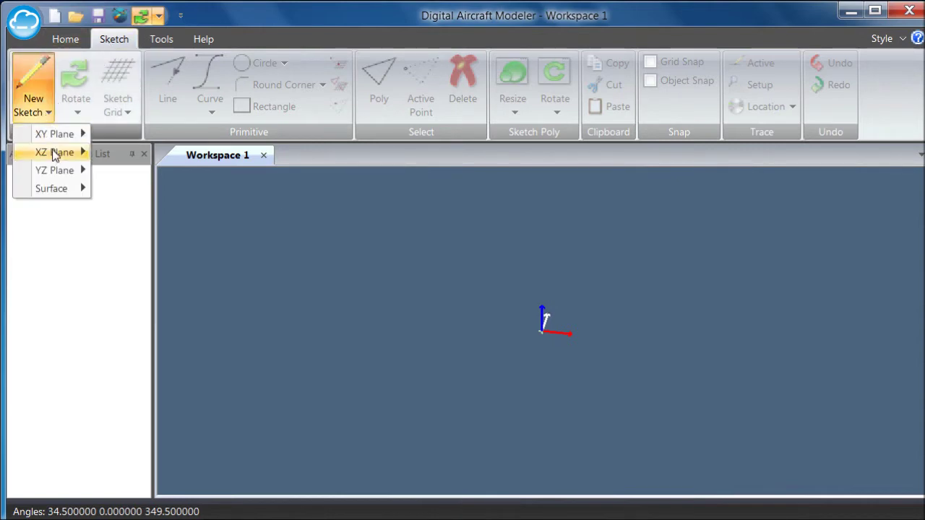
mouse_move(53, 153)
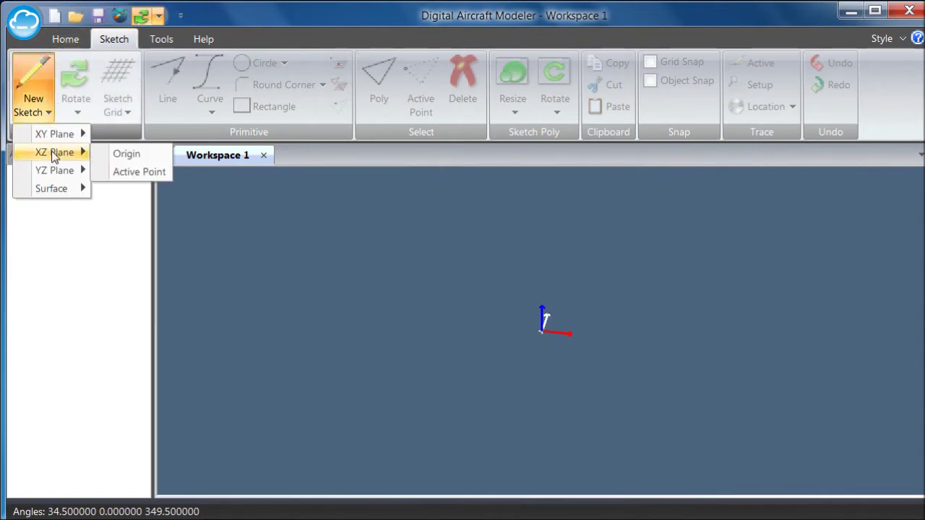
click(121, 155)
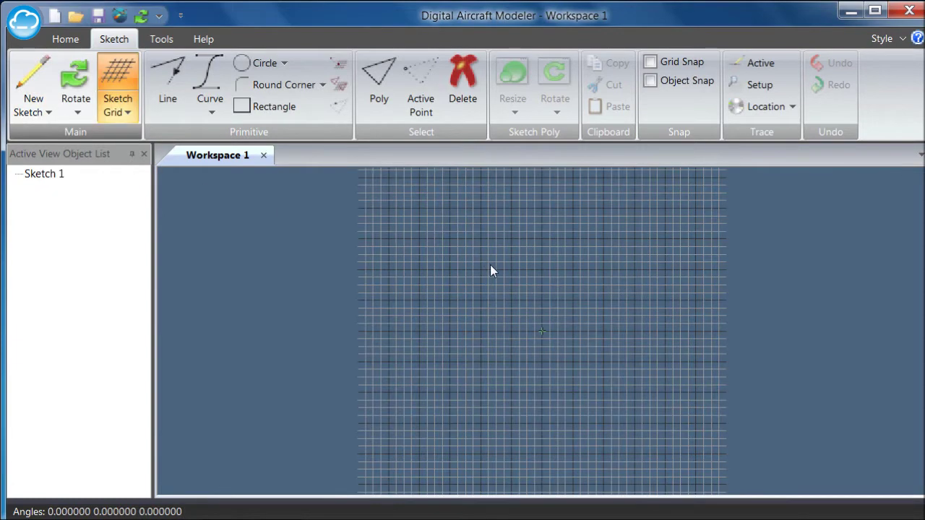
- Set the sketch grid's extents to 36
scroll(537, 333, down, 5)
scroll(537, 333, down, 2)
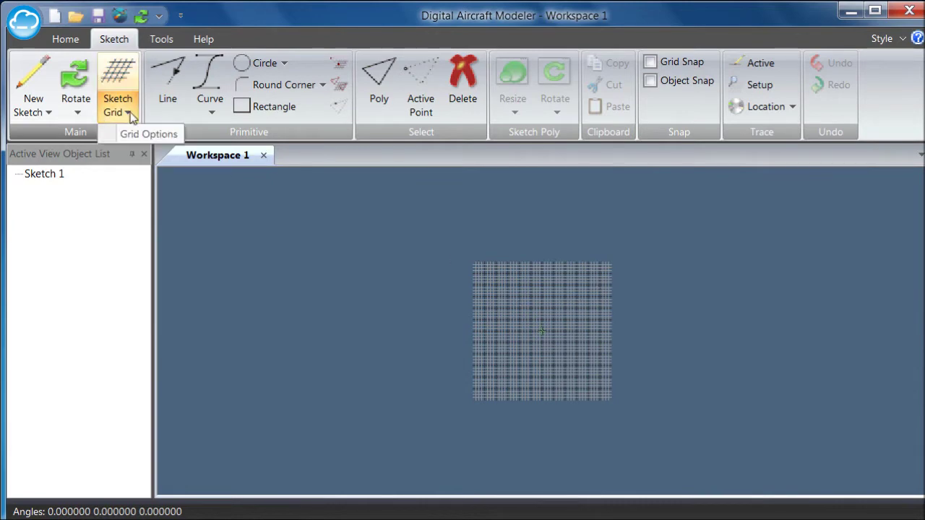
click(137, 135)
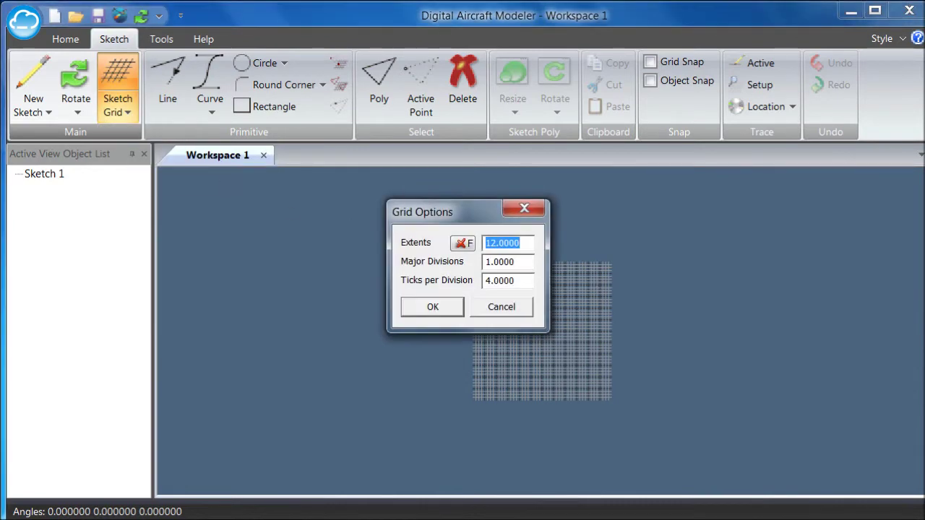
text(36)
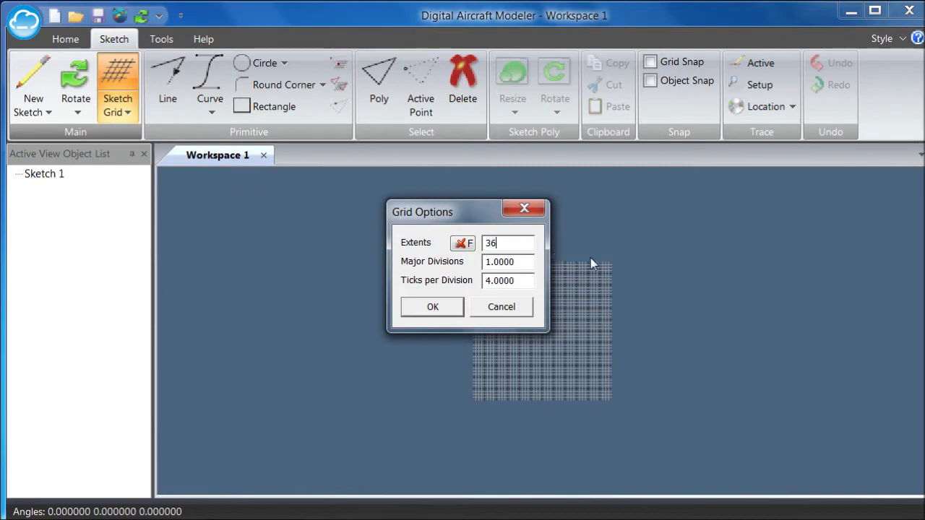
key(Return)
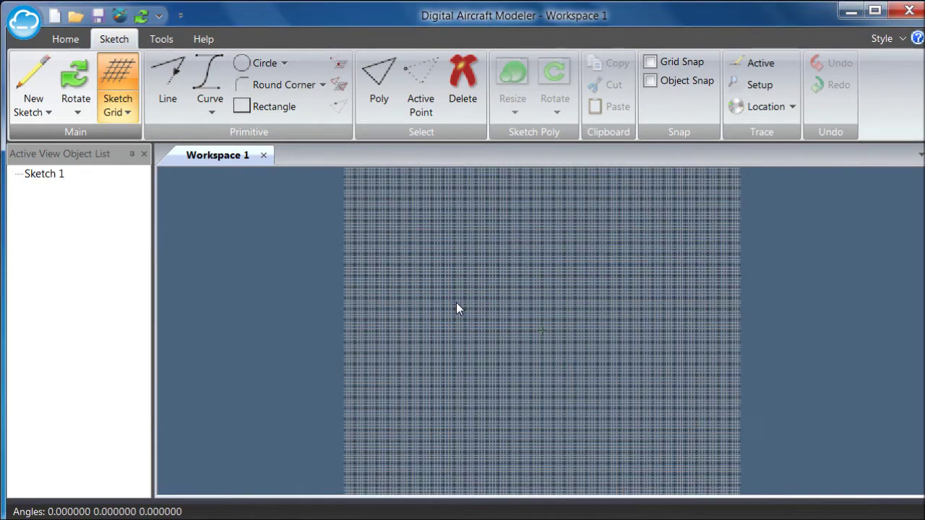
- Load Side_view_Capture.JPG as a trace texture and choose it as the sketch's trace bitmap
scroll(456, 302, down, 6)
scroll(460, 297, up, 3)
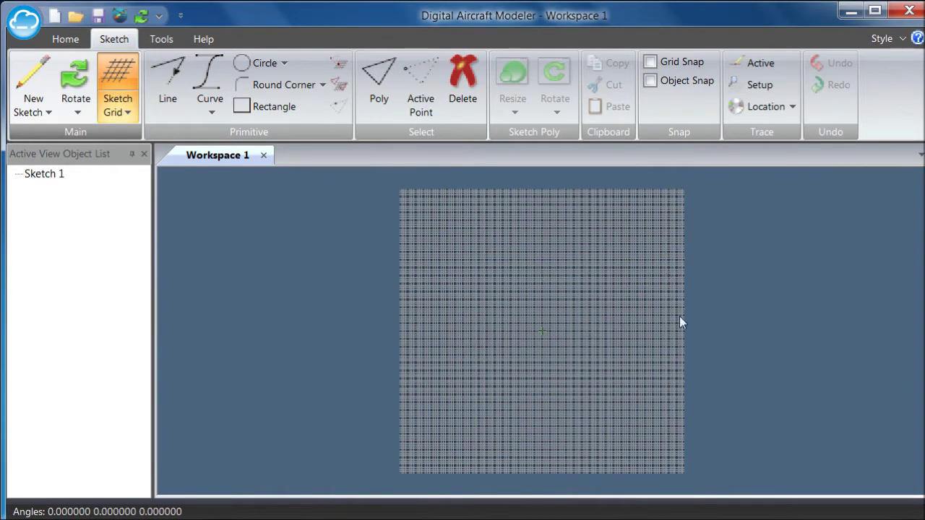
click(759, 86)
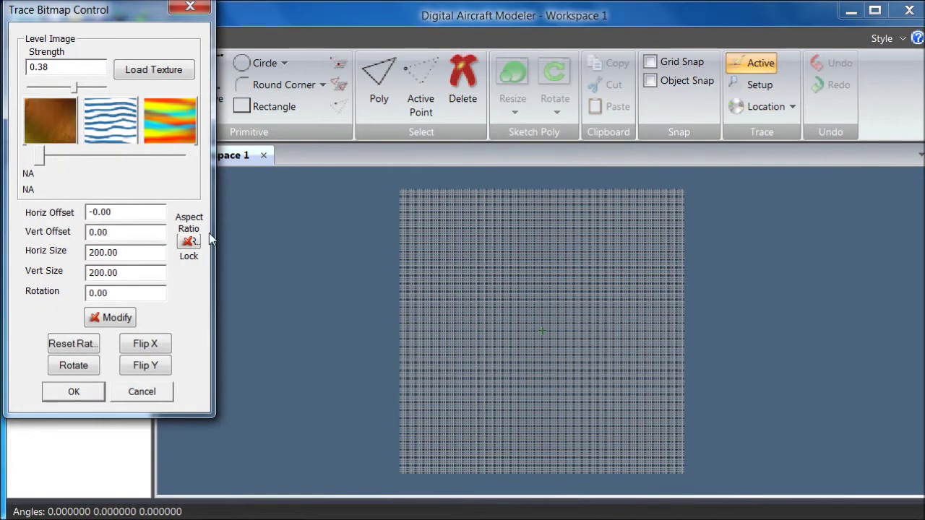
click(152, 70)
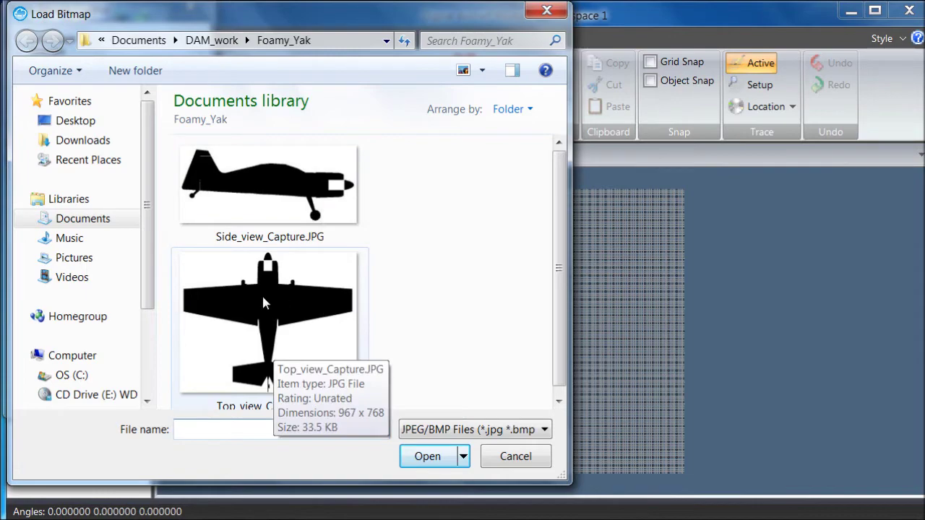
double_click(268, 190)
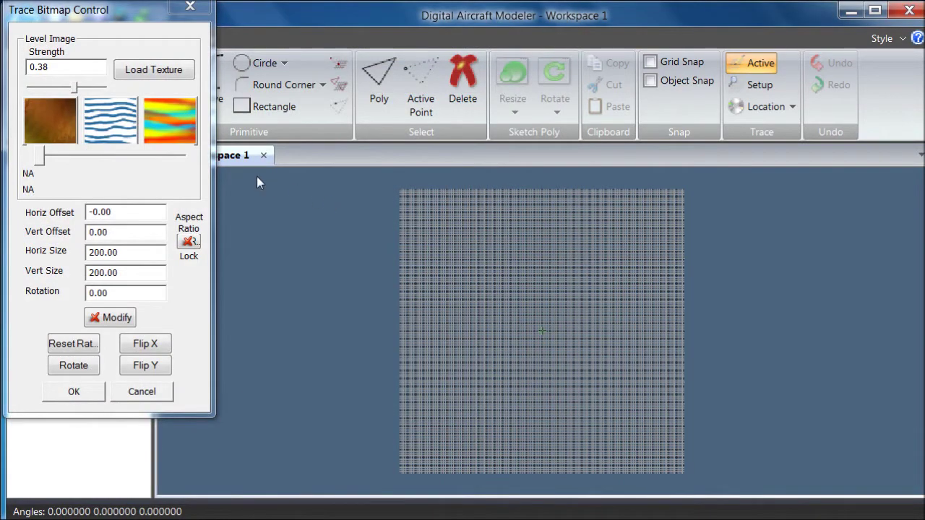
drag(45, 163, 181, 157)
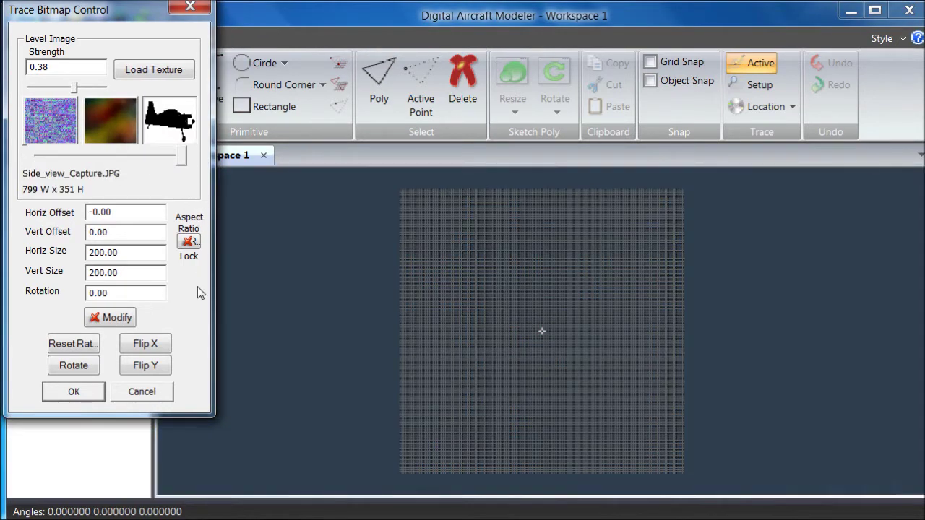
- Reset the trace image's ratio and size it to 36 horizontally with the aspect ratio locked, flipped in X so the nose faces right
click(74, 345)
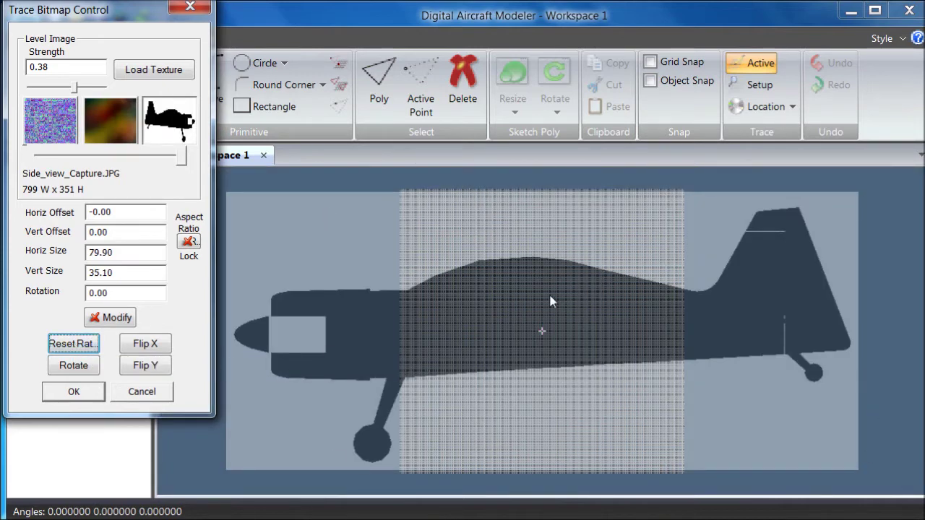
click(190, 243)
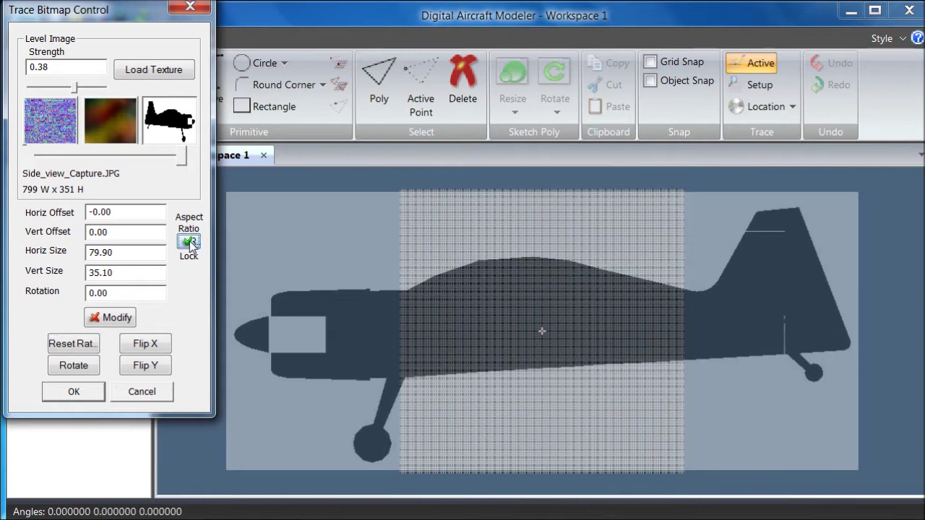
click(138, 256)
double_click(101, 252)
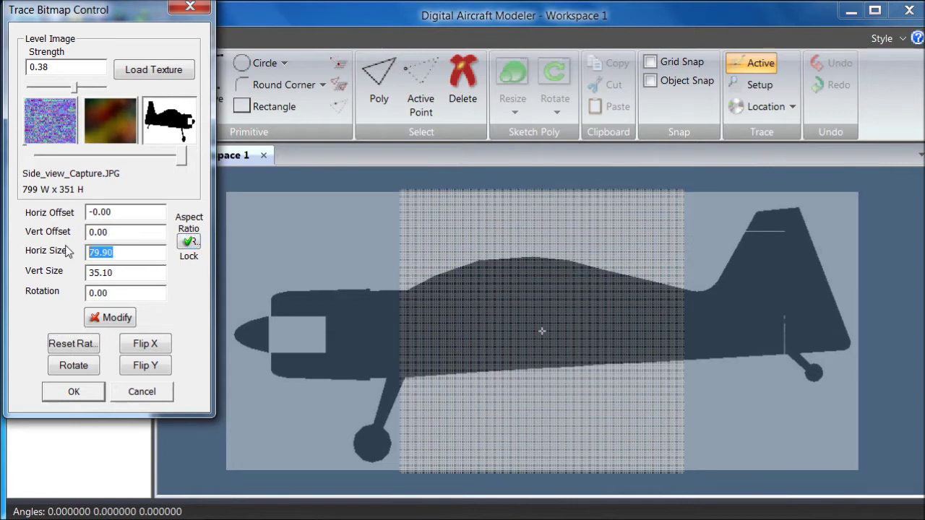
text(36)
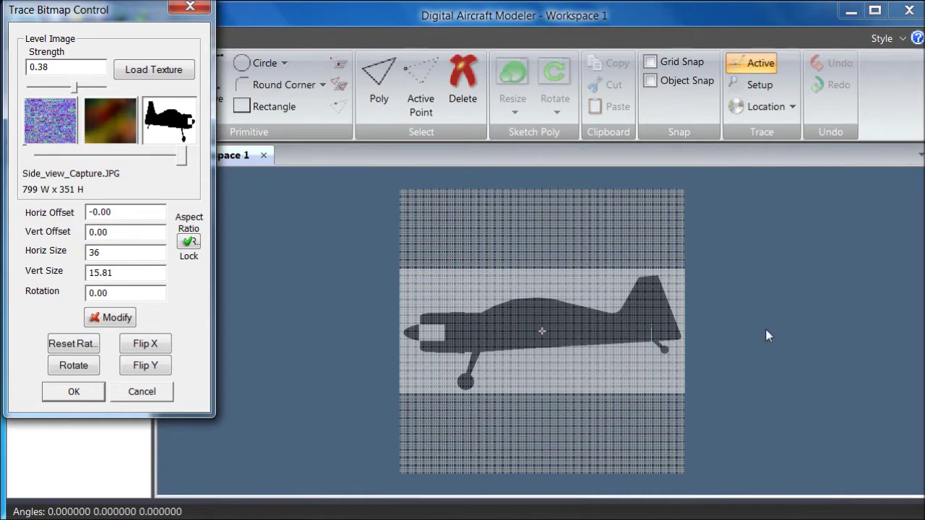
click(146, 346)
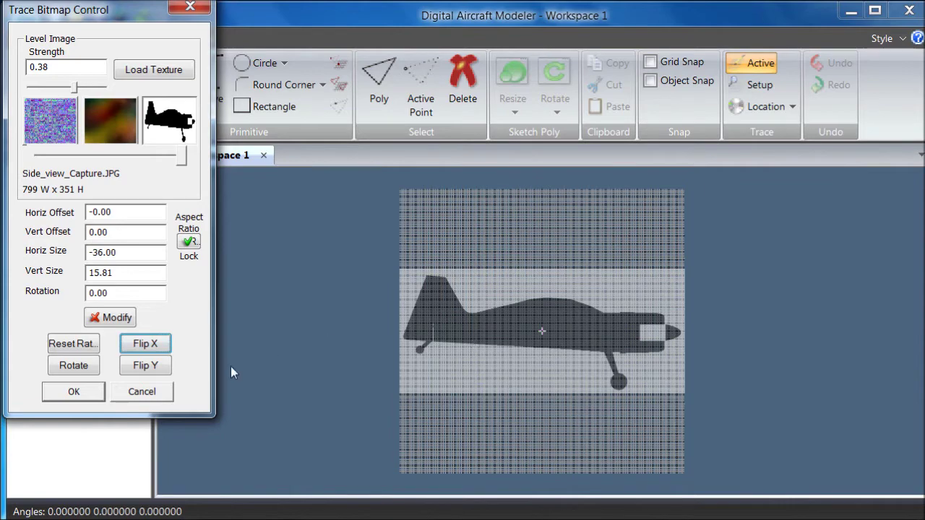
click(76, 391)
- Trace a curve from the motor cutout's lower inner corner around the lower cowl, along the fuselage underside and up the rudder hinge line
scroll(566, 358, up, 3)
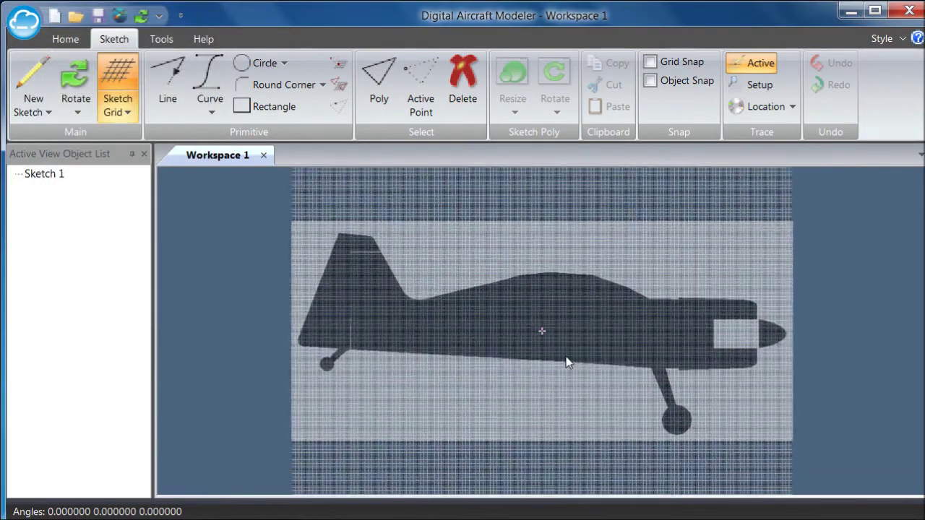
scroll(567, 357, up, 7)
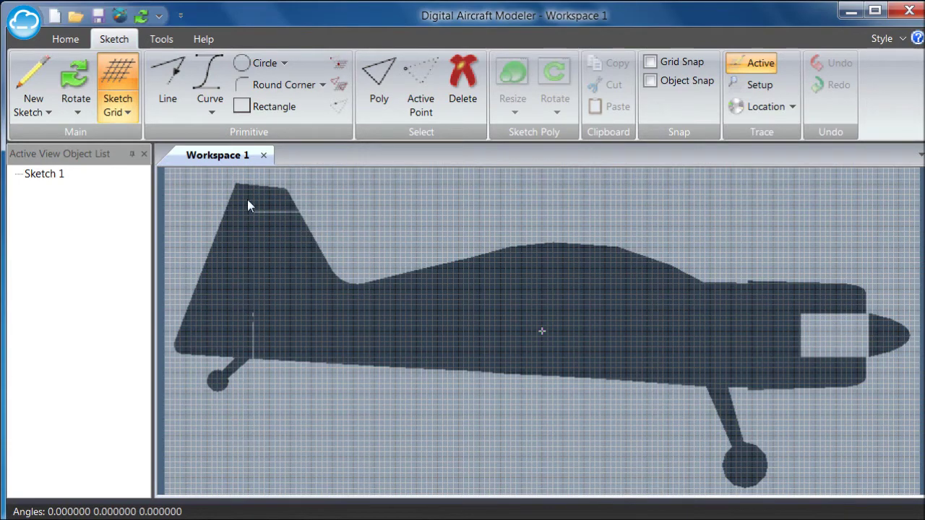
click(208, 78)
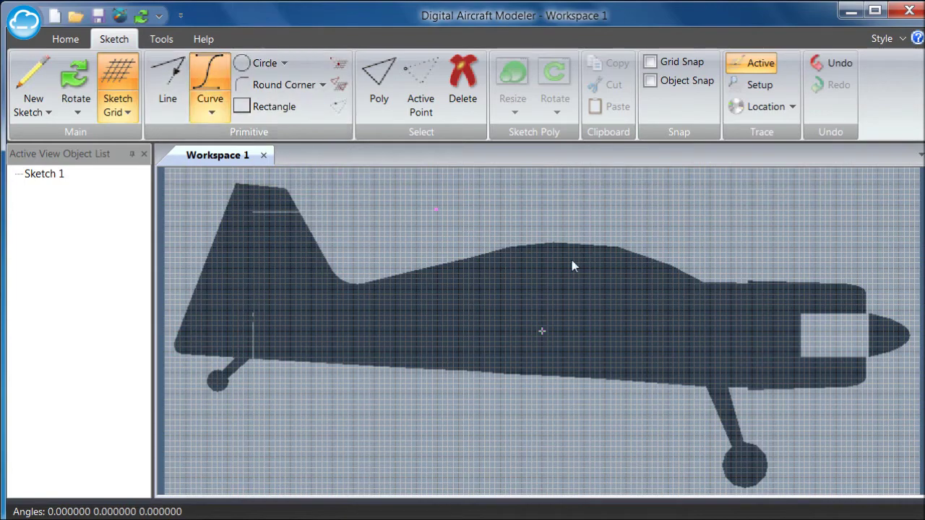
click(801, 358)
click(857, 357)
click(851, 385)
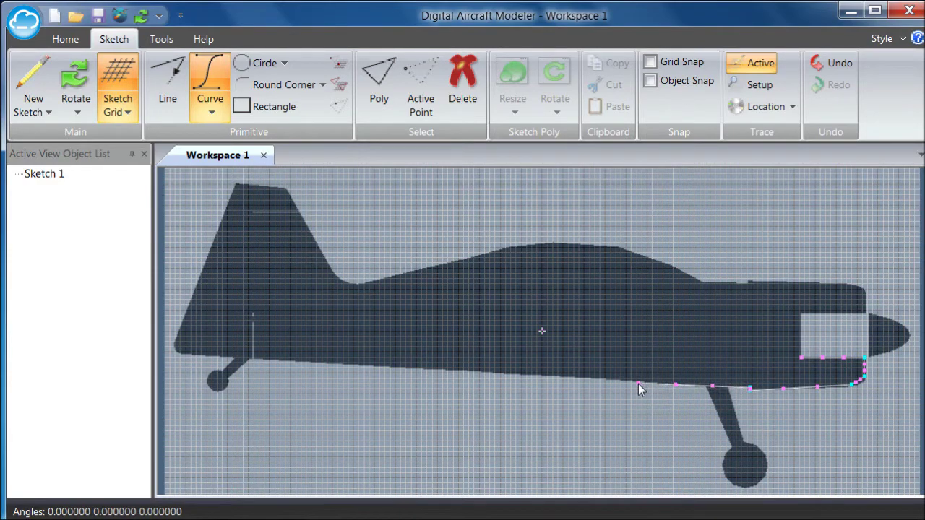
click(638, 384)
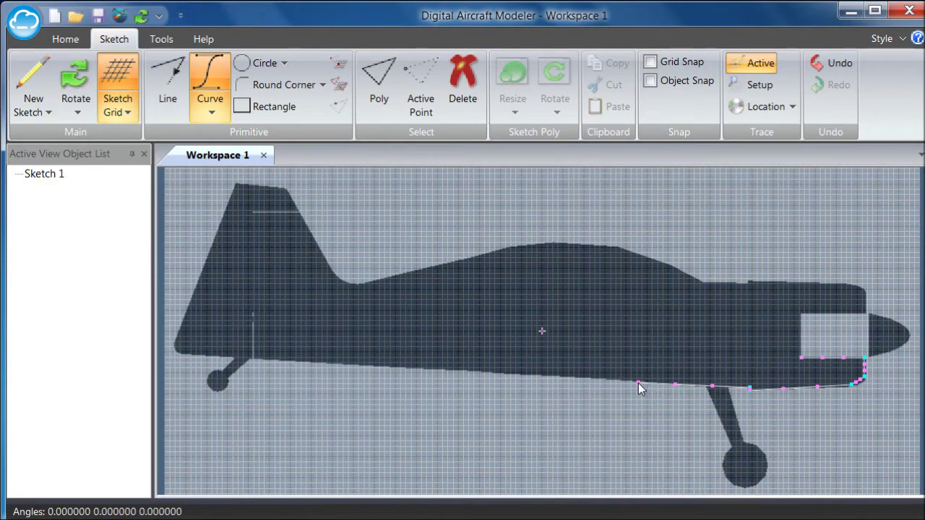
click(255, 358)
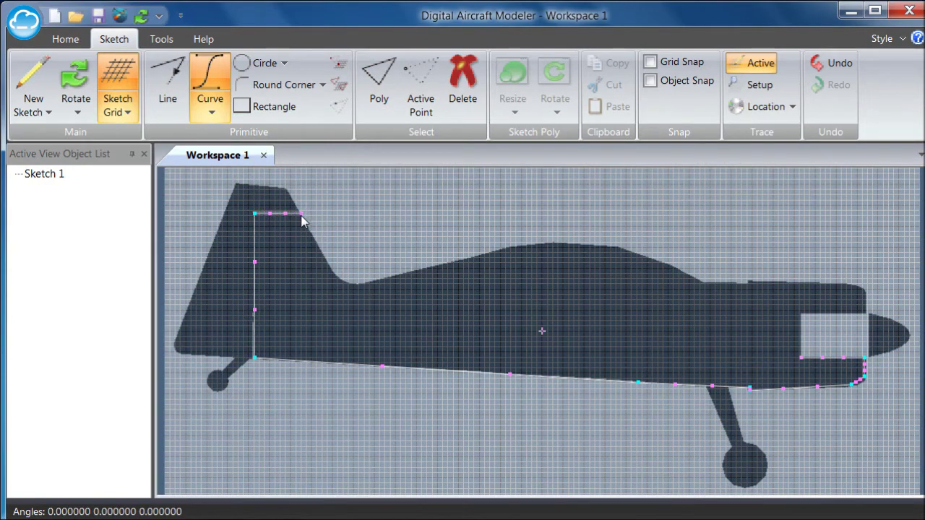
- Continue the curve from the fin's upper front corner down its leading edge and over the canopy peak to the canopy's front base
click(301, 215)
click(340, 279)
click(360, 284)
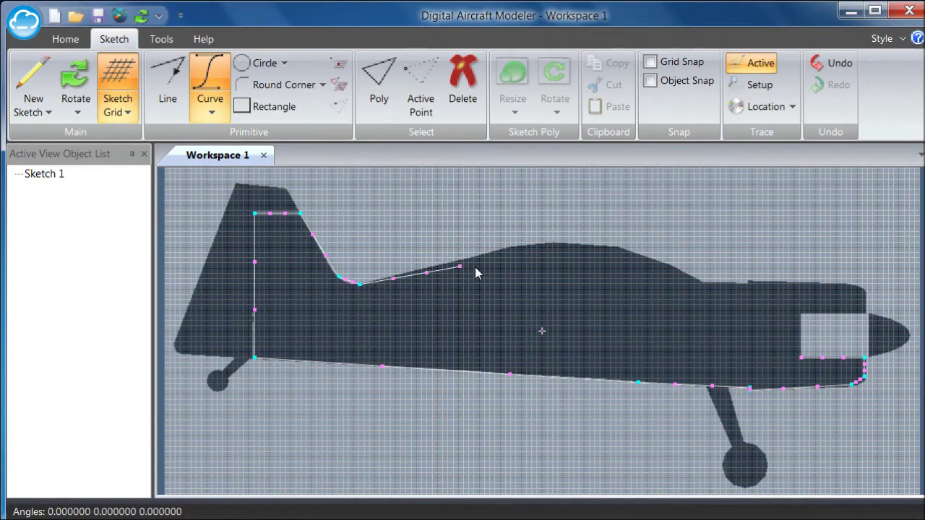
click(572, 245)
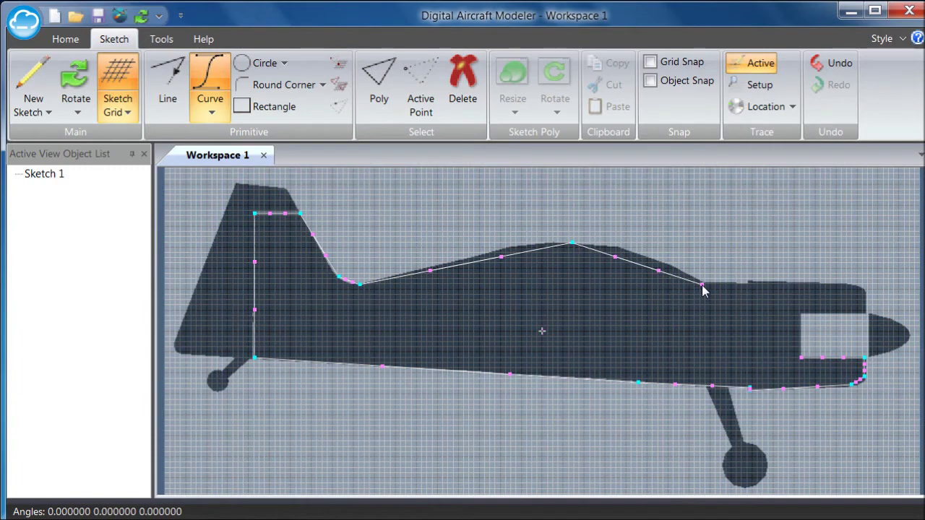
click(705, 284)
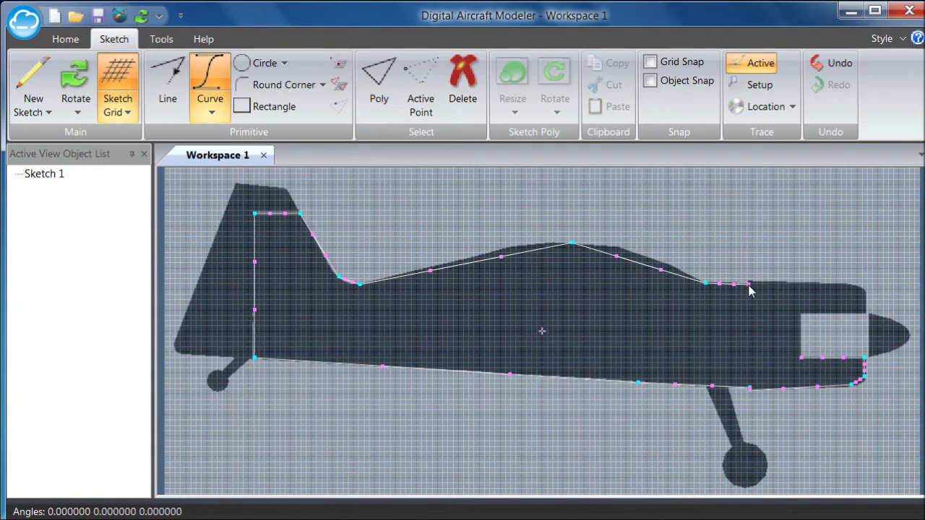
- Trace the upper cowl and the motor cutout, closing the fuselage outline at its starting point
click(749, 284)
click(853, 284)
click(865, 290)
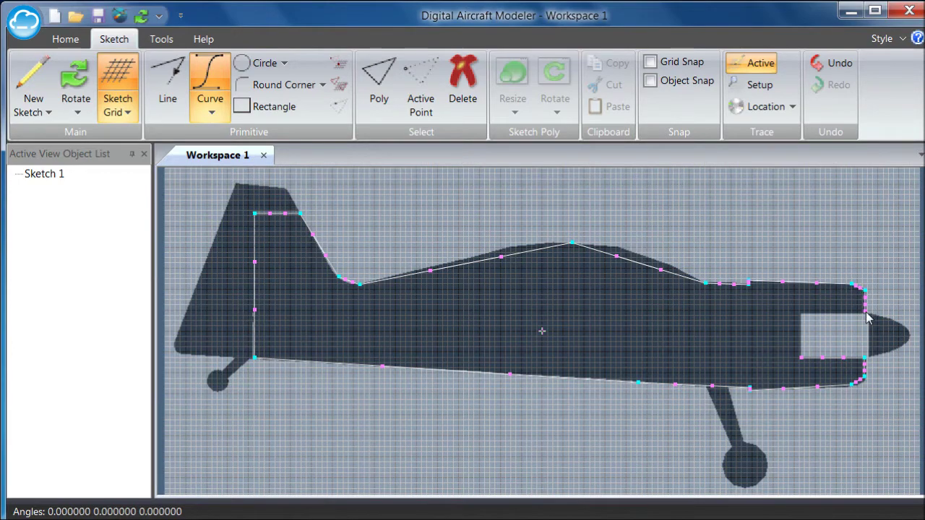
click(865, 312)
click(801, 314)
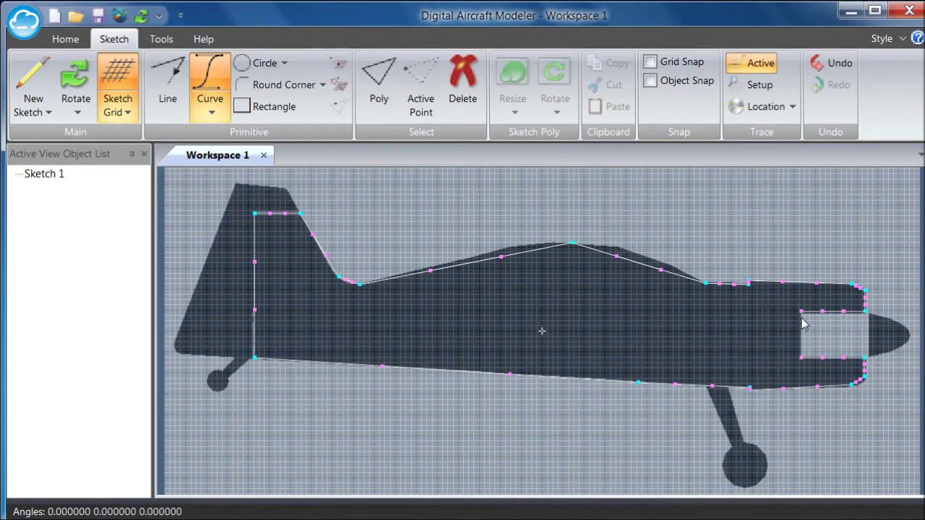
click(801, 358)
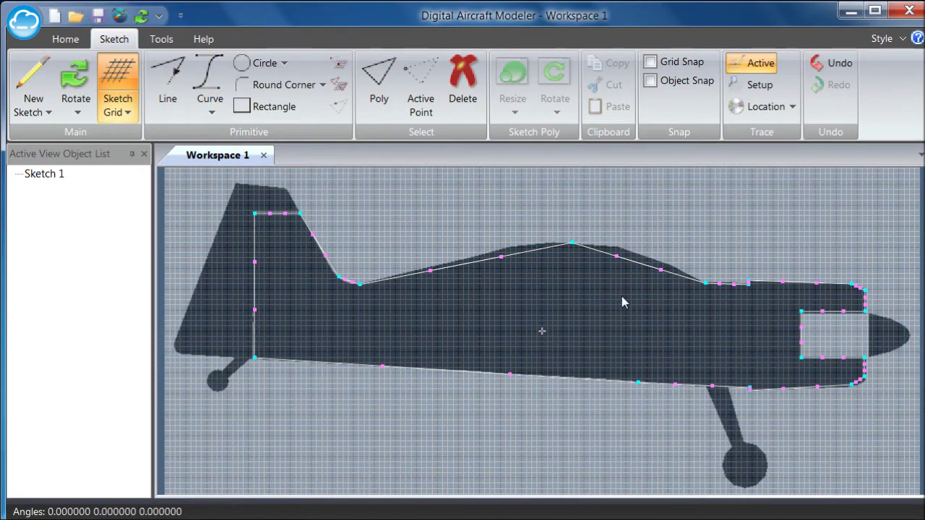
- Adjust the curve handles around the canopy peak and front slope so the outline follows the trace image
click(572, 243)
drag(617, 261, 645, 250)
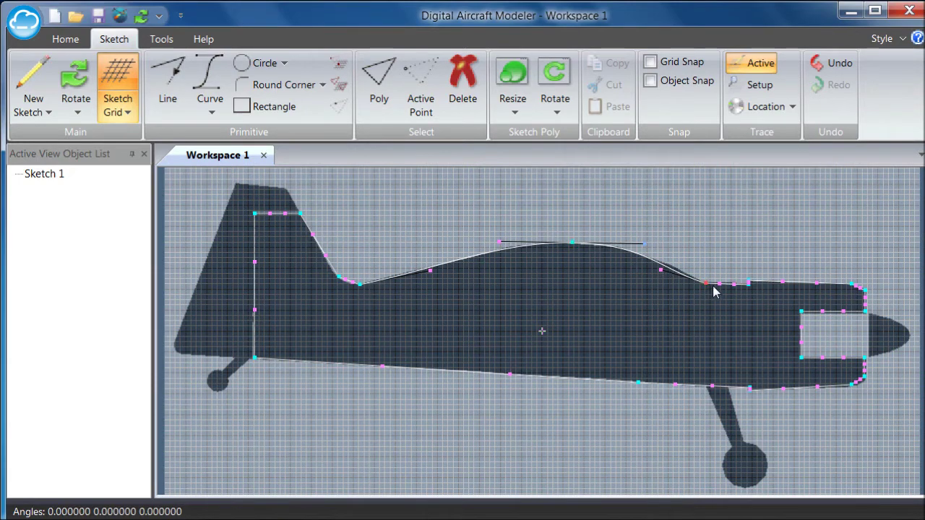
drag(663, 273, 662, 264)
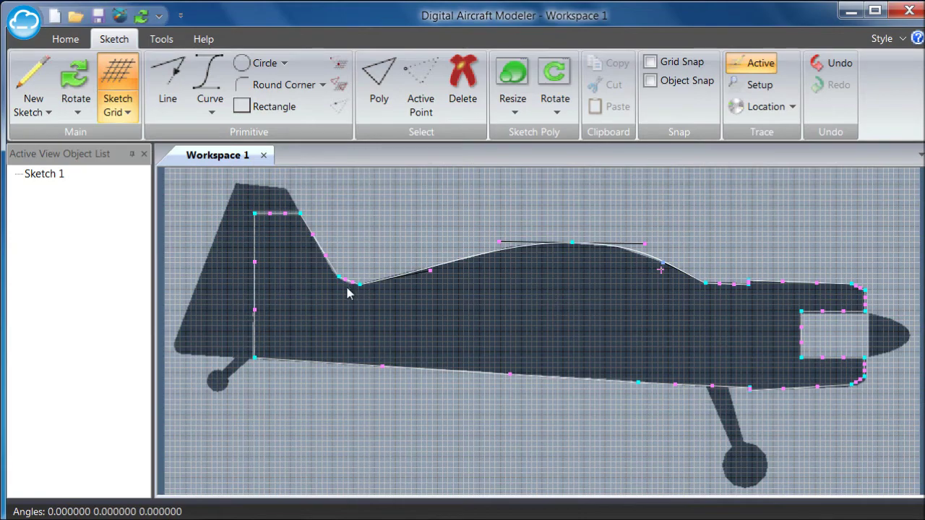
- Adjust the curve handles at the base of the fin's leading edge so the corner follows the rounded trace image
scroll(348, 290, up, 3)
mouse_move(332, 307)
mouse_down()
mouse_move(496, 353)
mouse_move(470, 359)
mouse_move(452, 339)
mouse_move(591, 330)
mouse_move(482, 355)
mouse_move(520, 363)
mouse_up()
scroll(514, 358, up, 1)
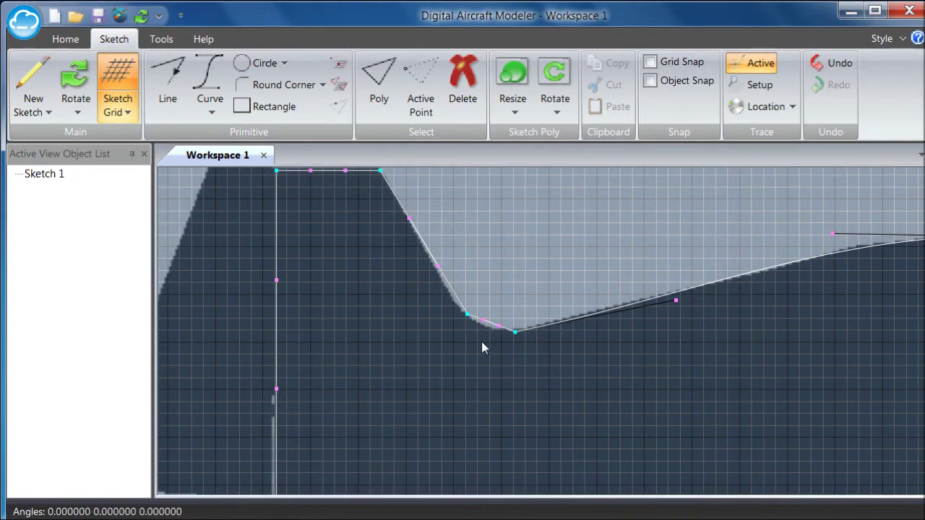
click(483, 347)
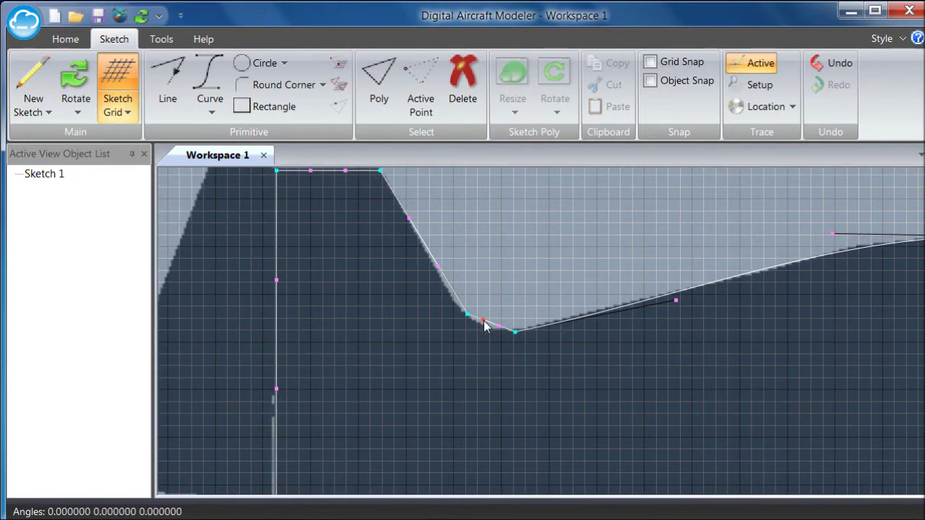
click(483, 321)
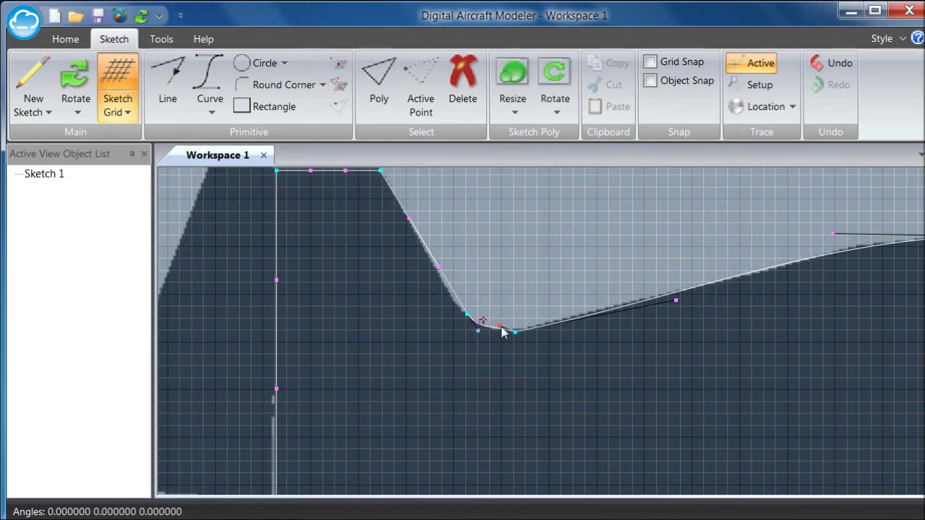
click(500, 326)
scroll(533, 360, down, 2)
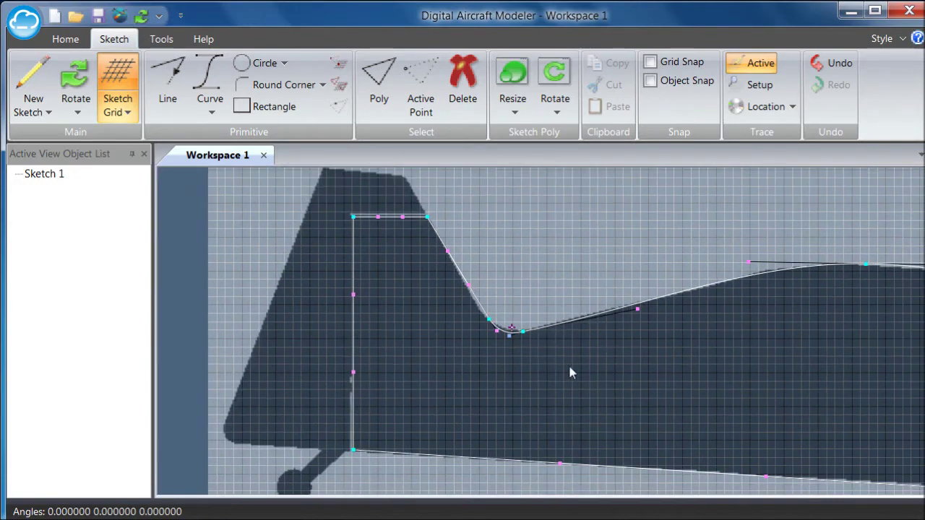
- Round the cowl's upper front corner by moving its curve handles outward to match the trace image
middle_drag(854, 344, 444, 345)
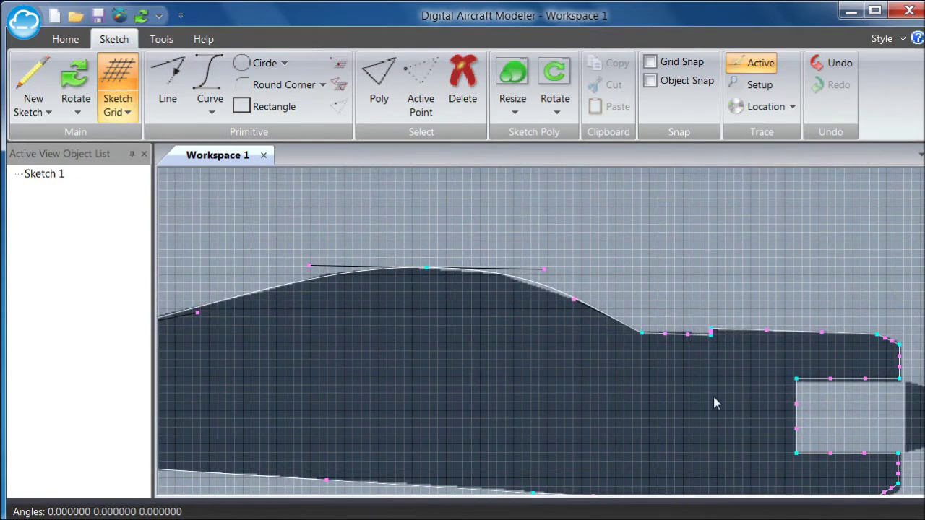
middle_drag(713, 397, 448, 348)
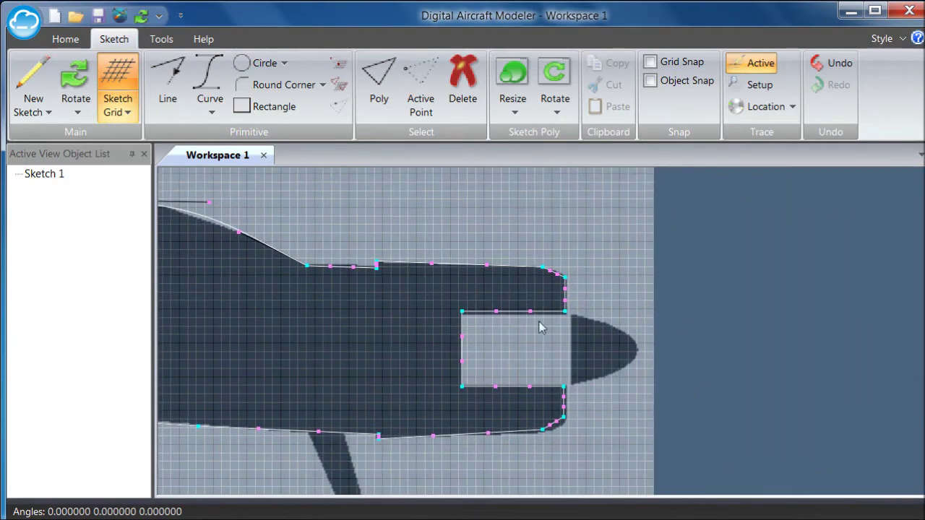
scroll(539, 326, up, 3)
scroll(553, 272, up, 1)
middle_drag(551, 264, 547, 315)
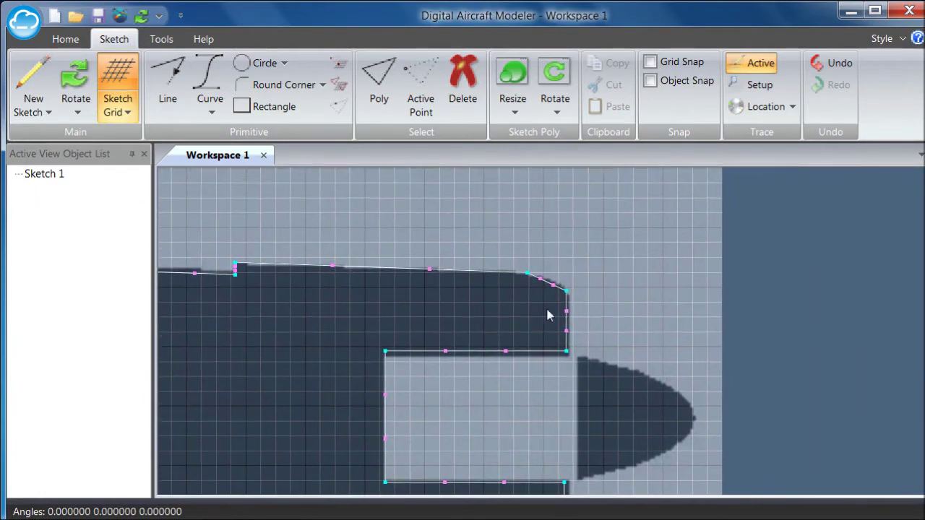
click(540, 279)
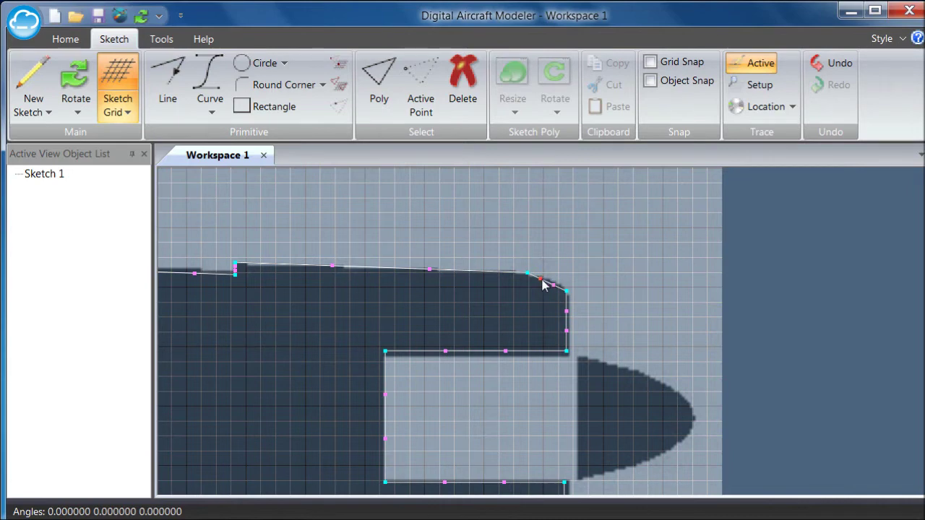
drag(541, 279, 565, 283)
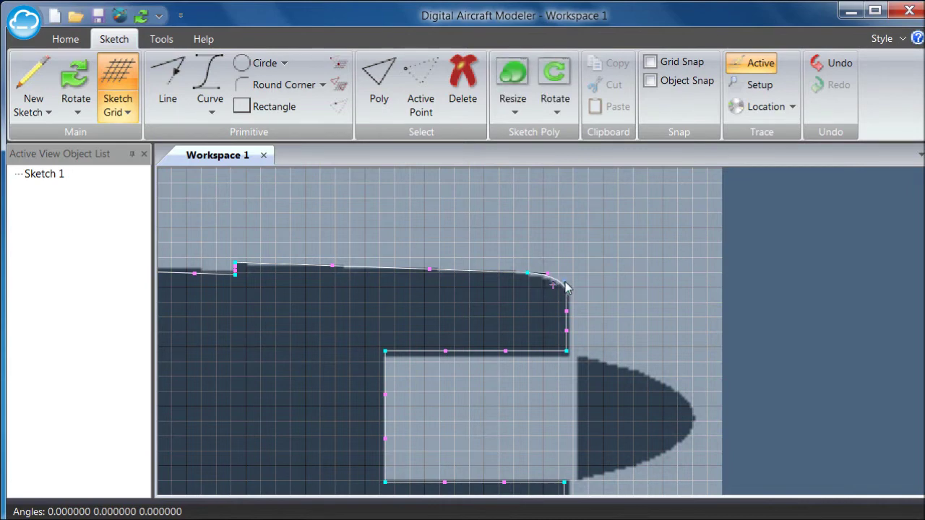
- Round the cowl's lower front corner by moving its curve handles outward to match the trace image
scroll(611, 229, down, 5)
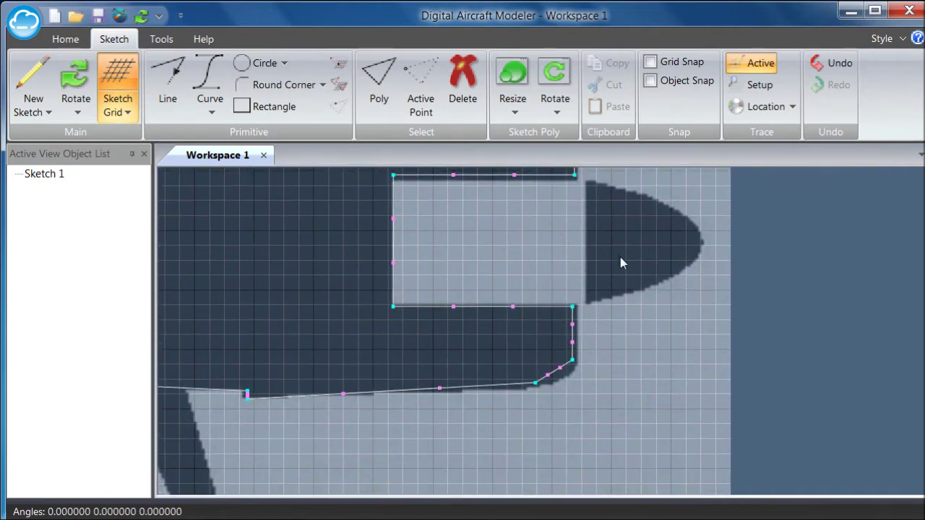
click(631, 341)
mouse_move(560, 368)
mouse_down()
mouse_move(571, 377)
mouse_move(552, 378)
mouse_up()
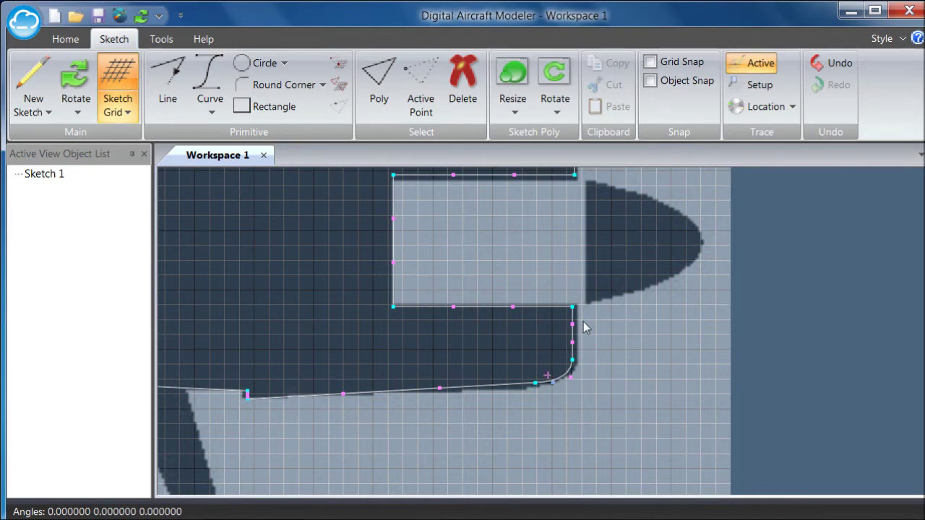
- Rotate the sketch to an angled view and select the entire fuselage outline as a polygon
scroll(637, 290, down, 5)
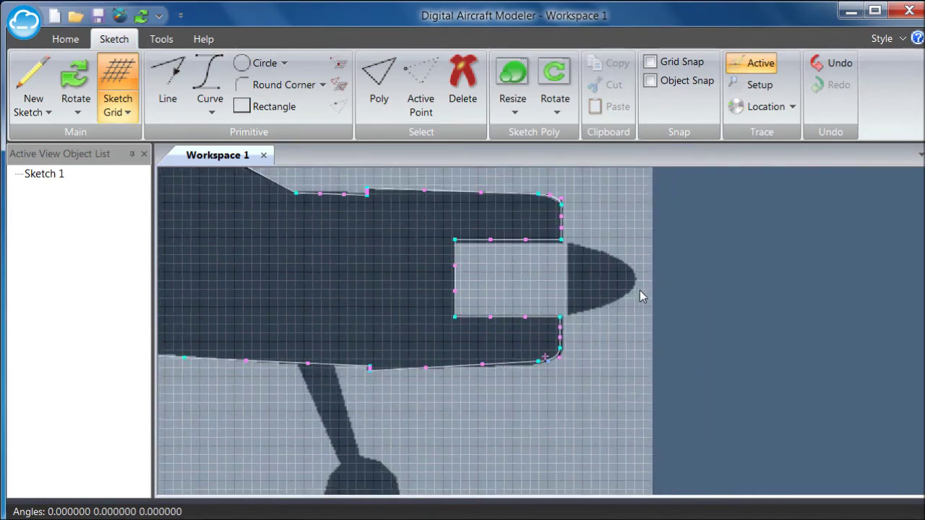
middle_drag(631, 286, 814, 295)
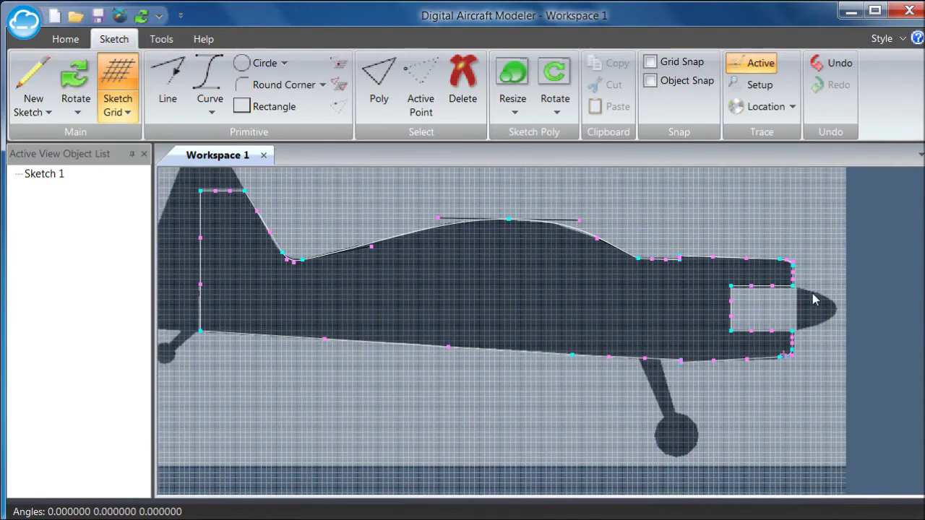
middle_drag(453, 195, 481, 223)
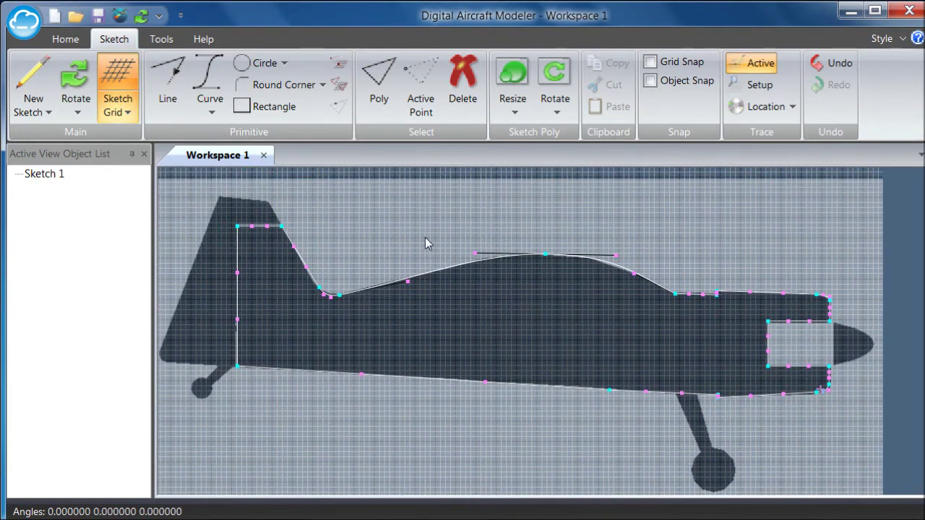
click(75, 78)
mouse_move(366, 204)
mouse_down()
mouse_move(444, 283)
mouse_move(564, 285)
mouse_move(594, 269)
mouse_move(524, 224)
mouse_move(610, 221)
mouse_move(448, 238)
mouse_move(477, 240)
mouse_up()
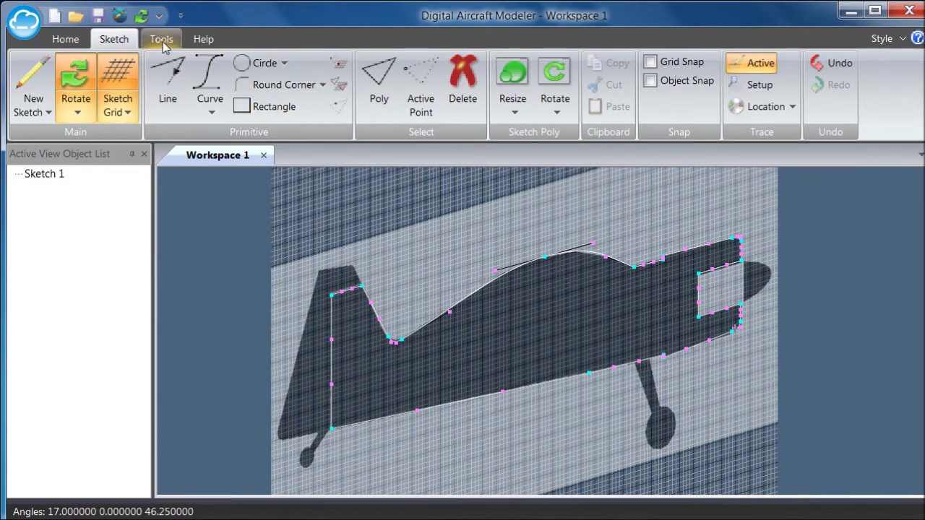
click(380, 85)
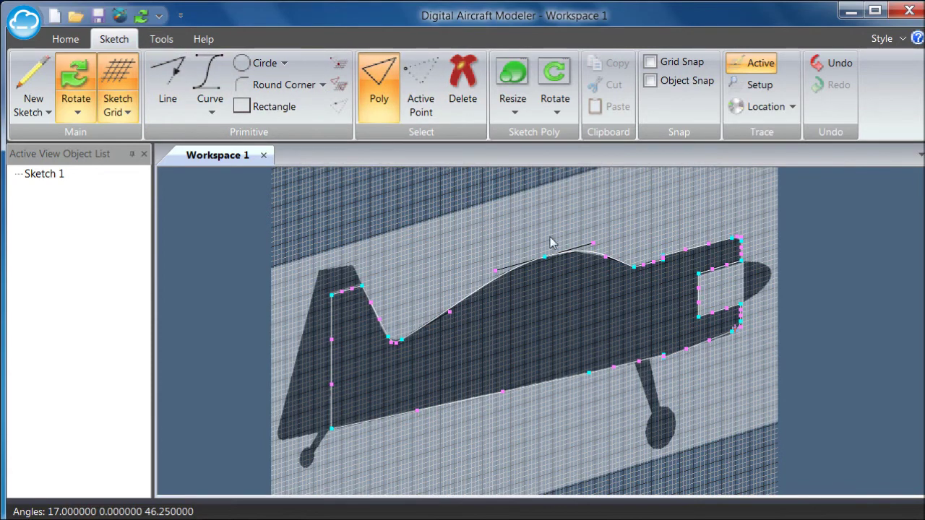
click(548, 255)
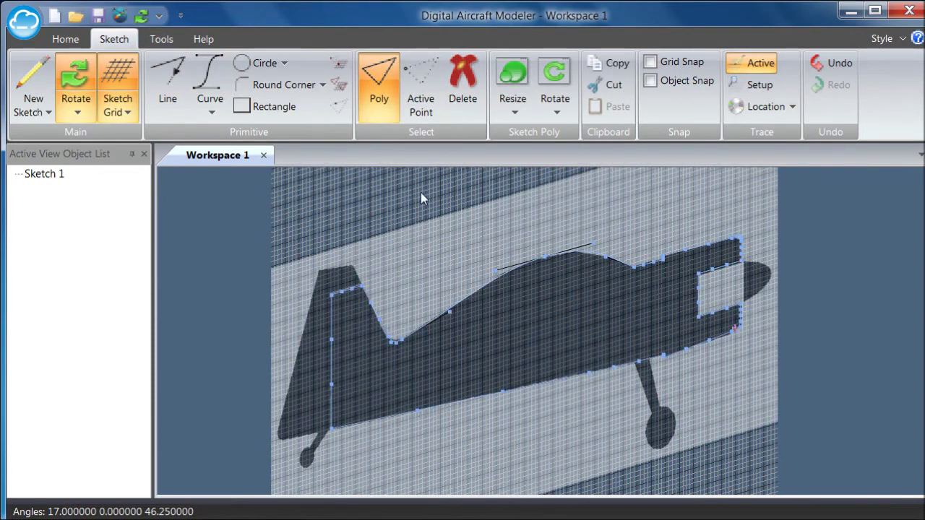
- Extrude the selected fuselage edges with end caps enabled, using a distance of 2, 1 segment and scaling of 1
click(162, 36)
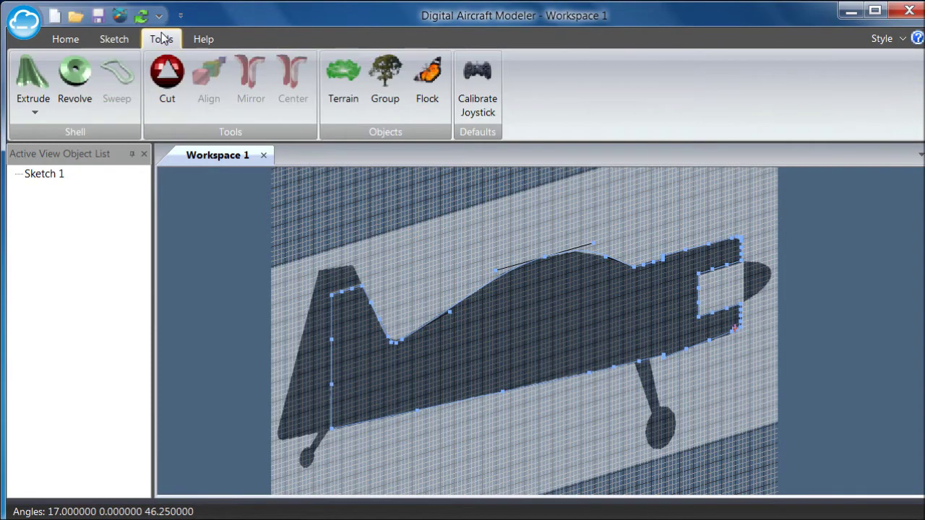
click(35, 112)
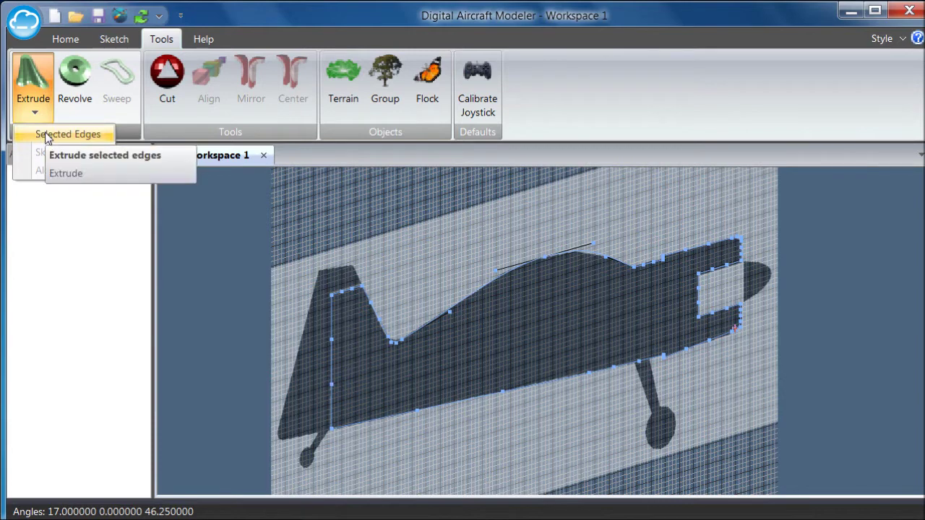
click(45, 135)
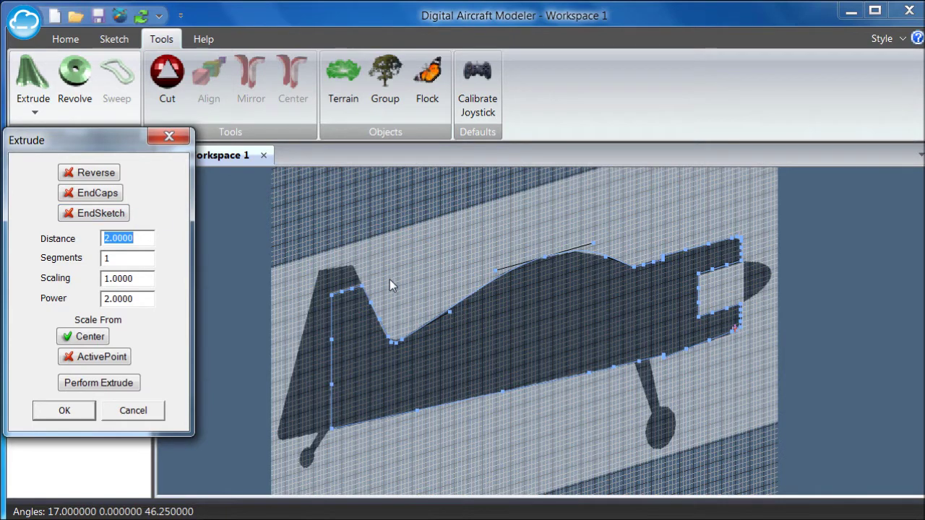
click(90, 191)
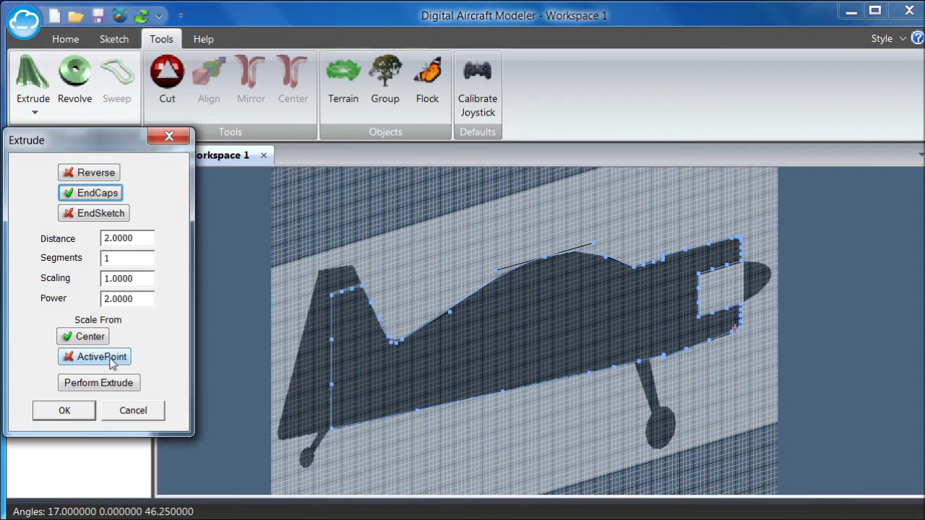
click(106, 385)
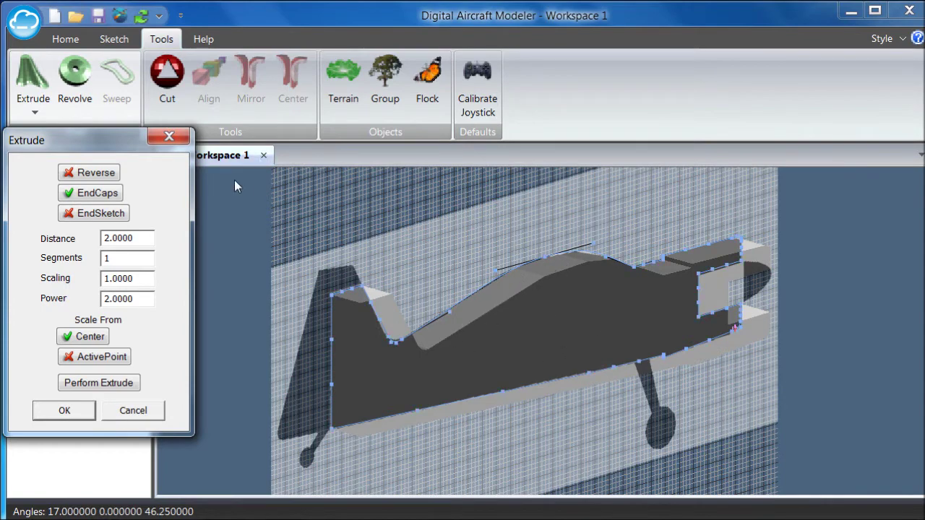
- Set the fuselage extrusion distance to 0.25, perform the extrusion again and accept it
click(114, 39)
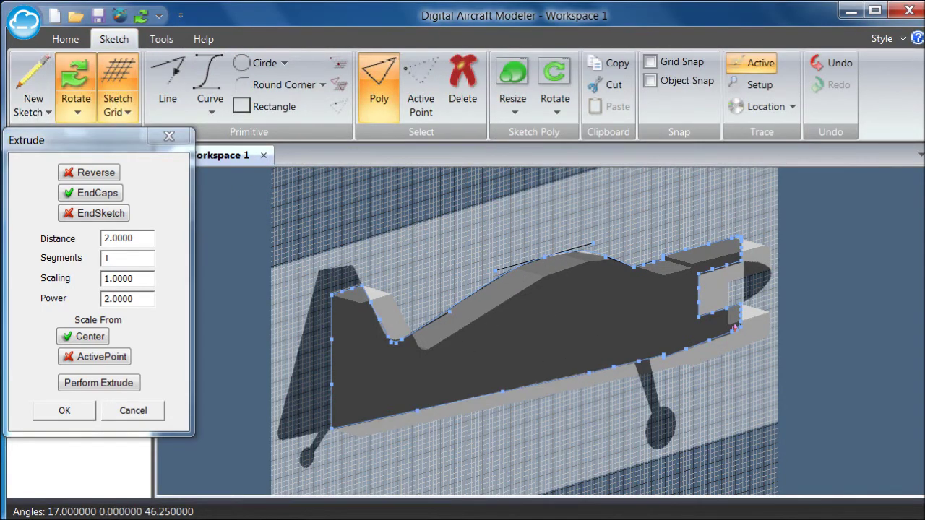
mouse_move(506, 326)
mouse_down()
mouse_move(627, 352)
mouse_move(636, 328)
mouse_move(593, 301)
mouse_move(509, 342)
mouse_move(490, 339)
mouse_up()
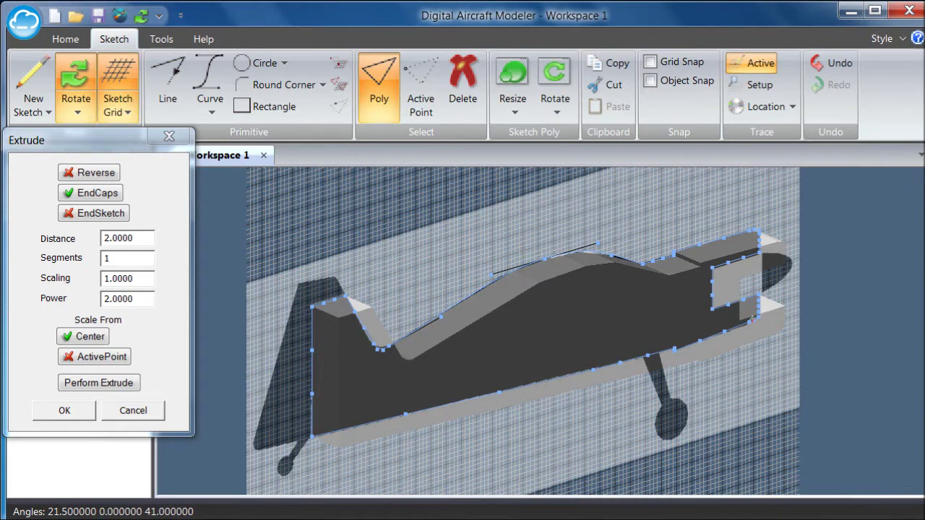
double_click(118, 237)
text(.25)
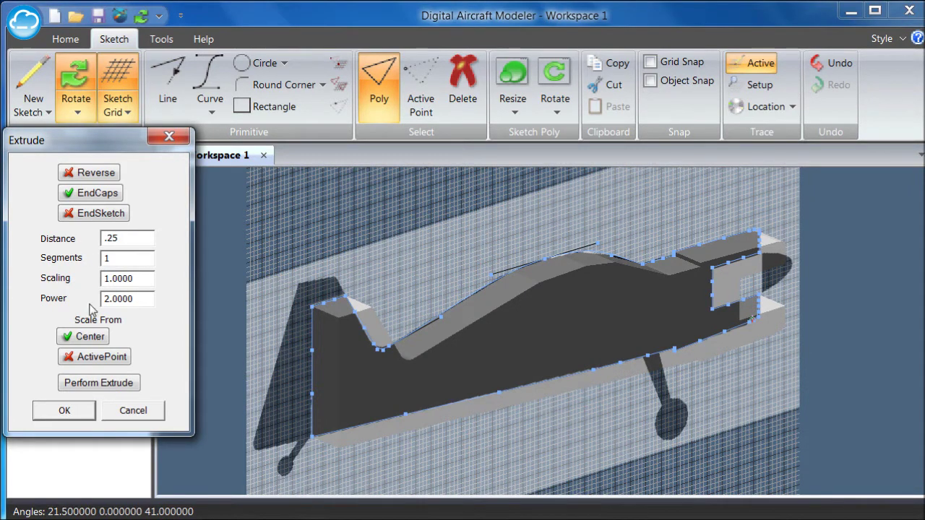
click(111, 379)
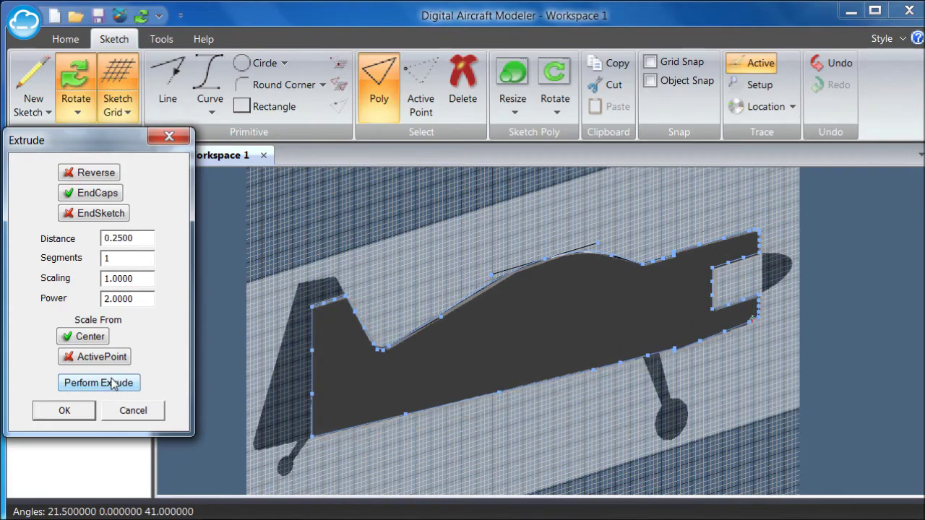
mouse_move(253, 315)
mouse_down()
mouse_move(340, 330)
mouse_move(253, 302)
mouse_move(219, 274)
mouse_up()
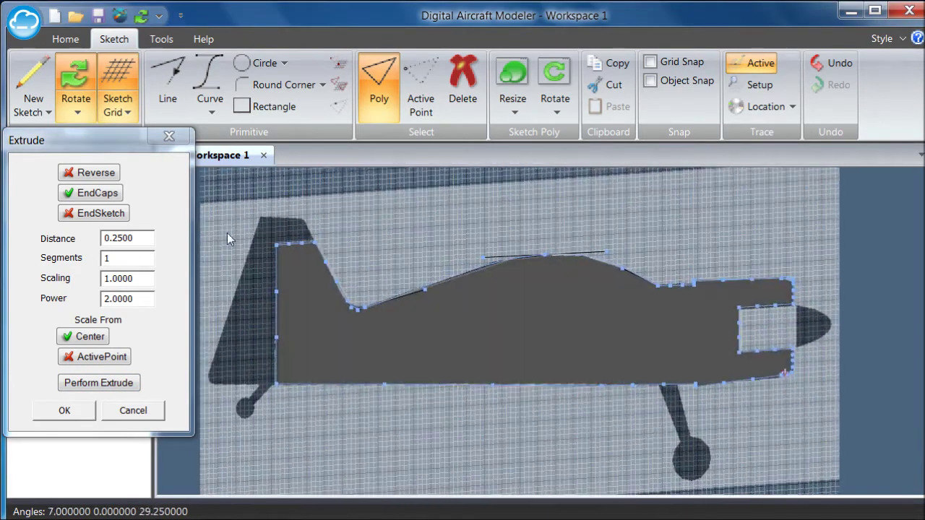
click(87, 414)
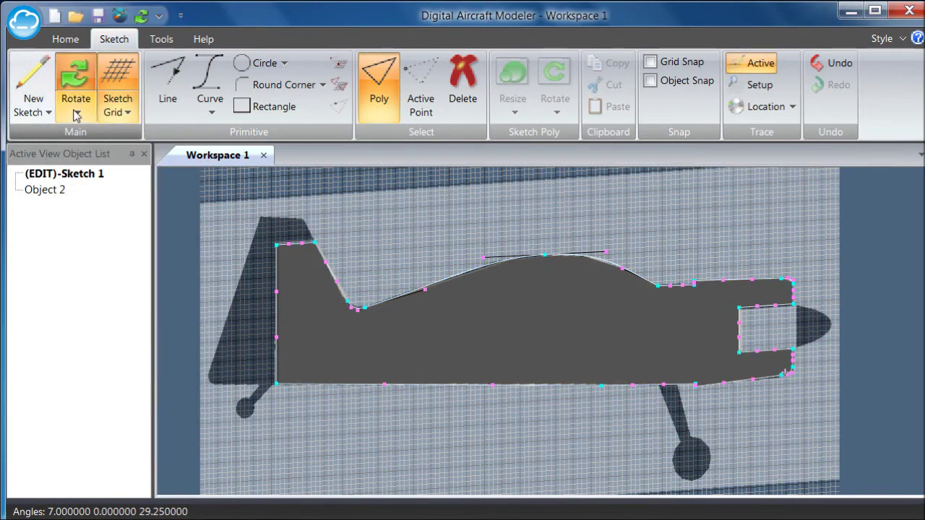
- Reset the view to face the sketch plane and trace a closed curve around the rudder, including the section above the fin
click(77, 113)
click(85, 133)
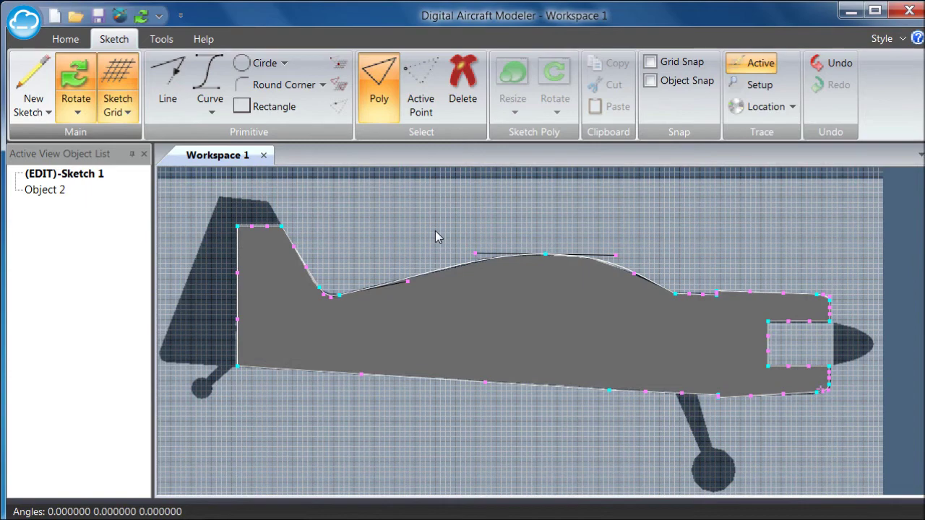
mouse_move(335, 220)
middle_down()
mouse_move(568, 291)
mouse_move(568, 242)
middle_up()
scroll(567, 288, up, 5)
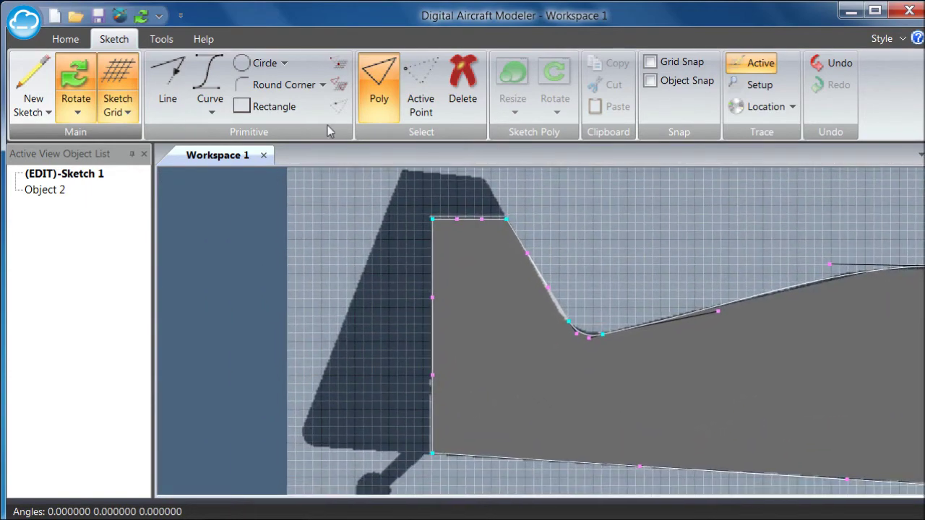
click(210, 81)
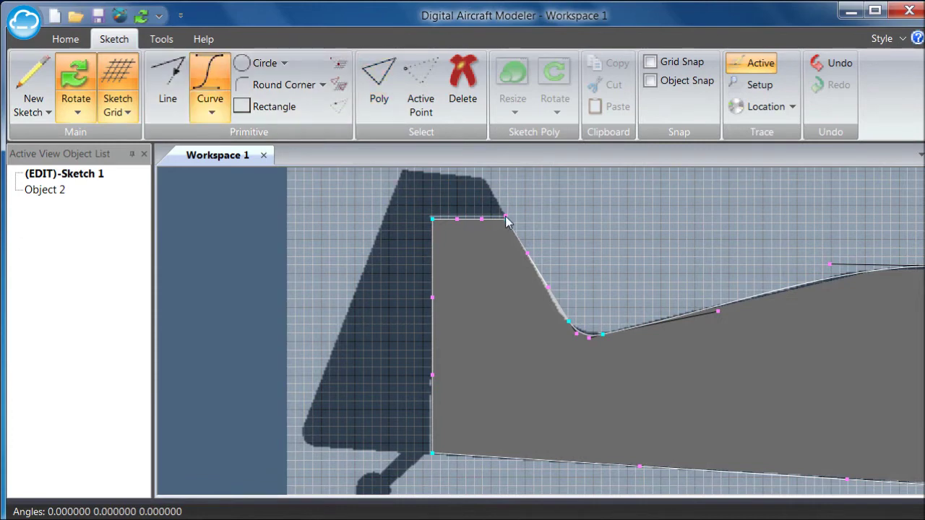
mouse_move(506, 220)
mouse_down()
mouse_move(432, 228)
mouse_move(423, 313)
mouse_move(438, 454)
mouse_move(320, 448)
mouse_move(304, 432)
mouse_move(401, 173)
mouse_move(466, 190)
mouse_move(482, 178)
mouse_up()
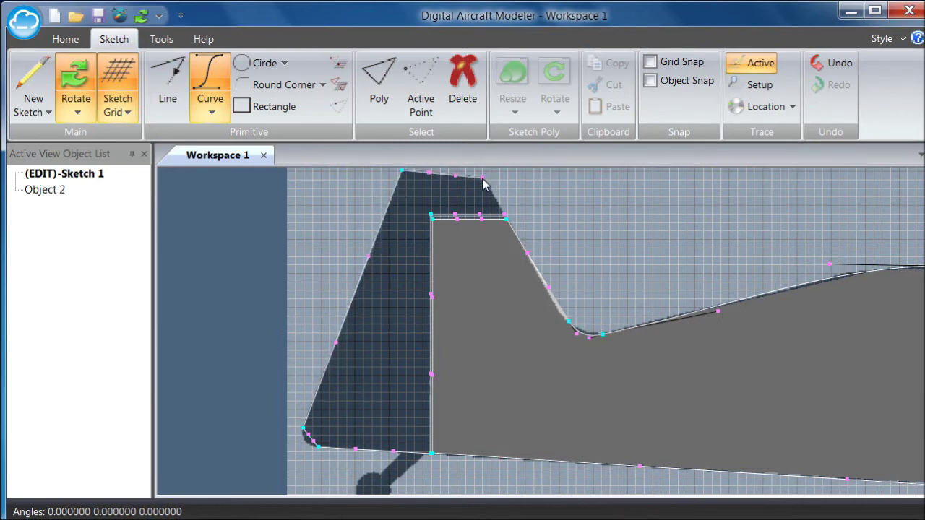
click(504, 215)
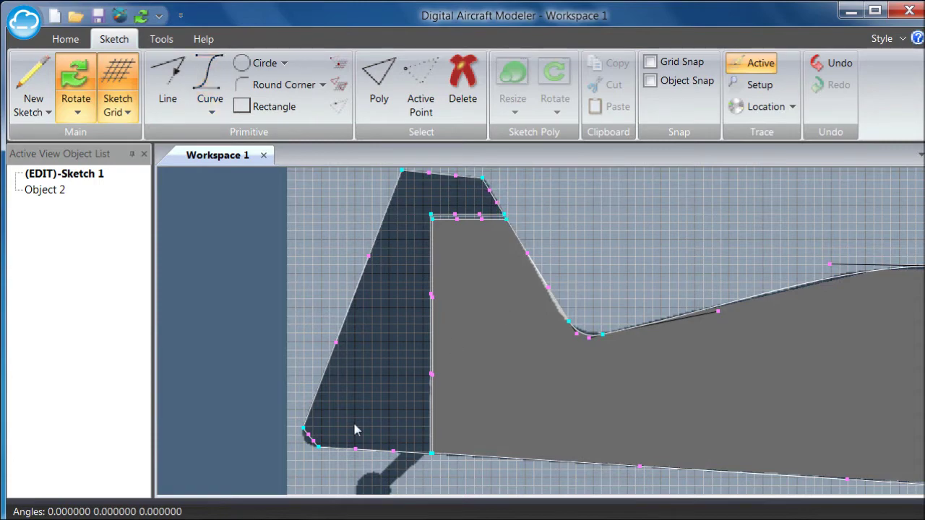
- Round the rudder's lower rear corner by pulling its two curve control points outward to match the traced silhouette
scroll(354, 430, up, 5)
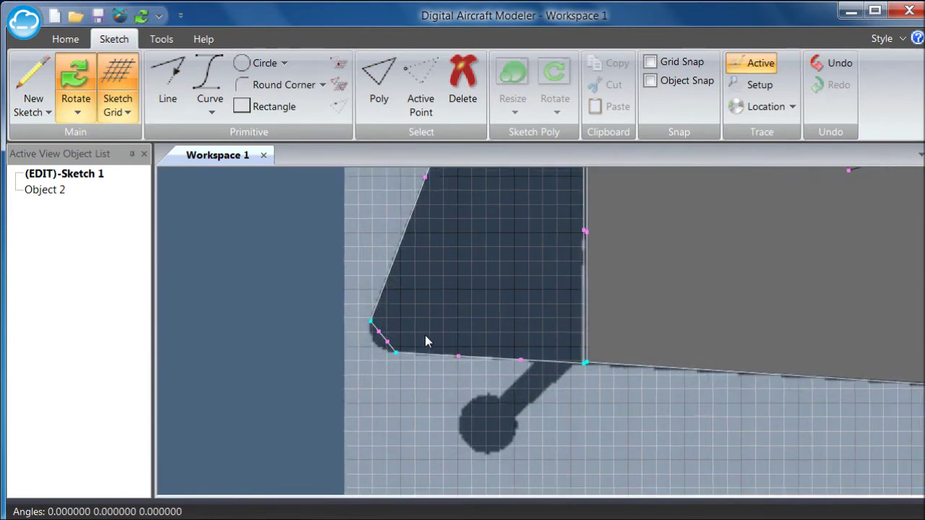
scroll(425, 335, up, 2)
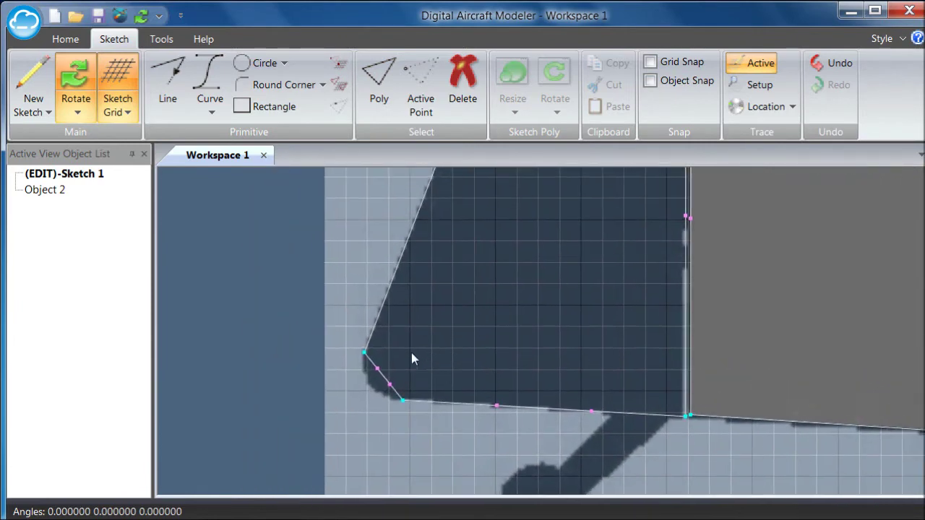
click(389, 385)
drag(389, 387, 387, 387)
click(76, 81)
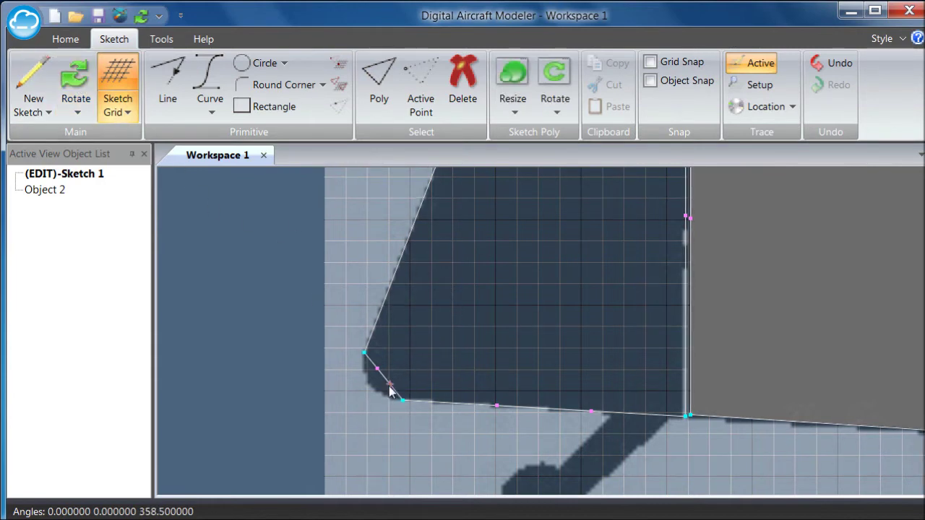
drag(389, 386, 374, 396)
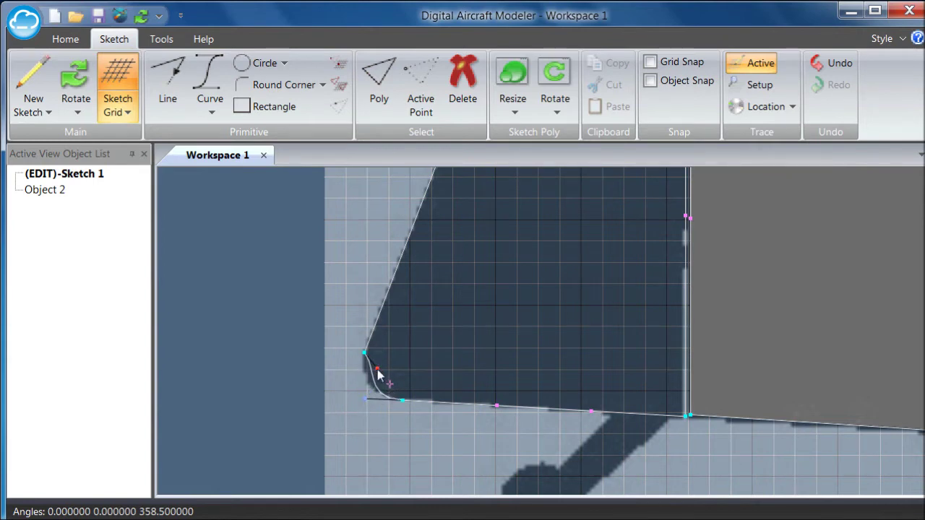
drag(377, 370, 355, 373)
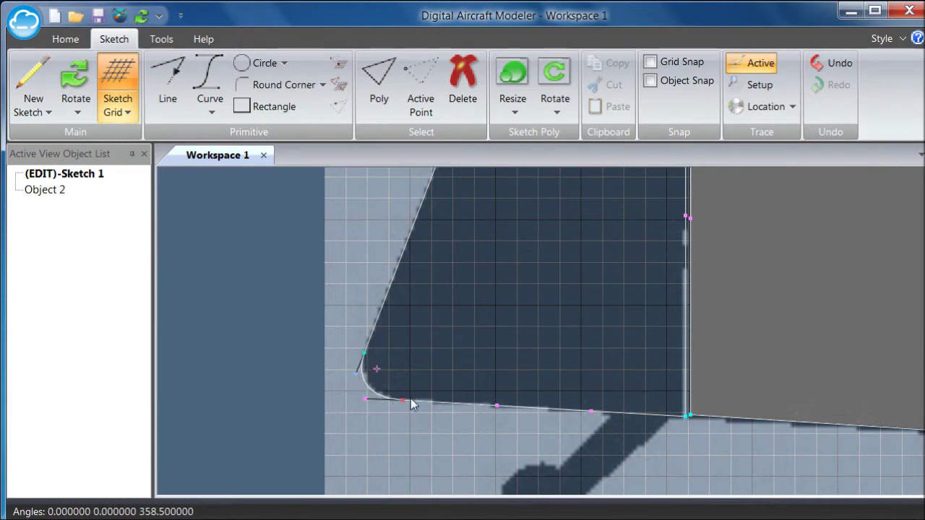
- Select the rudder outline as a polygon and extrude it 0.25 with end caps, 1 segment and scaling of 1
scroll(538, 320, down, 5)
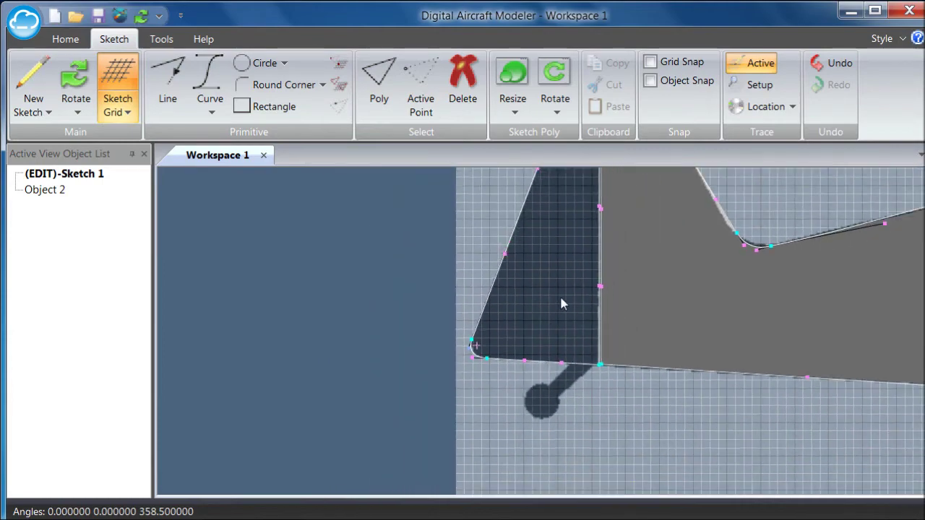
scroll(528, 315, down, 4)
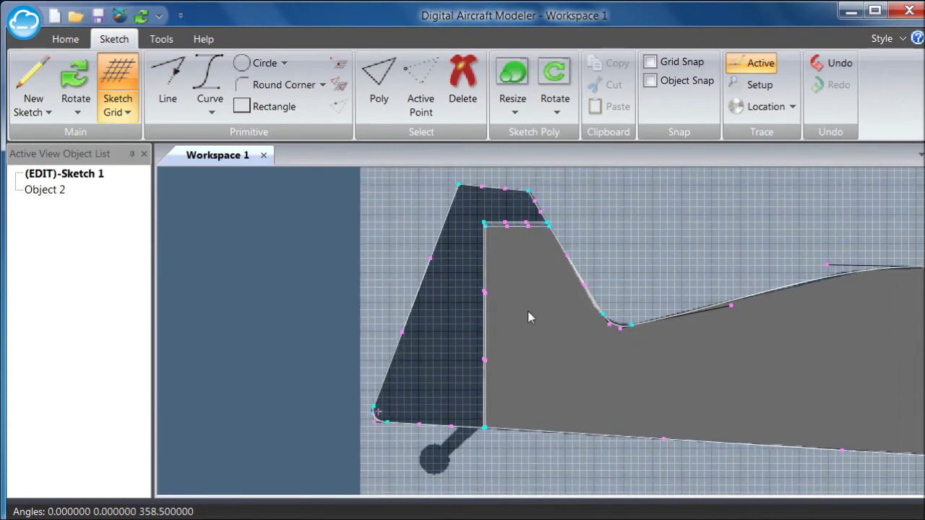
scroll(490, 336, down, 1)
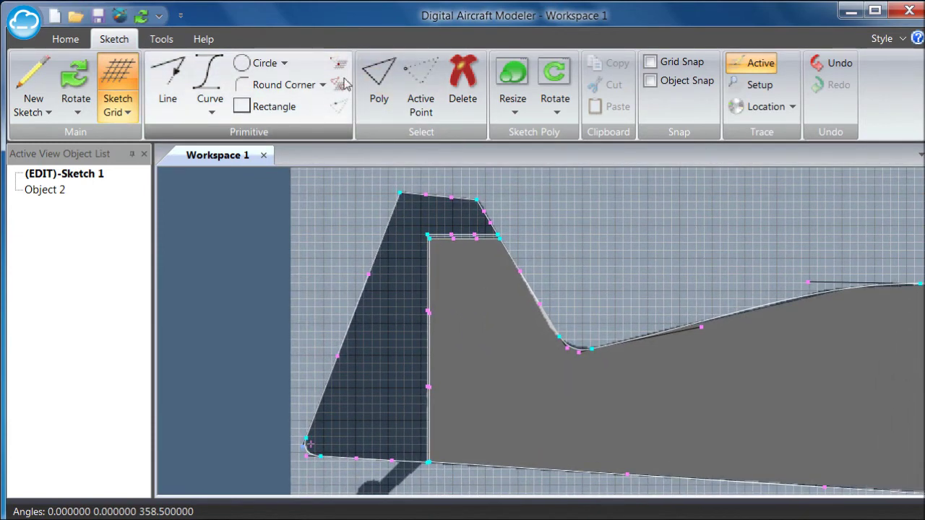
click(379, 88)
click(401, 197)
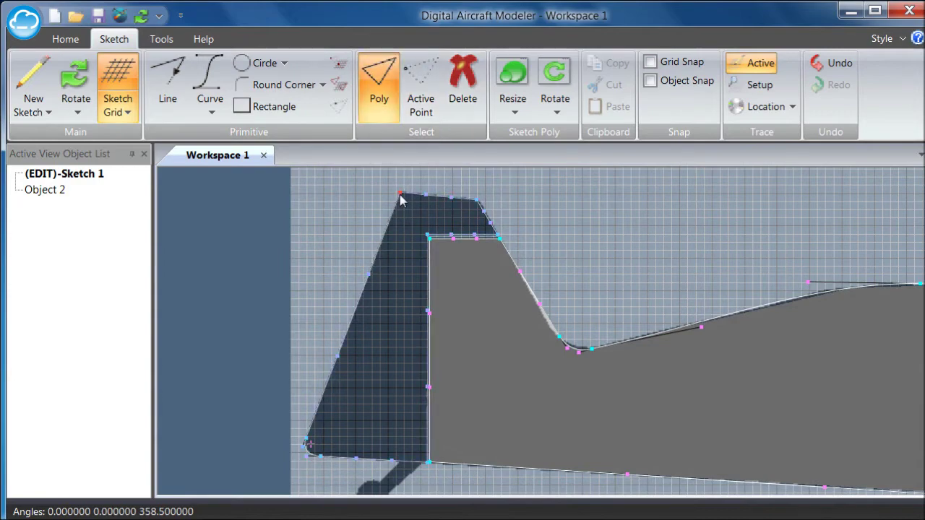
drag(294, 200, 410, 262)
drag(419, 231, 409, 262)
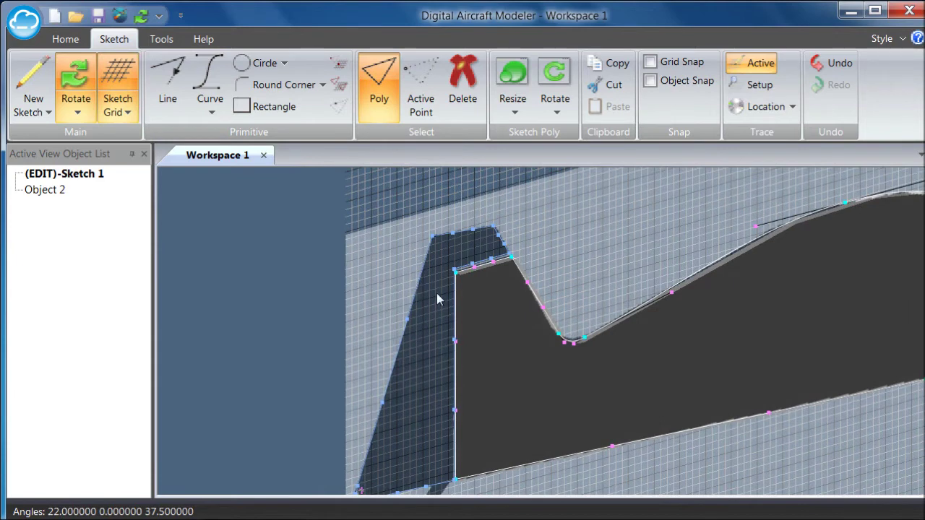
click(161, 39)
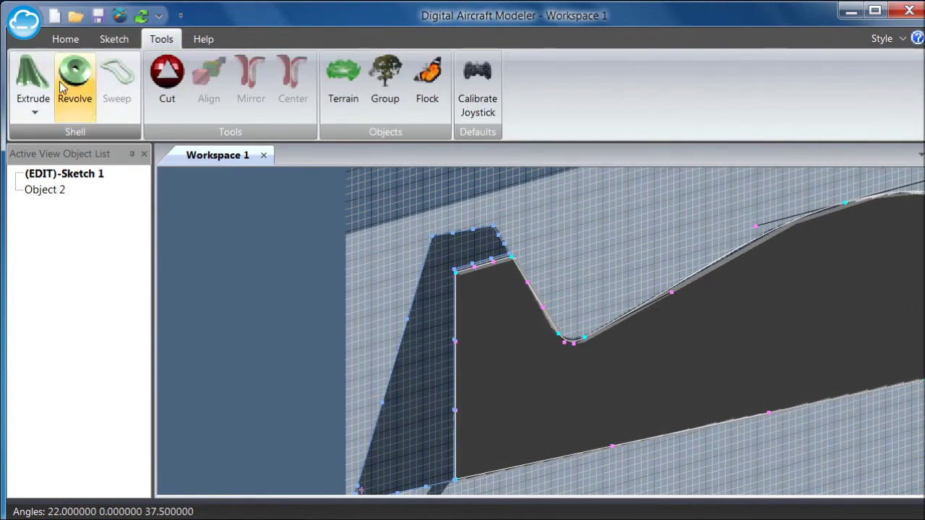
click(38, 114)
click(45, 133)
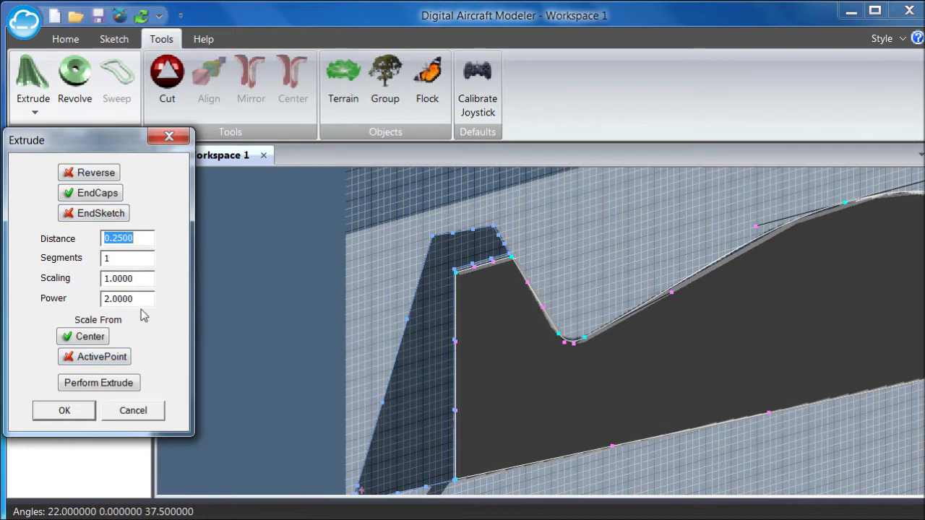
click(118, 385)
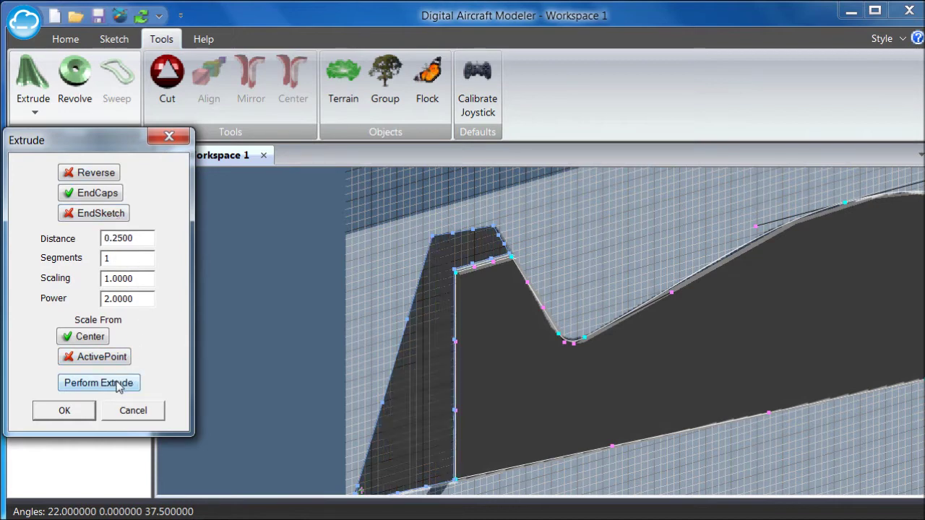
click(81, 411)
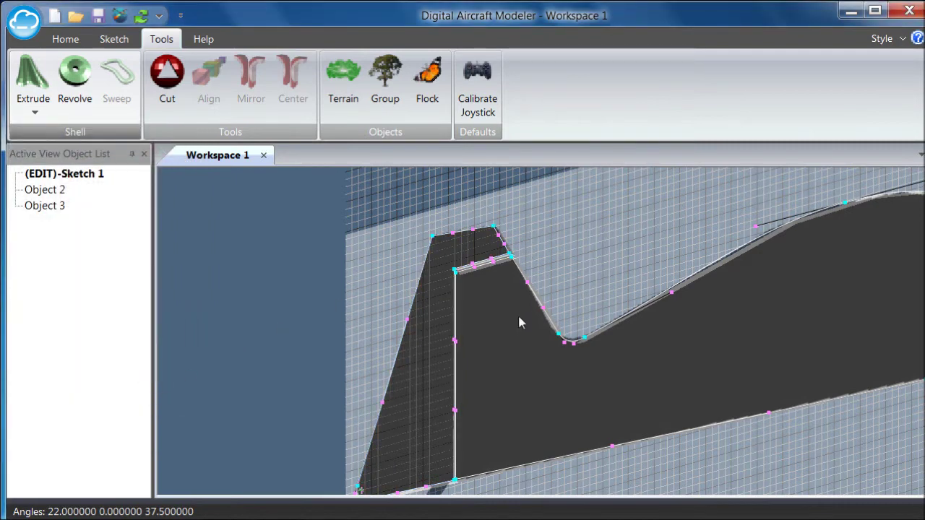
- Reverse the point order of the extruded rudder object, Object 3
click(117, 40)
mouse_move(289, 289)
mouse_down()
mouse_move(358, 305)
mouse_move(434, 303)
mouse_move(438, 294)
mouse_move(342, 276)
mouse_move(368, 276)
mouse_up()
drag(505, 242, 507, 250)
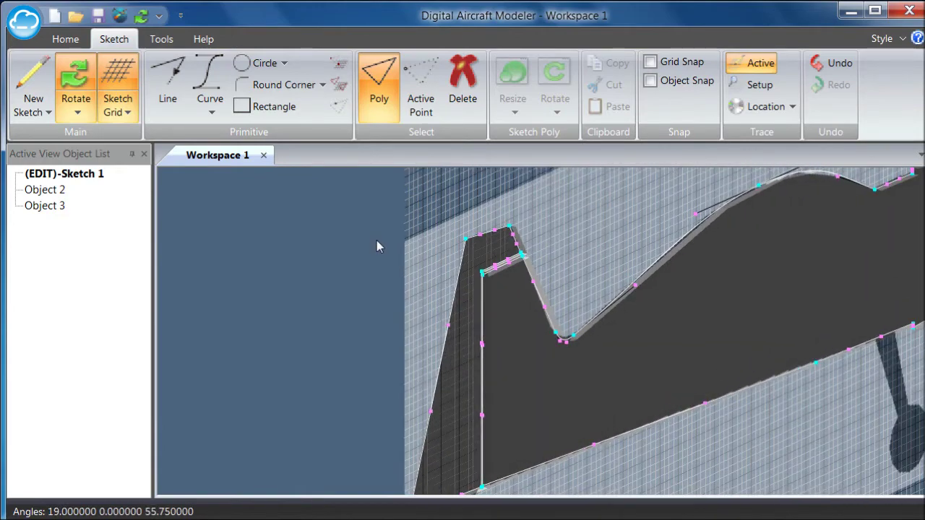
scroll(380, 239, up, 4)
scroll(381, 246, down, 5)
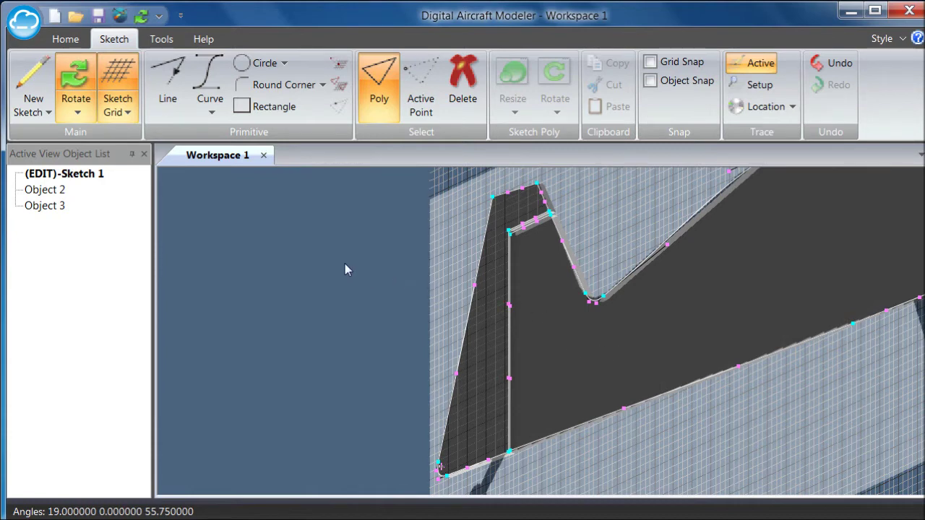
click(45, 206)
click(83, 232)
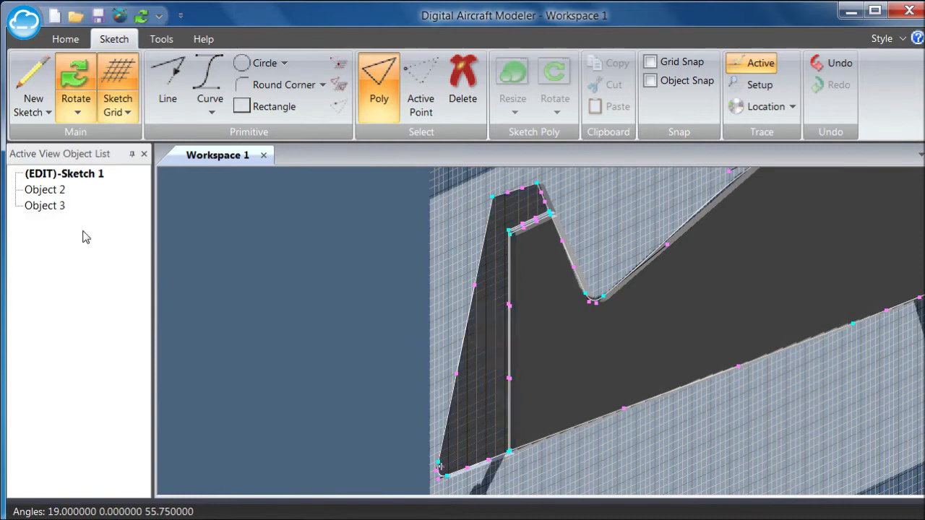
click(47, 210)
right_click(46, 209)
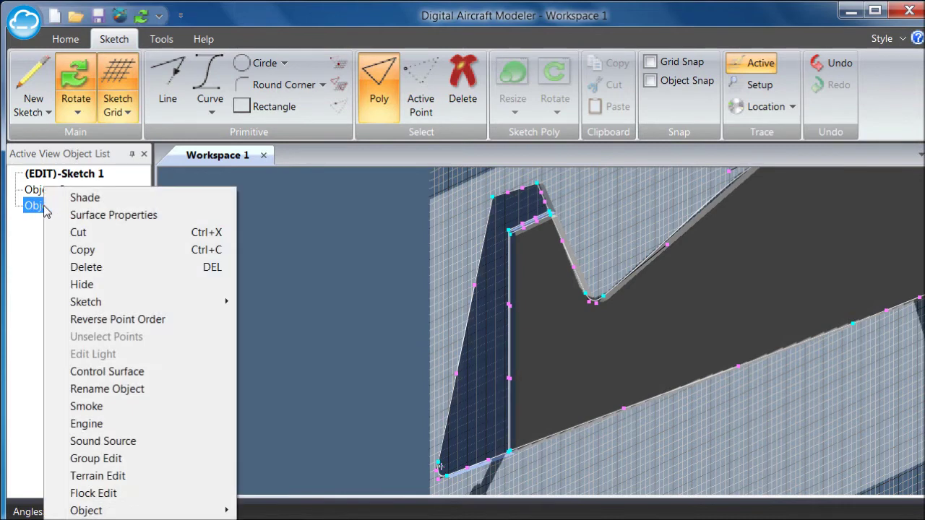
click(93, 320)
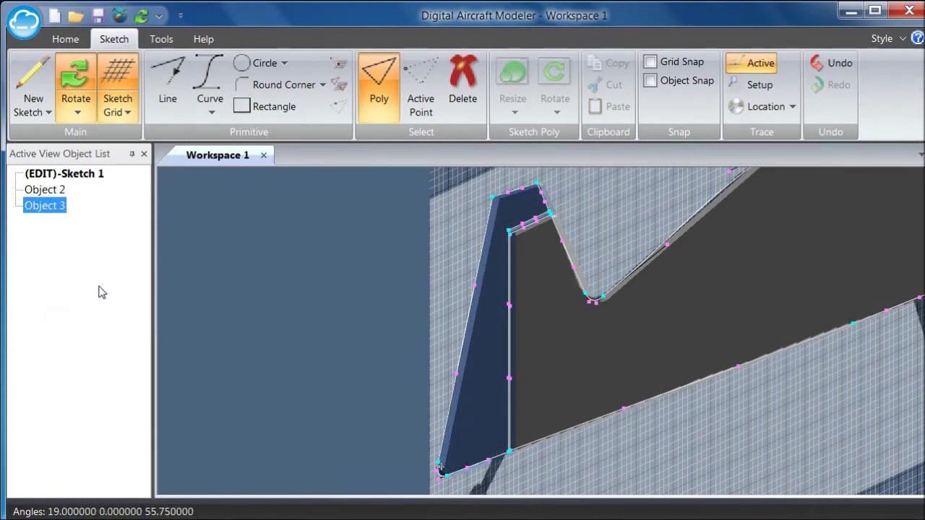
click(105, 283)
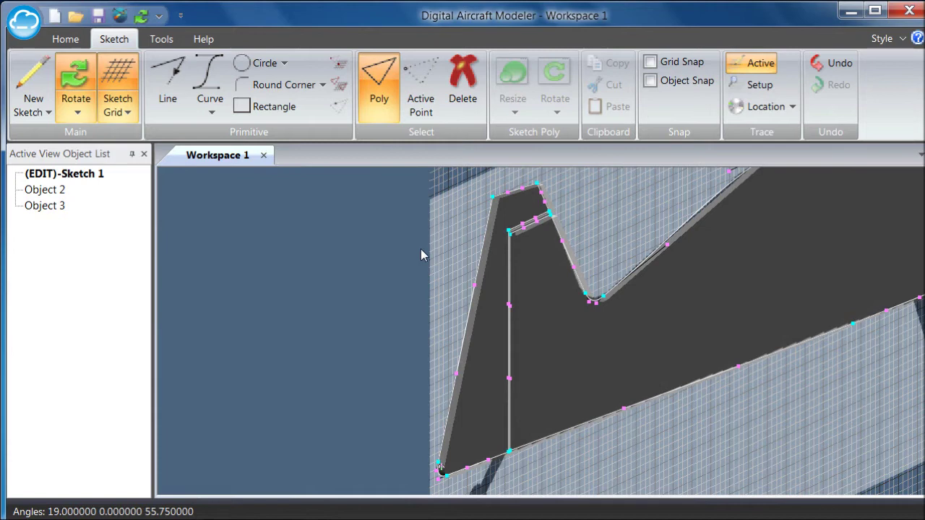
- Rename the extruded fuselage object, Object 2, as "fuselage"
right_click(47, 193)
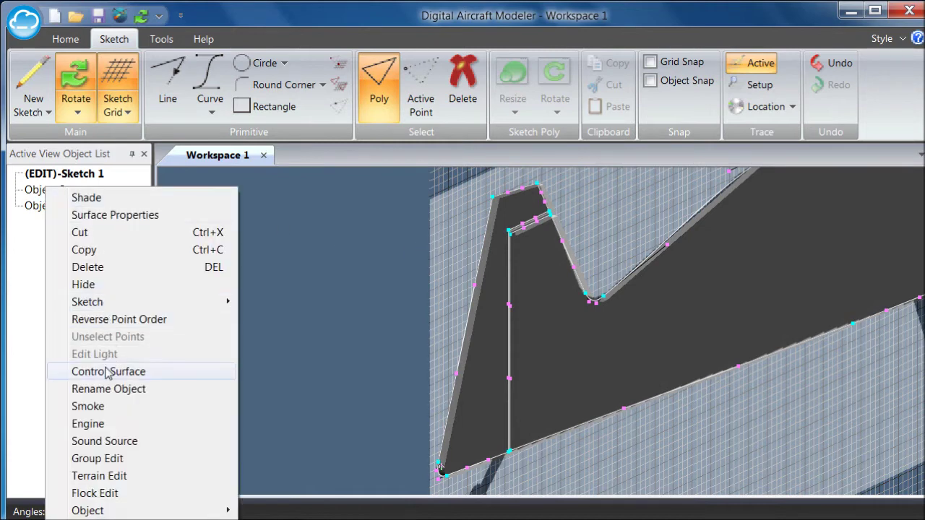
click(107, 389)
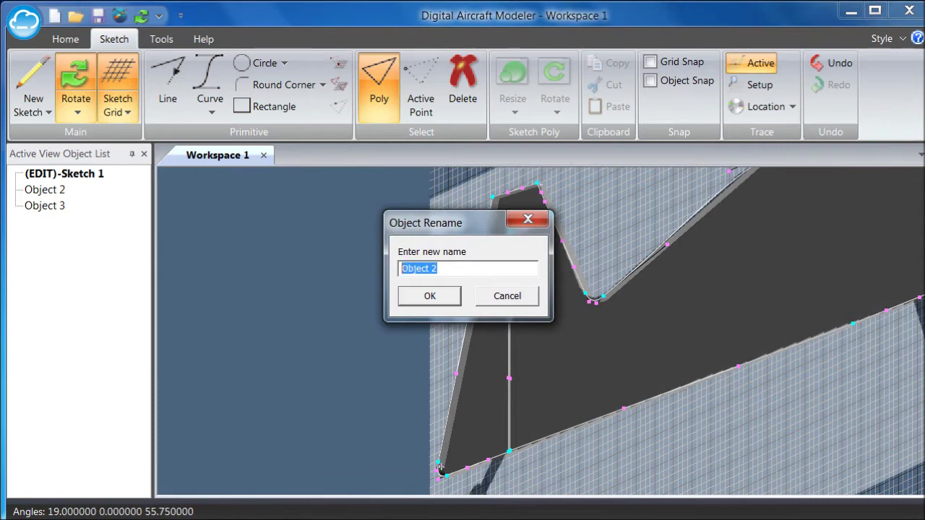
text(fuselage)
key(Return)
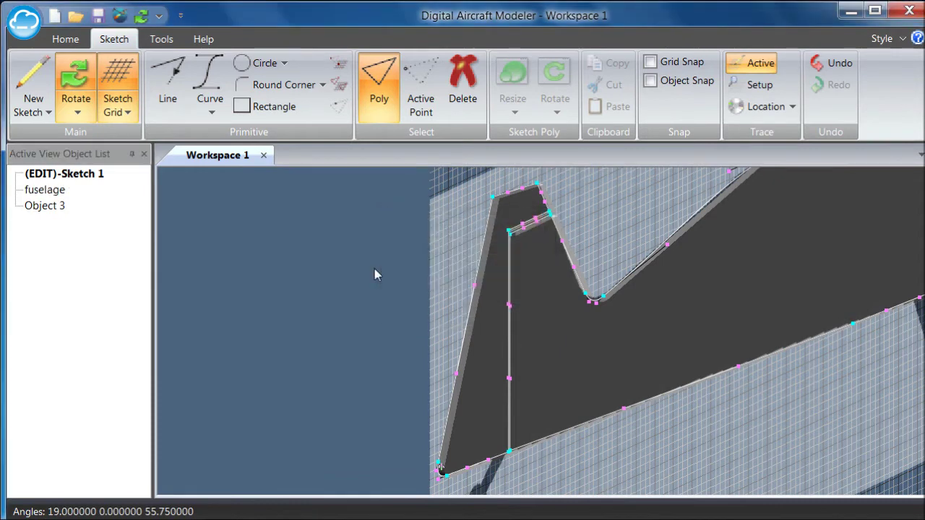
- Rename the extruded rudder object, Object 3, as "rudder"
right_click(46, 208)
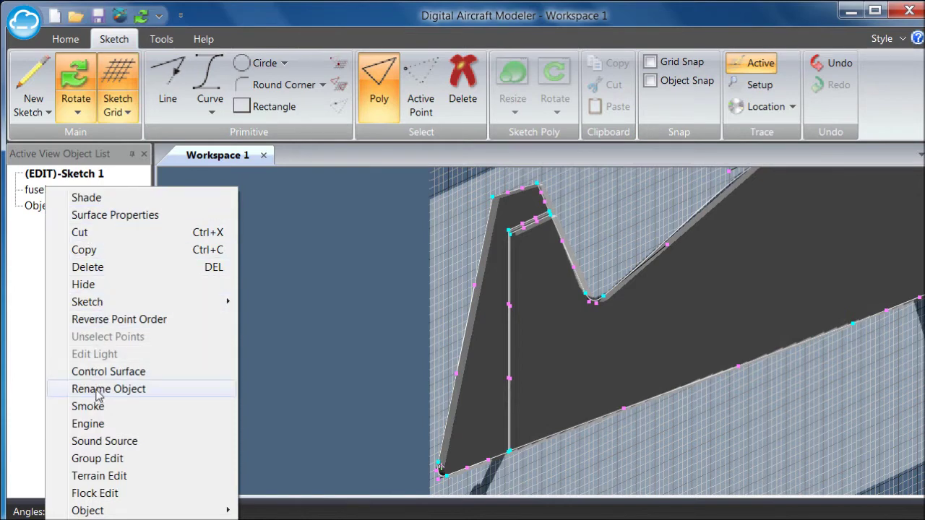
click(98, 390)
drag(436, 268, 401, 268)
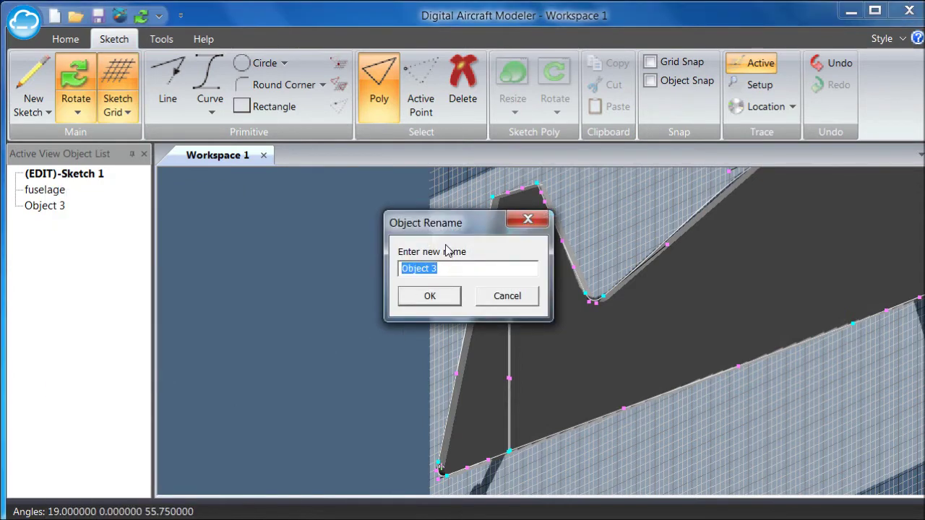
text(rudder)
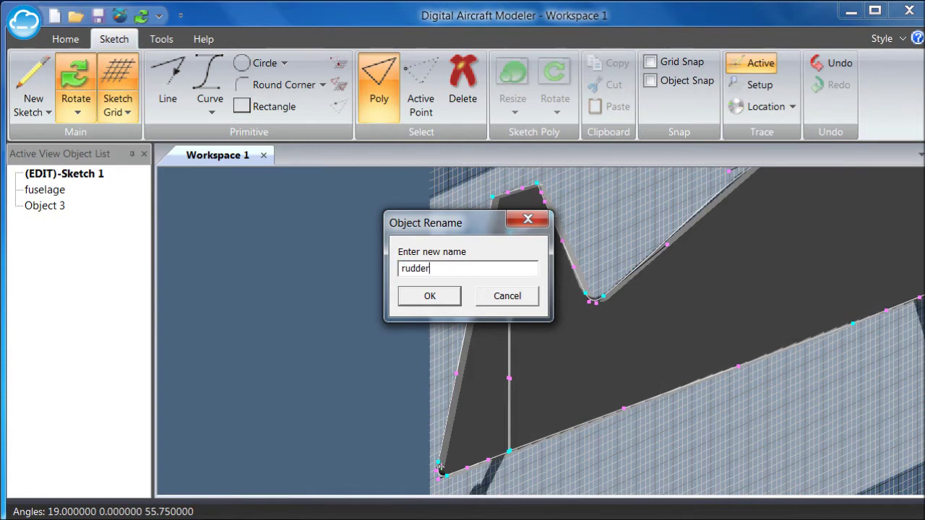
key(Return)
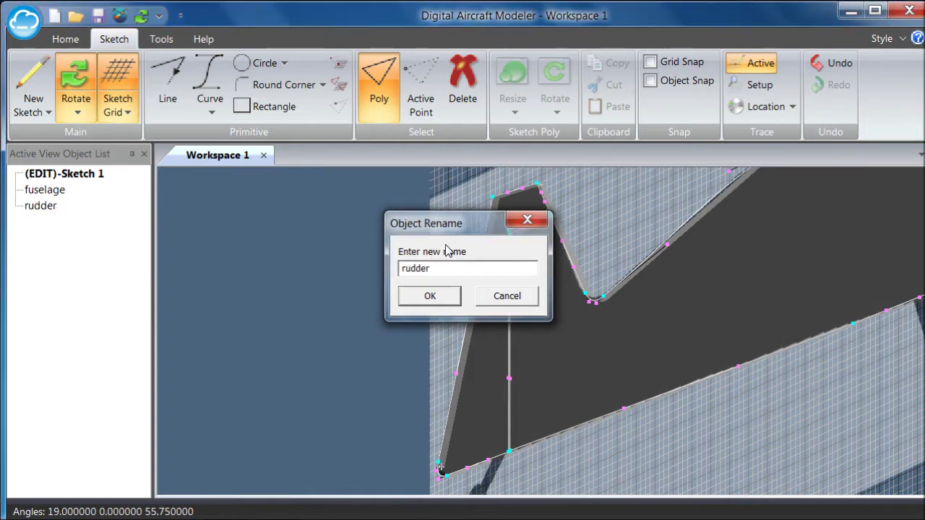
- Reset the view to face the sketch plane and draw a circle over the traced tail wheel from its centre
click(77, 112)
click(88, 135)
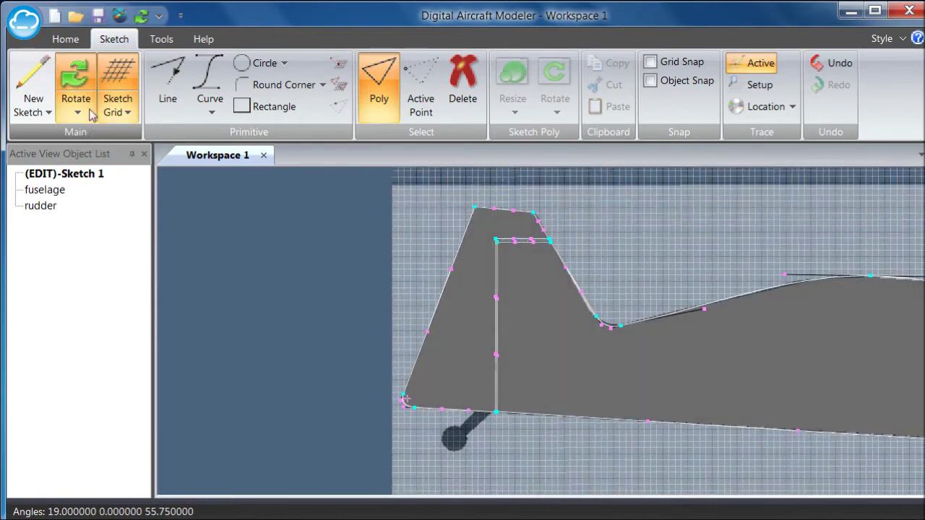
middle_drag(687, 220, 663, 158)
scroll(448, 409, up, 3)
middle_drag(445, 432, 494, 351)
click(253, 65)
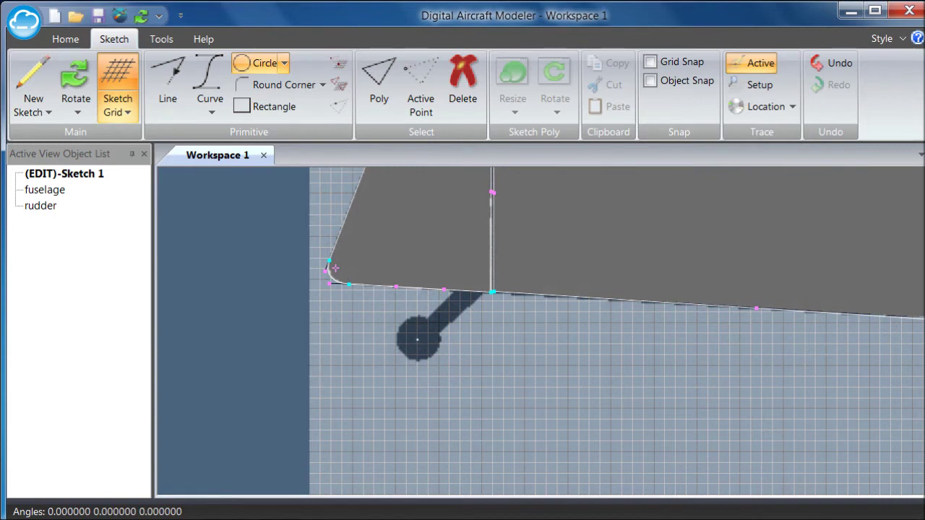
click(417, 341)
click(440, 339)
right_click(440, 341)
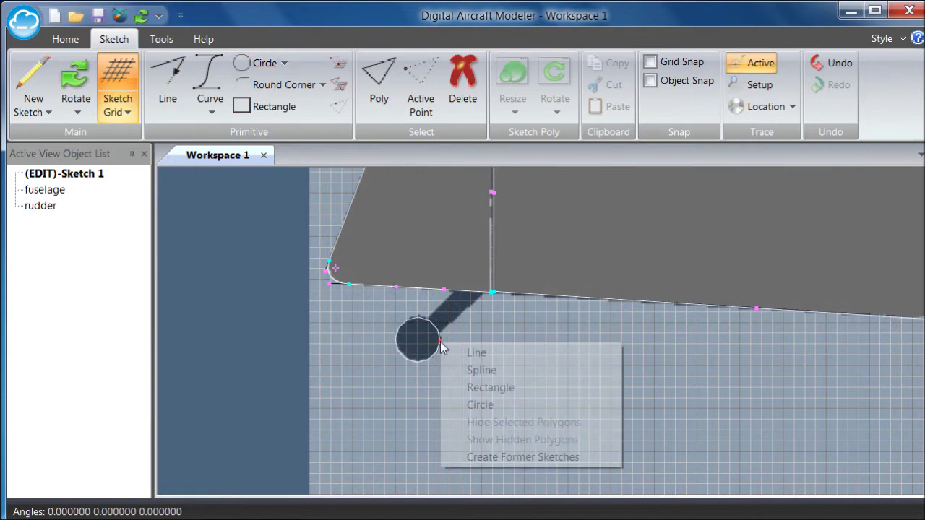
click(459, 333)
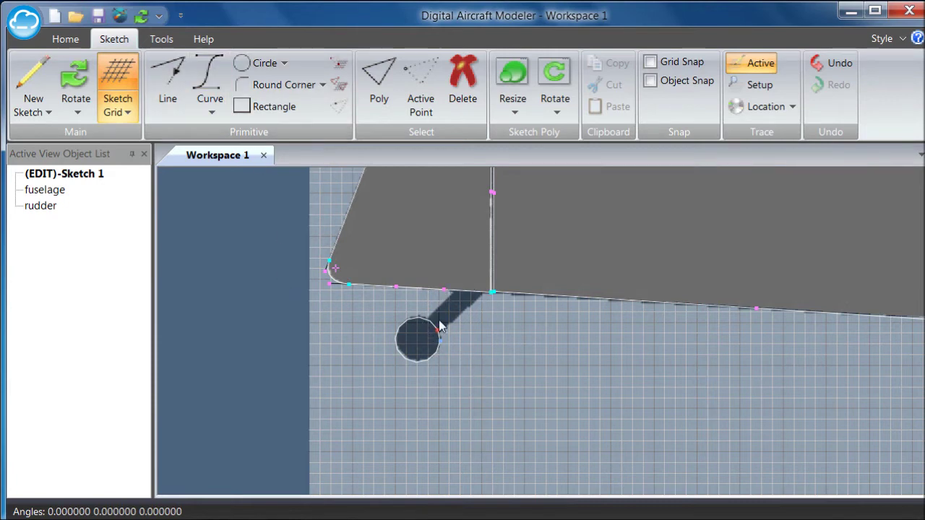
- Trace the tail wheel strut as a closed four-sided outline from the wheel centre to the rudder's underside and select it as a polygon
click(168, 85)
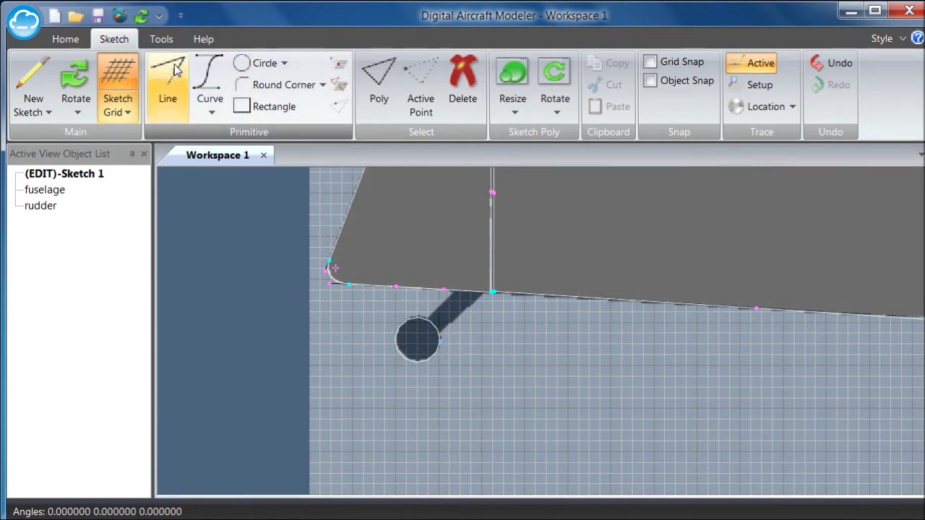
click(419, 335)
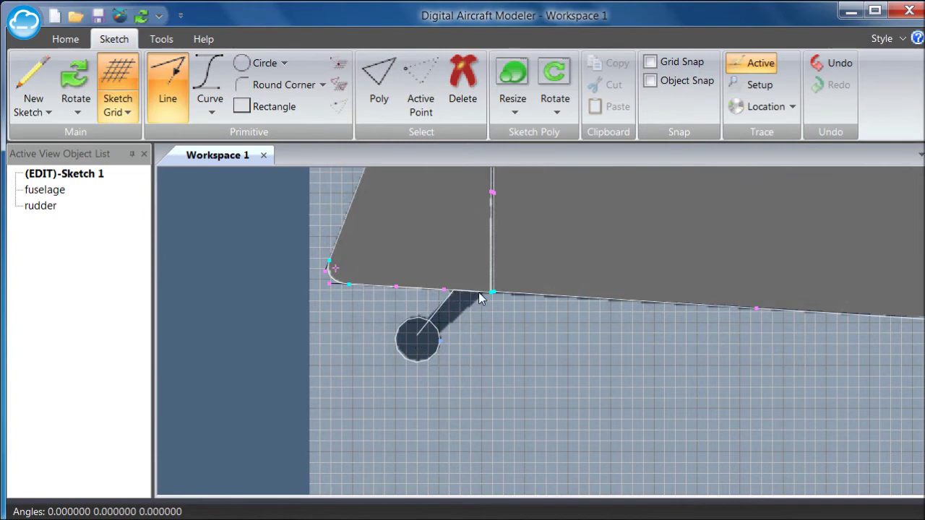
click(484, 293)
click(418, 336)
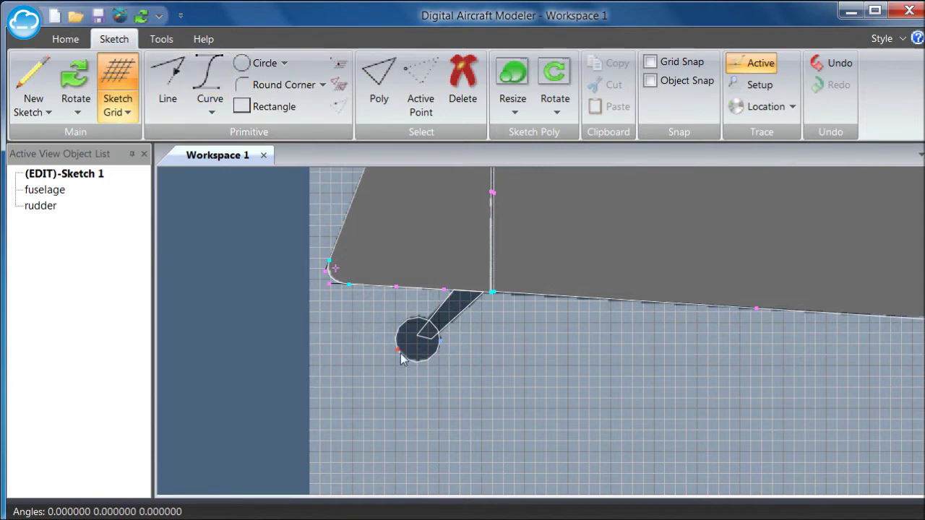
click(378, 79)
click(450, 327)
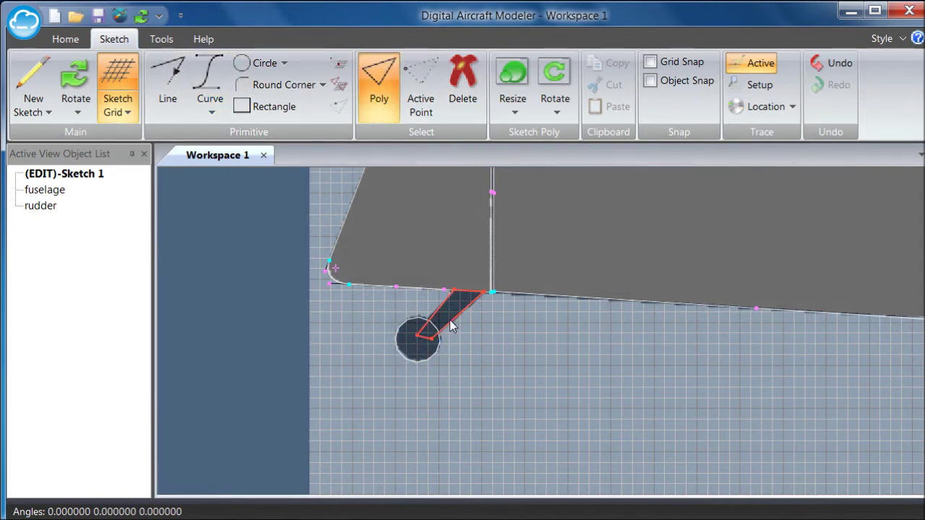
- Extrude the selected tail wheel strut outline by 0.25 in one segment with end caps
click(161, 39)
click(32, 106)
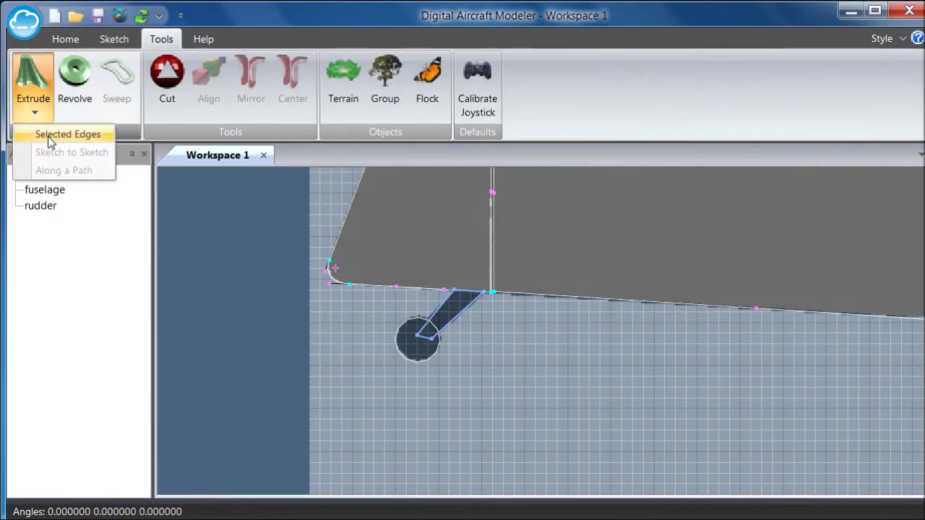
click(49, 138)
click(112, 383)
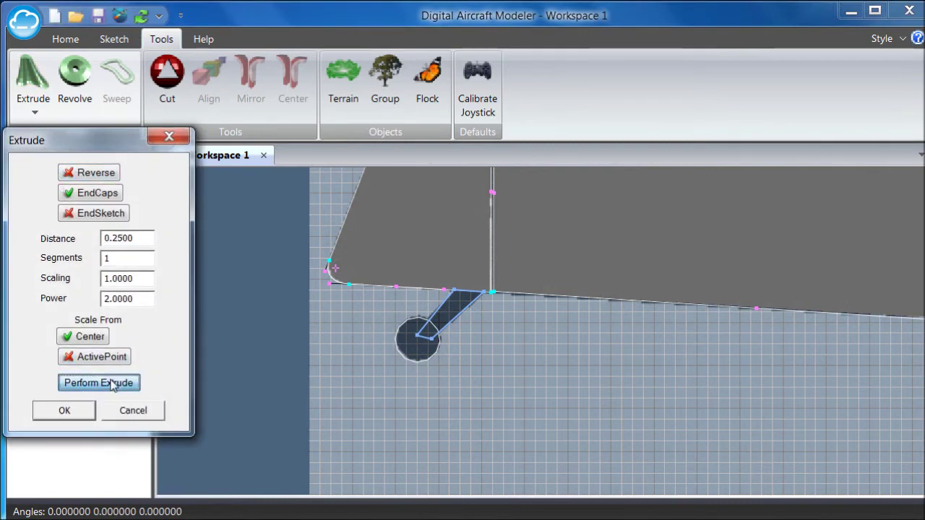
click(72, 411)
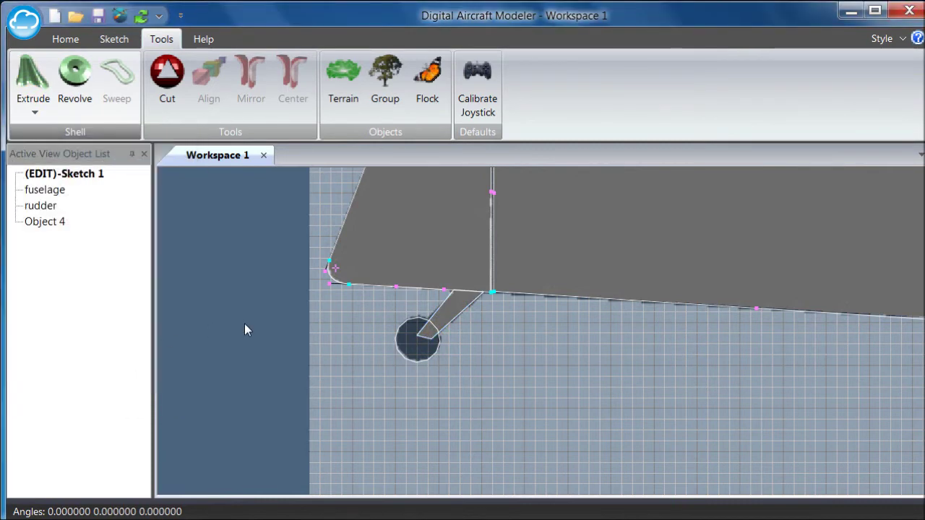
- Select the tail wheel circle as a polygon and extrude it by 0.25 with end caps
click(114, 39)
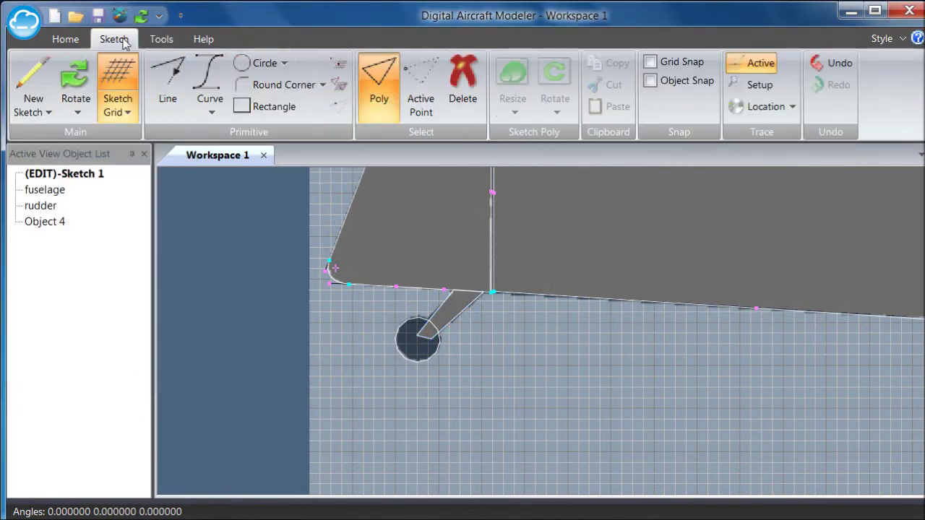
click(379, 92)
click(404, 334)
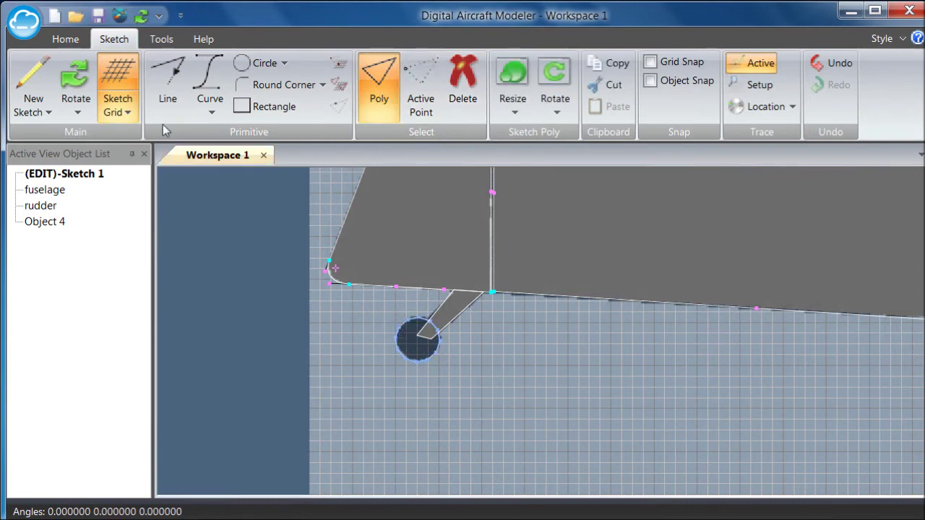
click(156, 38)
click(36, 114)
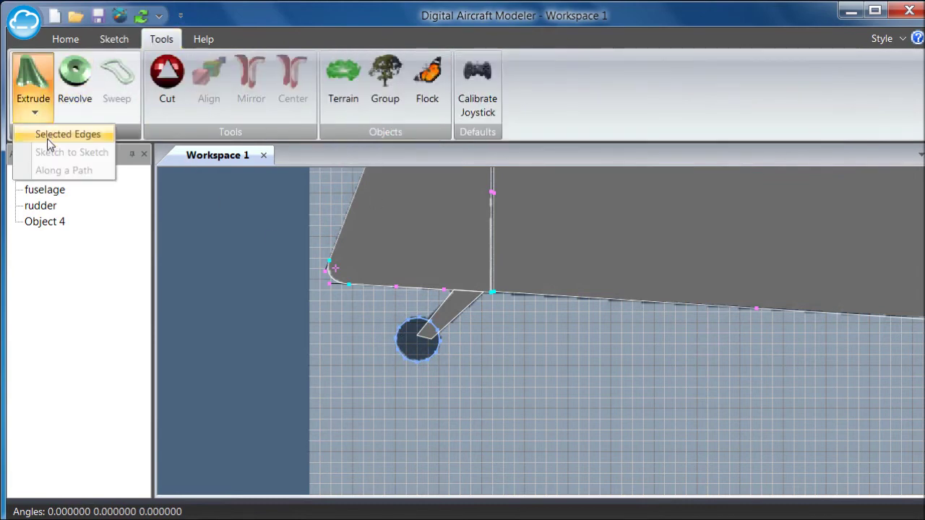
click(47, 135)
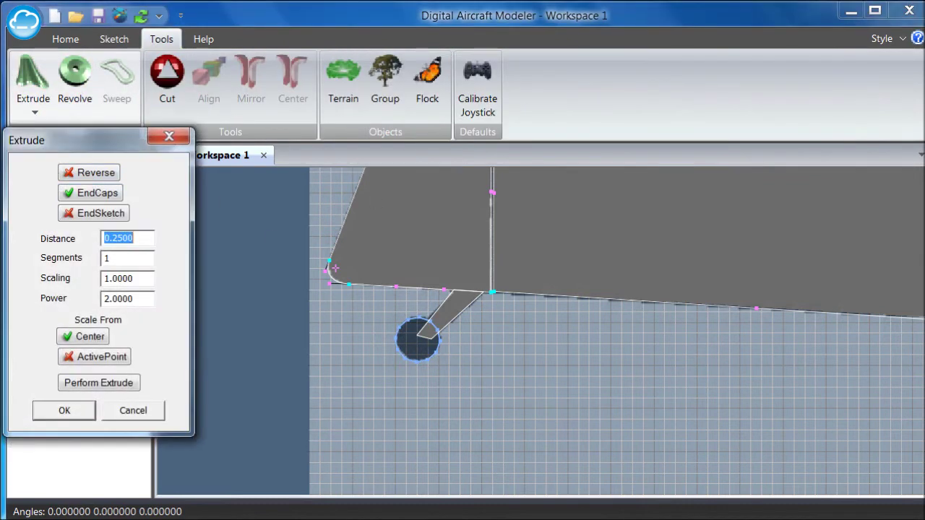
click(108, 383)
click(65, 411)
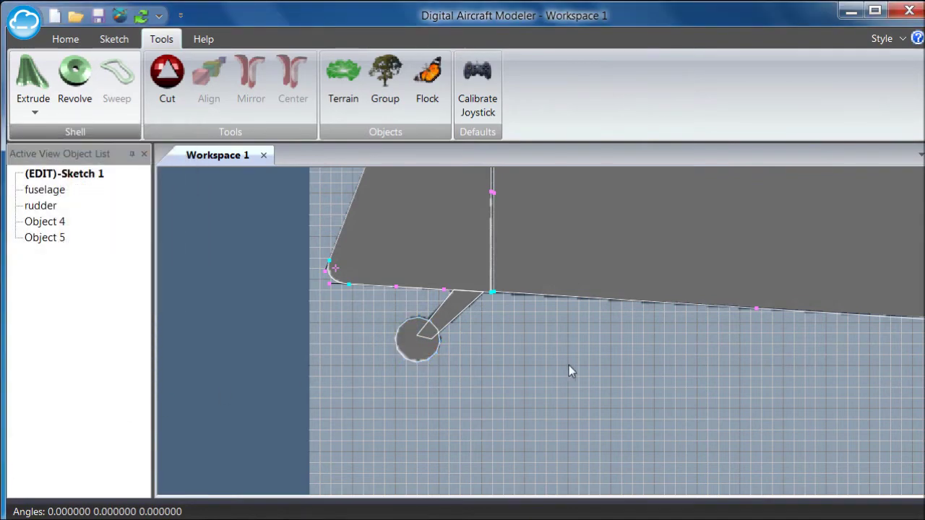
- Draw a circle over the traced main landing gear wheel, from its centre out to its rim
scroll(620, 369, down, 5)
middle_drag(783, 374, 506, 401)
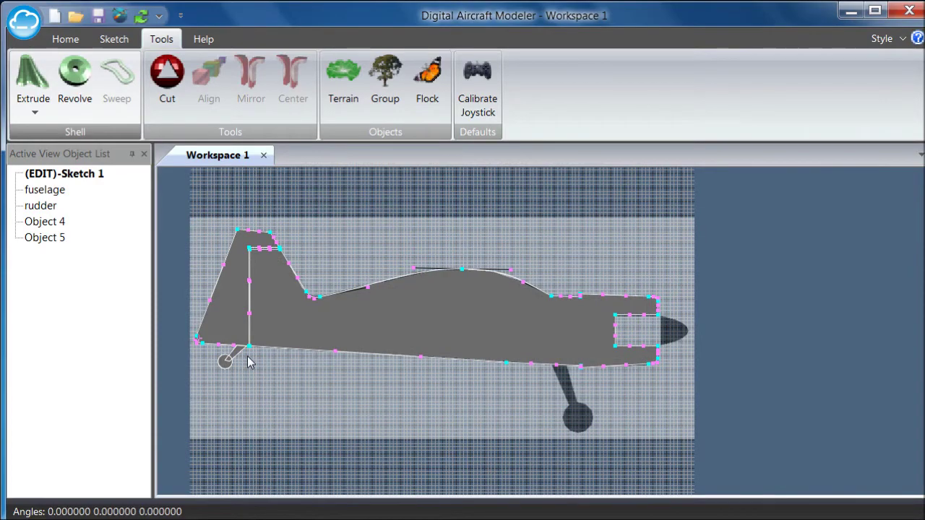
middle_drag(673, 401, 640, 332)
scroll(681, 285, up, 6)
mouse_move(720, 250)
middle_down()
mouse_move(698, 305)
mouse_move(667, 333)
middle_up()
click(114, 39)
click(256, 63)
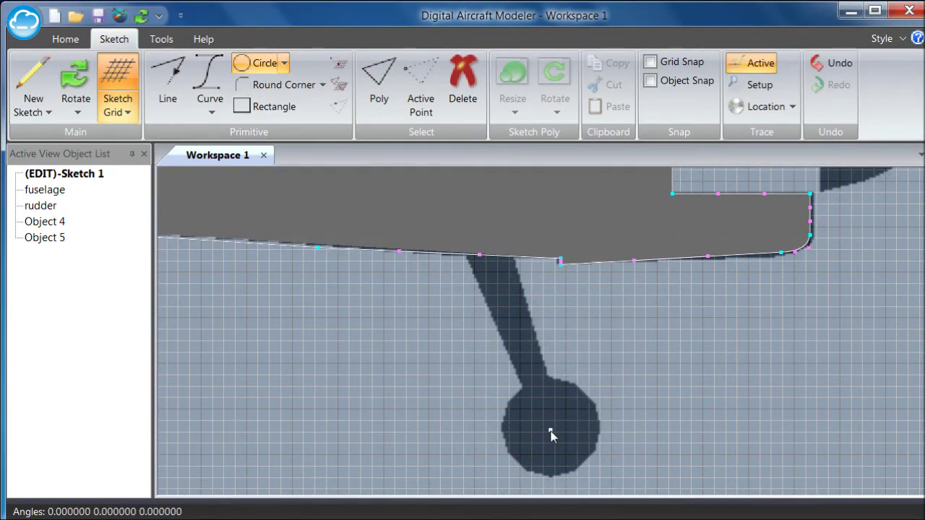
drag(550, 434, 600, 433)
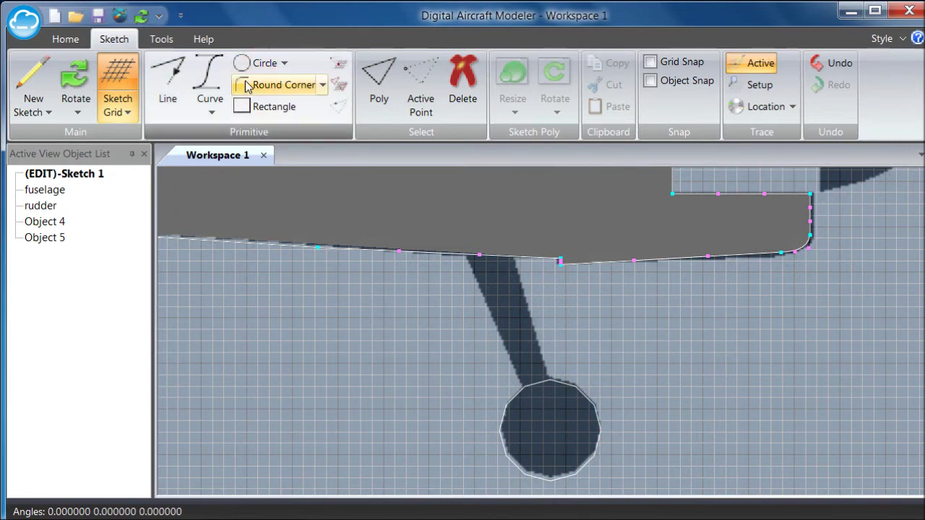
- Trace the main gear strut with lines as a closed four-sided outline from inside the fuselage down into the wheel
click(168, 80)
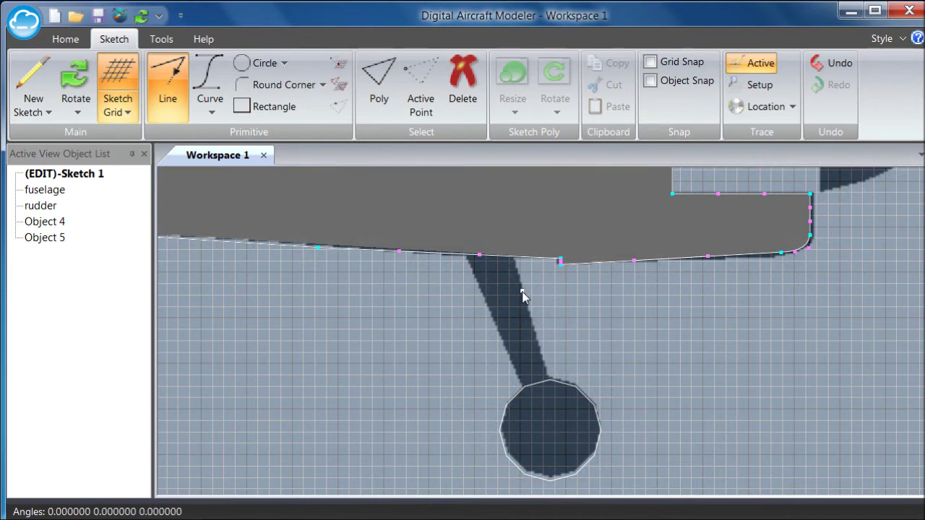
click(502, 226)
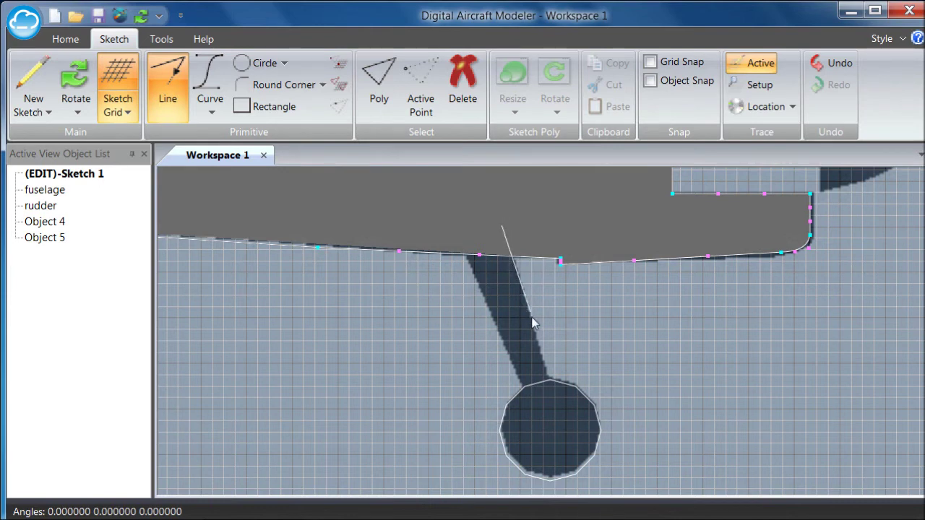
click(559, 404)
click(533, 405)
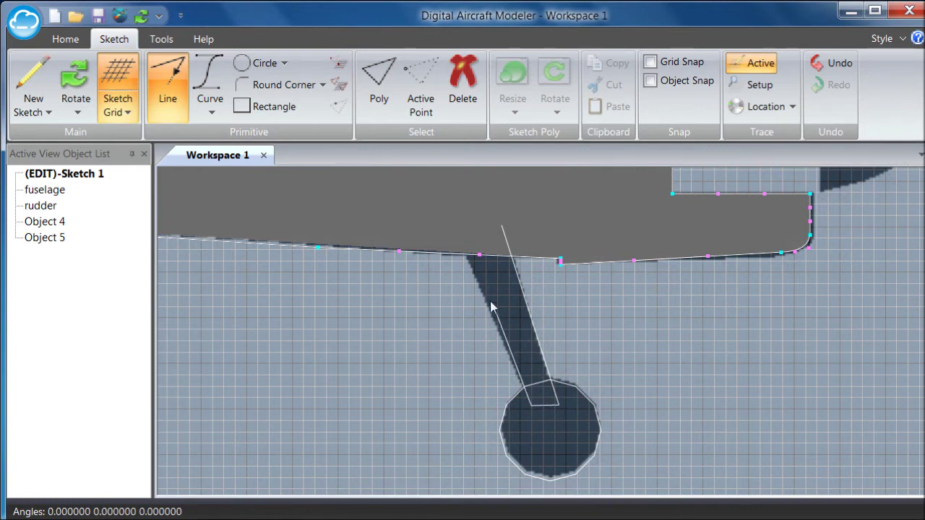
click(453, 225)
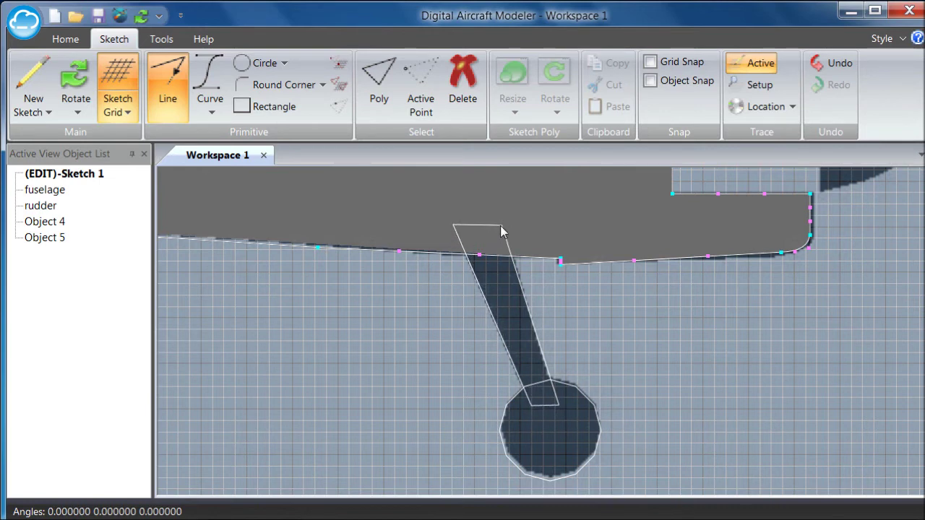
click(501, 236)
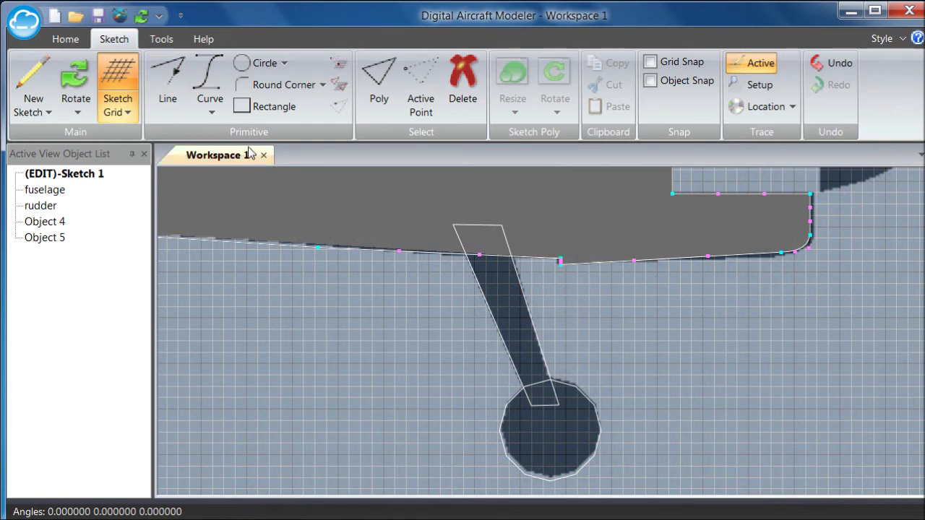
- Select the main gear strut outline as a polygon and extrude it by 0.25 with end caps
click(378, 80)
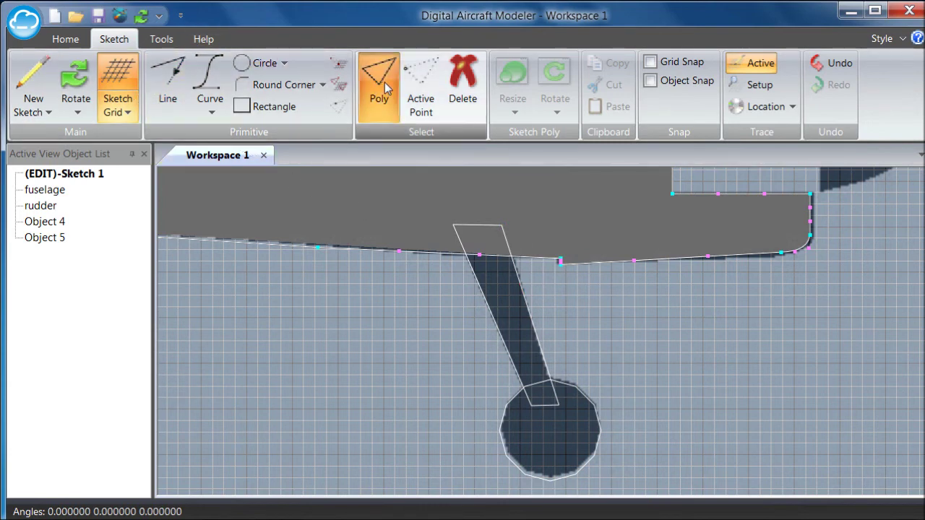
click(526, 304)
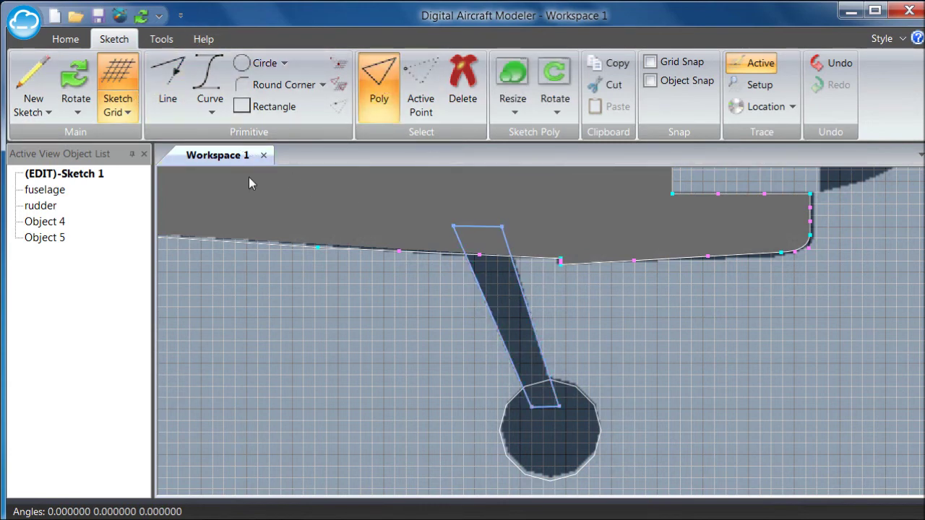
click(161, 39)
click(34, 110)
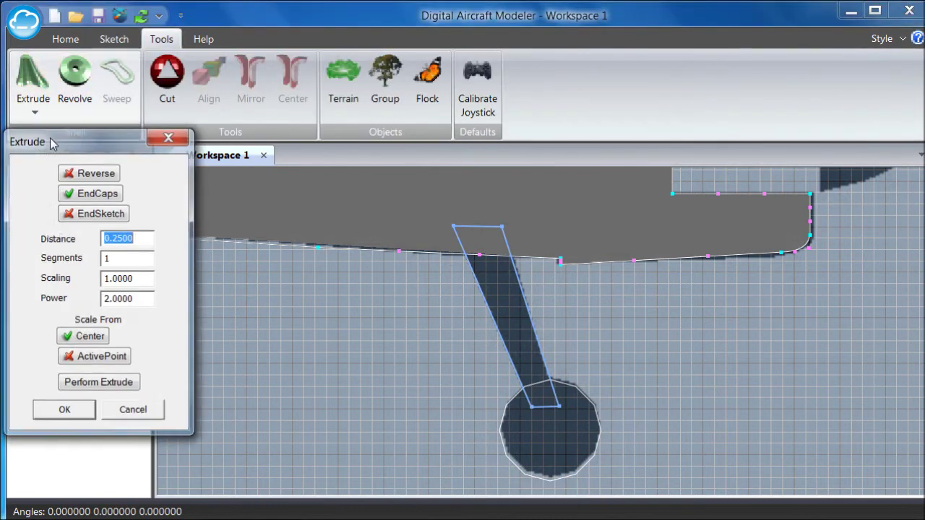
drag(52, 143, 52, 141)
click(89, 383)
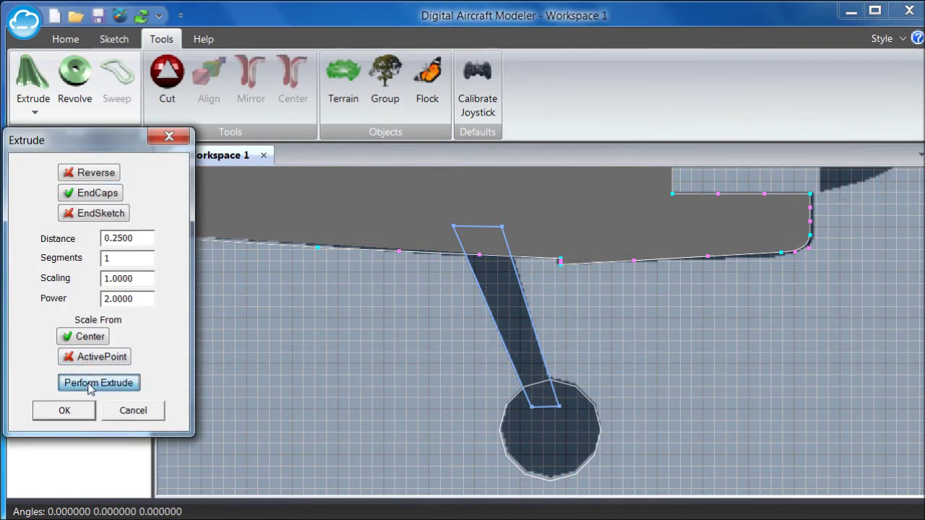
click(64, 410)
- Extrude the main wheel circle by 0.25 in one segment with end caps
click(167, 79)
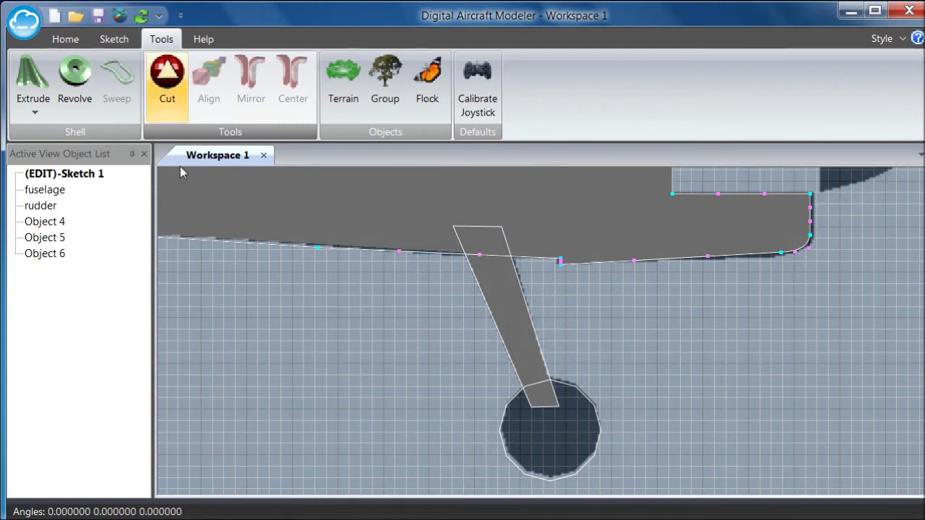
click(603, 433)
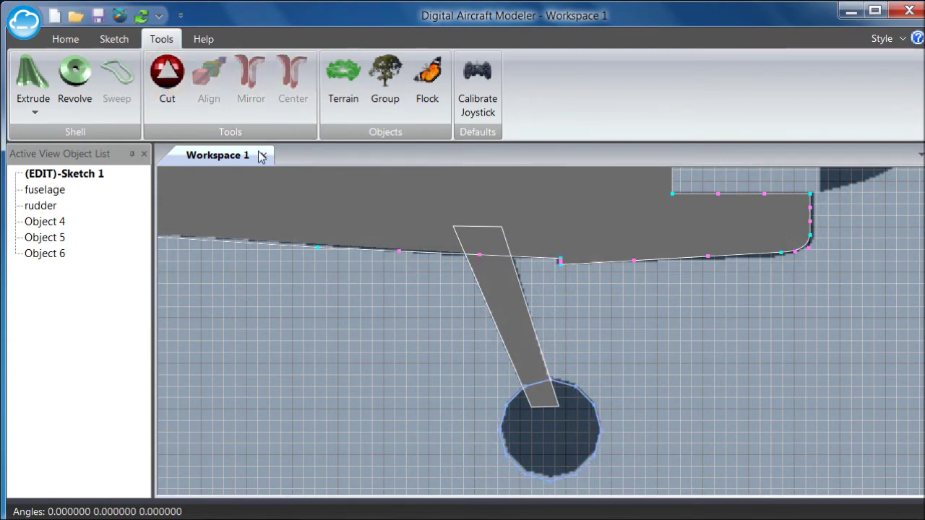
click(36, 115)
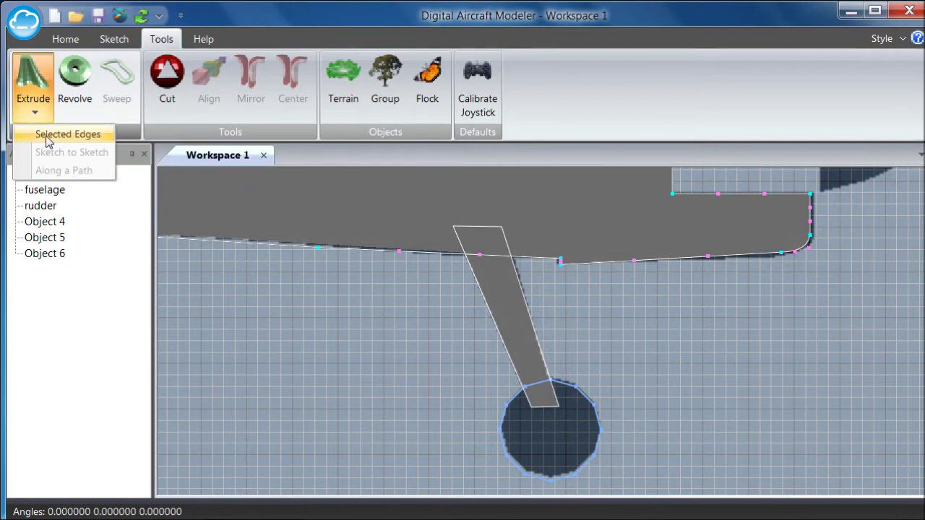
click(46, 140)
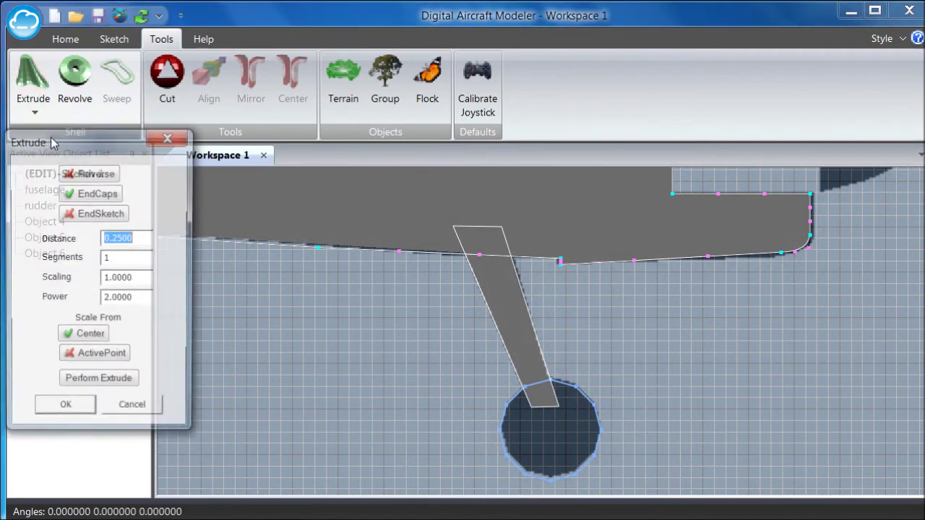
click(107, 388)
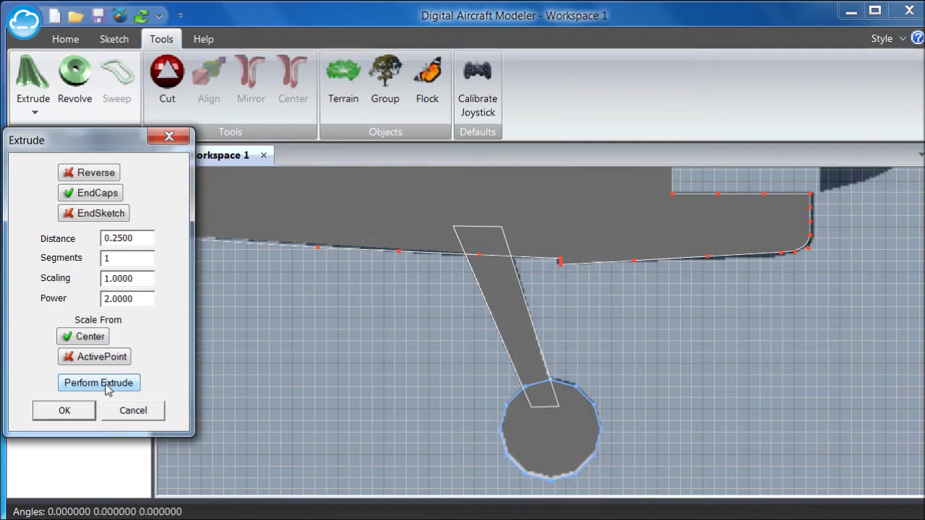
click(66, 410)
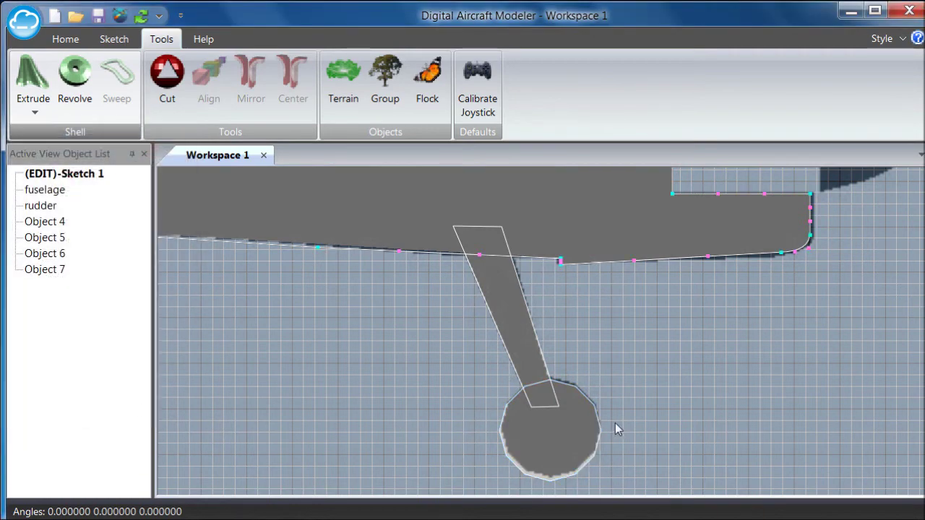
- Sketch the spinner's upper half as a closed three-sided curve outline and bend its sloping edge to follow the traced nose
scroll(394, 361, down, 5)
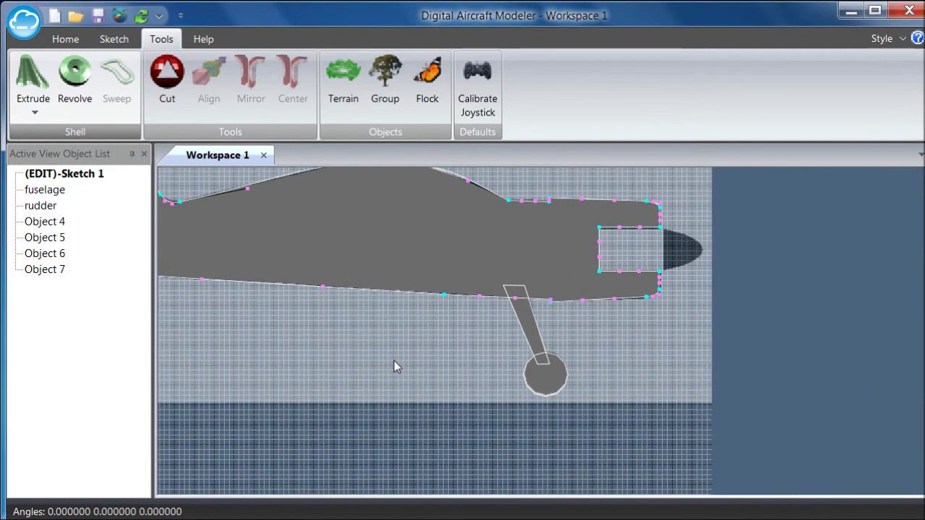
middle_drag(394, 361, 395, 385)
mouse_move(658, 351)
middle_down()
mouse_move(547, 384)
mouse_move(527, 372)
middle_up()
scroll(533, 369, up, 5)
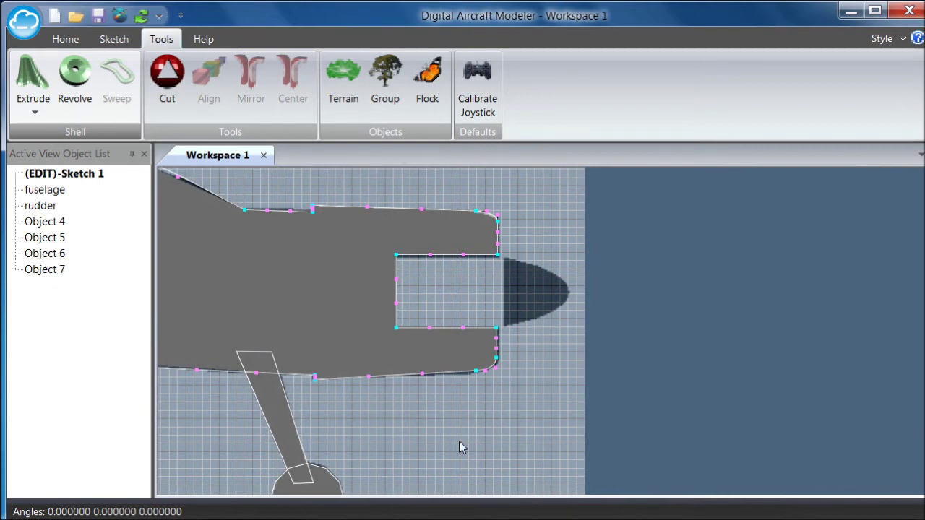
scroll(556, 289, up, 3)
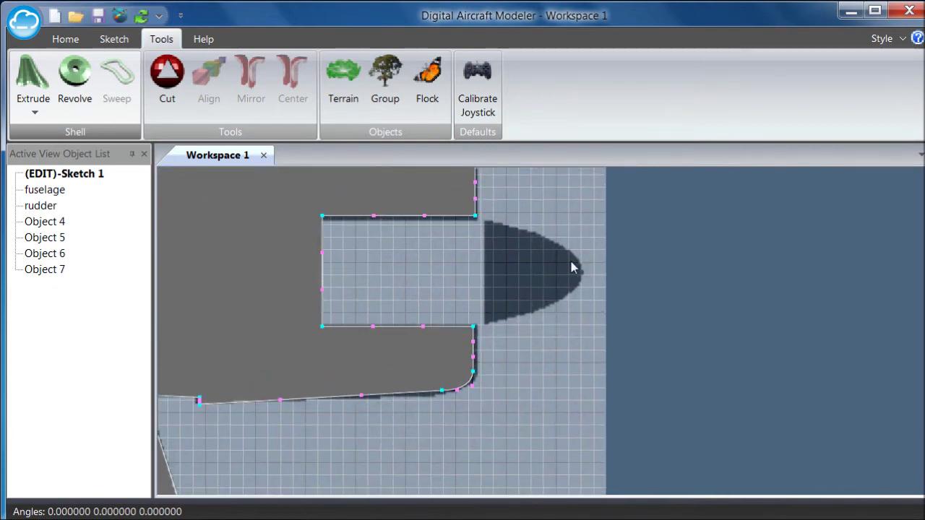
mouse_move(572, 268)
middle_down()
mouse_move(559, 275)
mouse_move(563, 299)
middle_up()
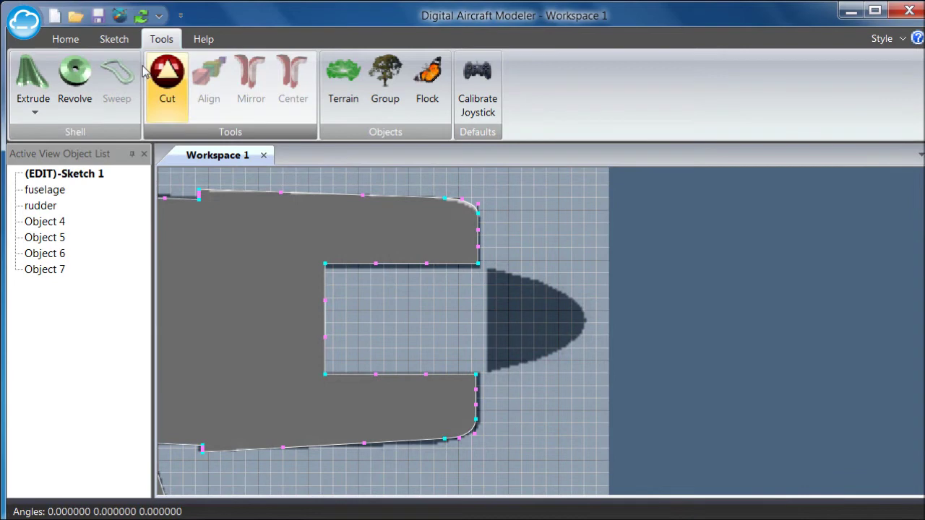
click(114, 39)
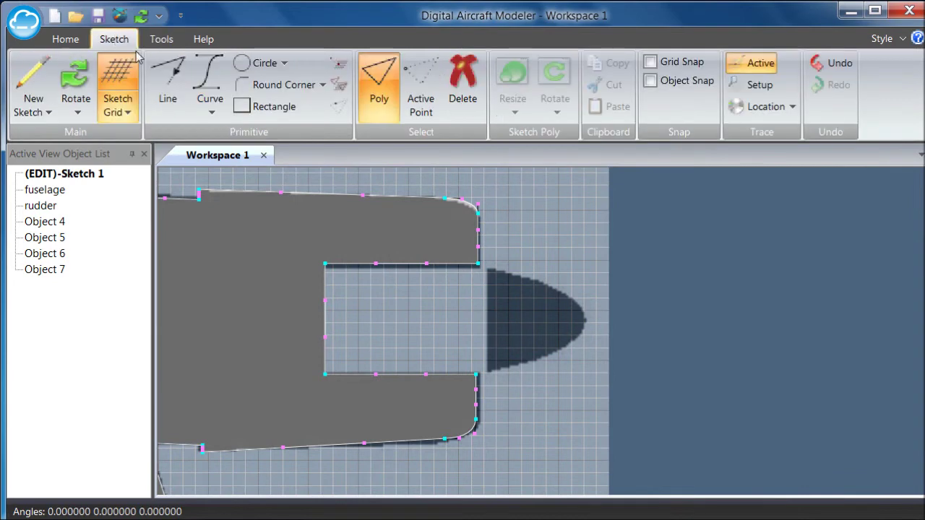
click(214, 81)
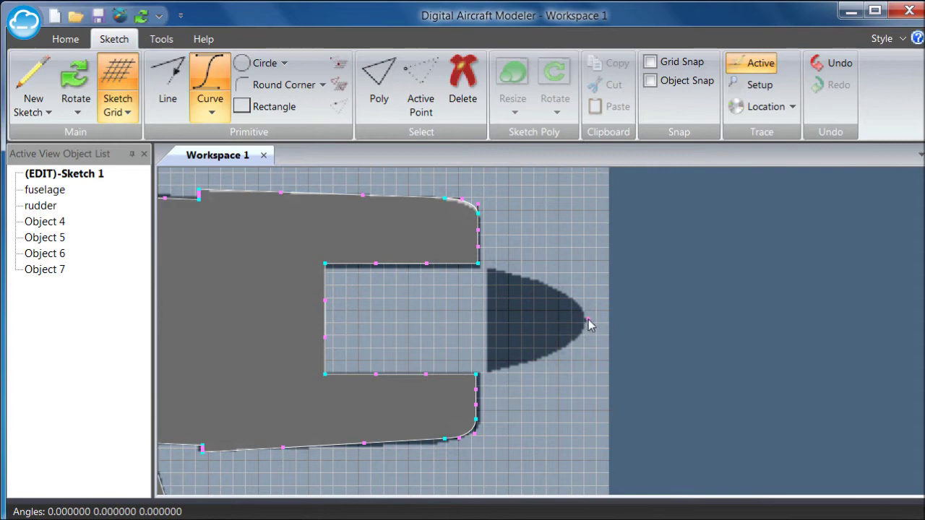
mouse_move(586, 321)
mouse_down()
mouse_move(521, 325)
mouse_move(537, 336)
mouse_move(488, 326)
mouse_move(487, 269)
mouse_up()
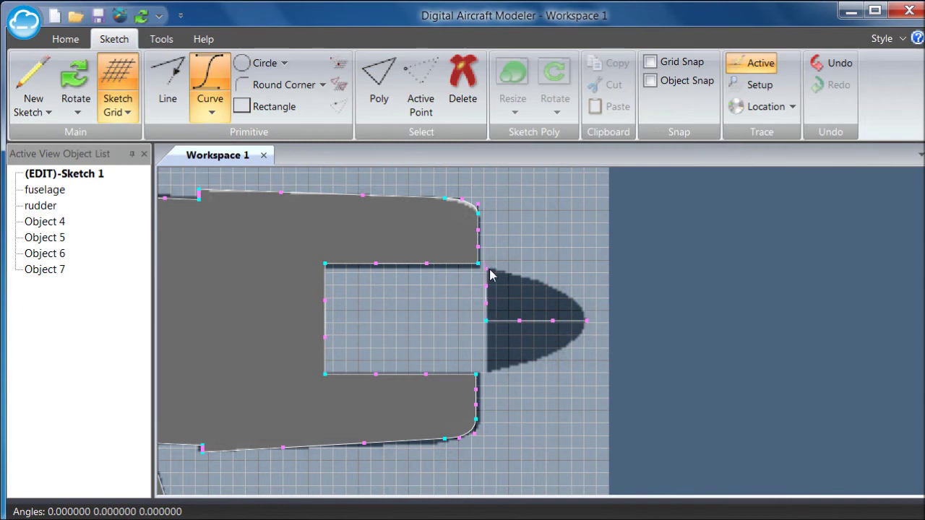
drag(489, 273, 587, 325)
click(586, 322)
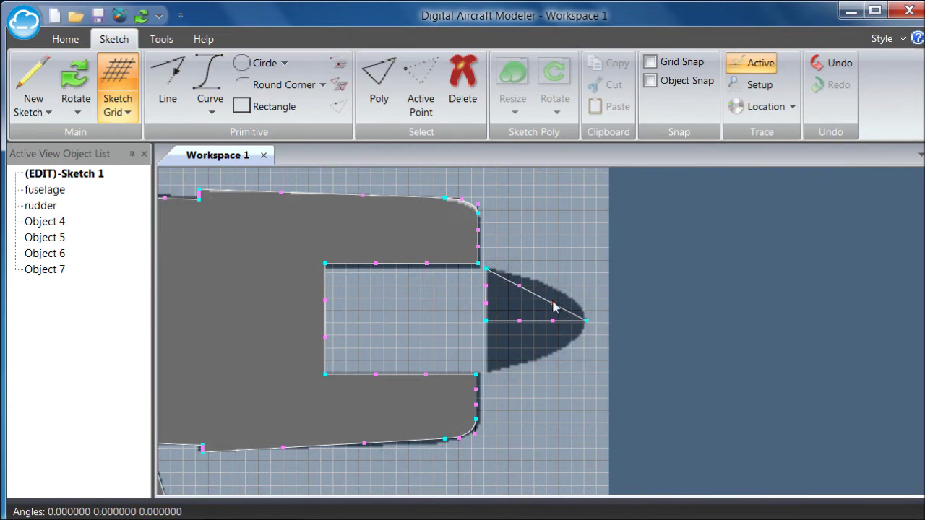
mouse_move(553, 307)
mouse_down()
mouse_move(564, 290)
mouse_move(523, 282)
mouse_up()
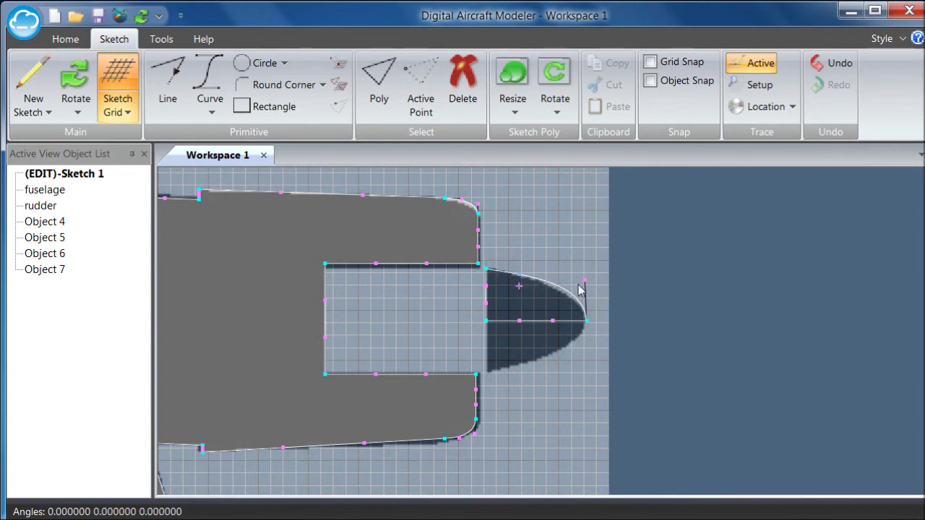
- Adjust the curve handle at the spinner's tip to follow the traced nose, and select the half outline as a polygon
drag(587, 282, 591, 289)
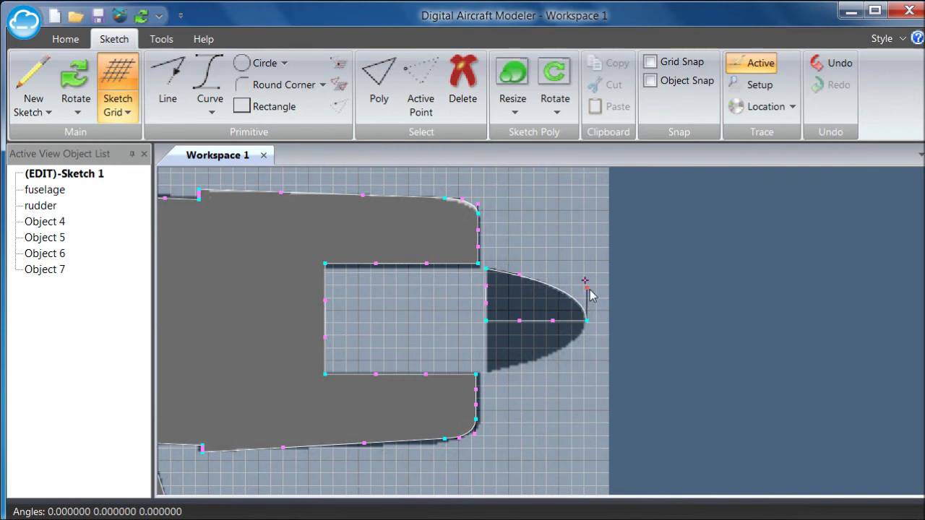
click(601, 289)
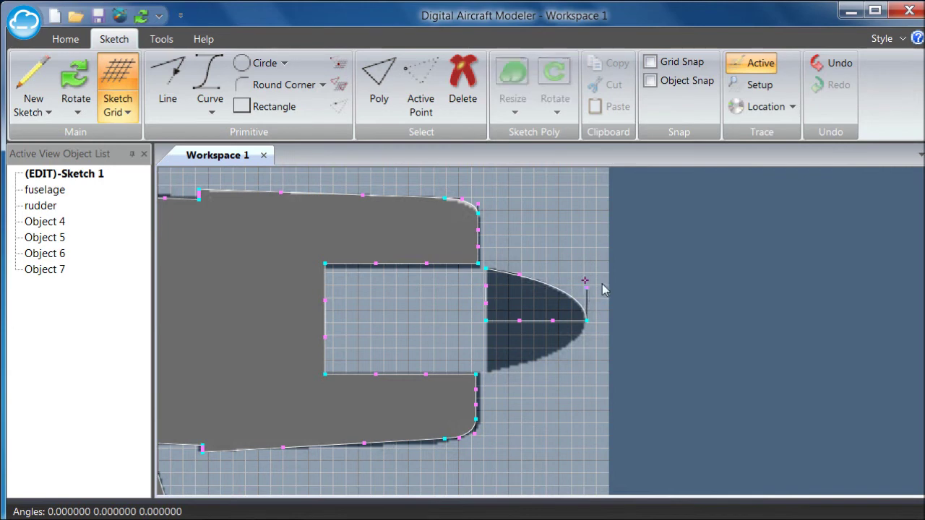
click(76, 80)
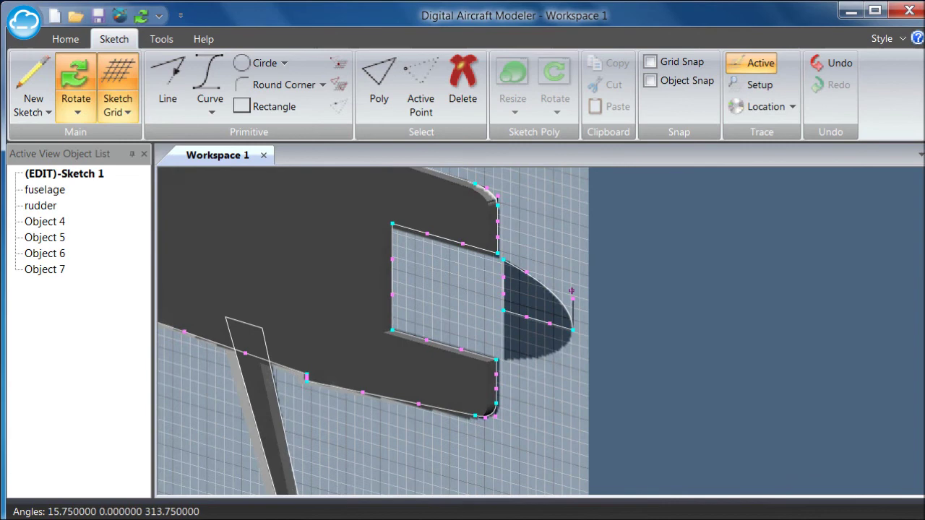
drag(545, 275, 531, 271)
middle_drag(541, 234, 526, 251)
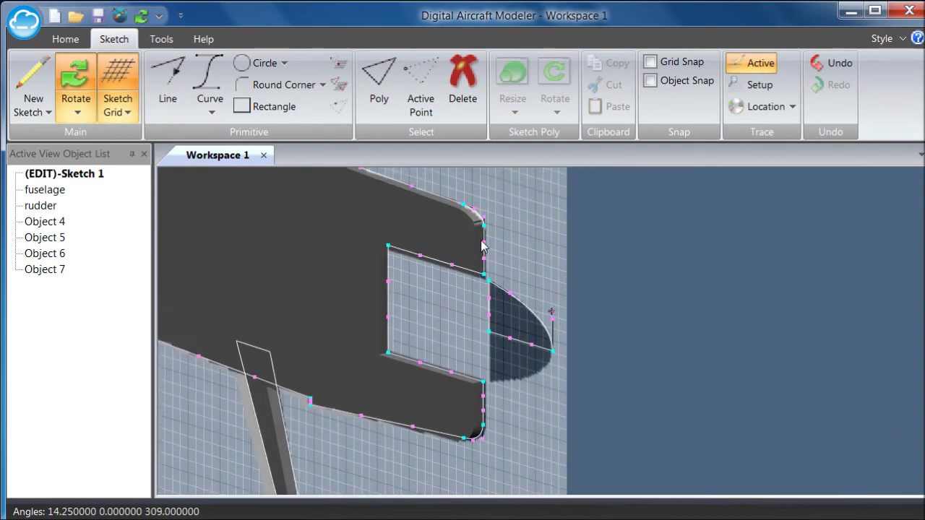
click(78, 68)
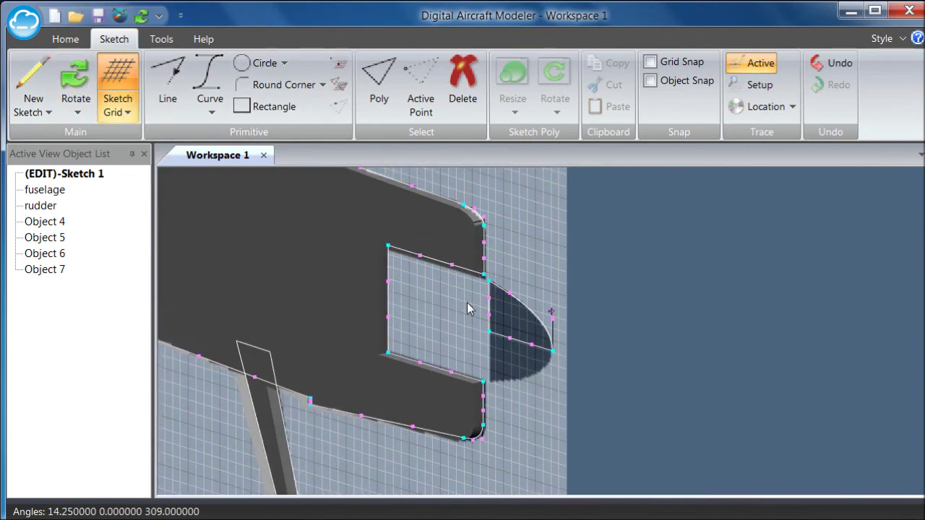
click(161, 39)
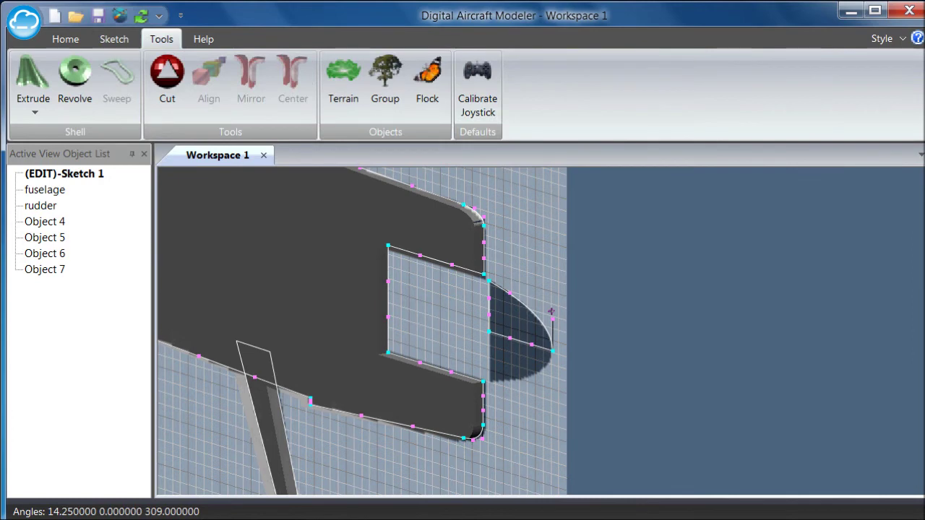
click(107, 41)
click(378, 85)
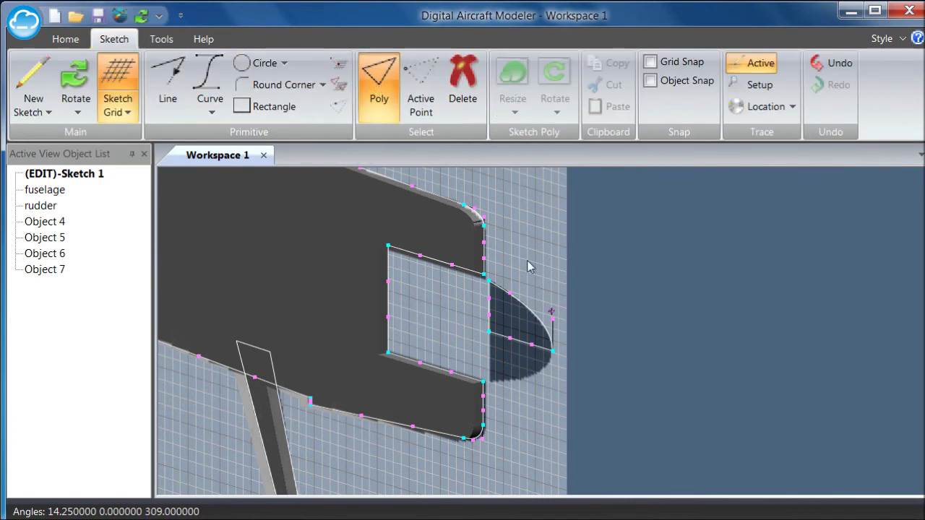
click(553, 352)
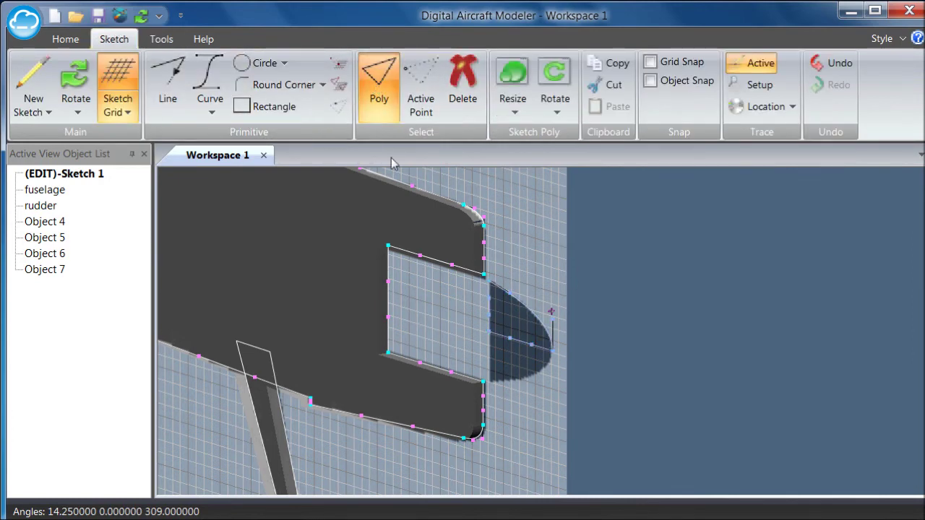
- Revolve the spinner's half outline through 360 degrees in 12 segments around its centreline edge
click(161, 39)
click(72, 107)
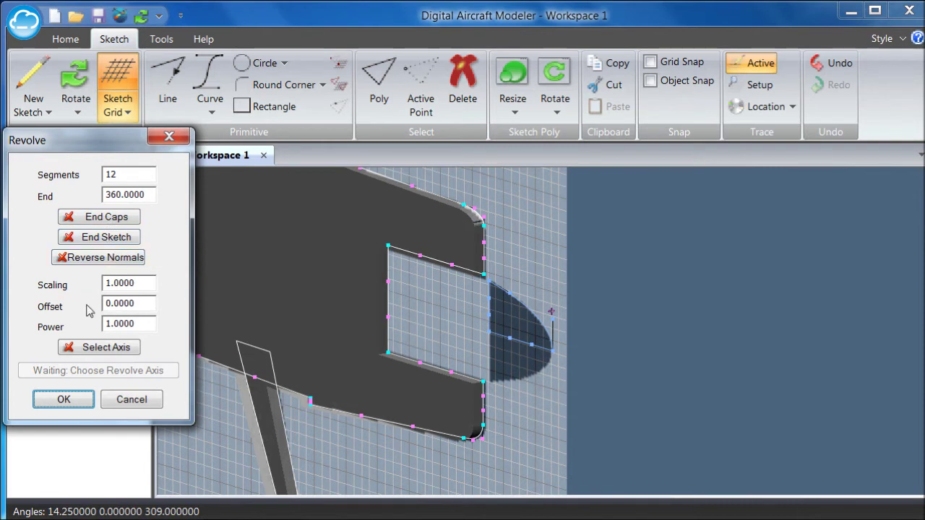
click(101, 347)
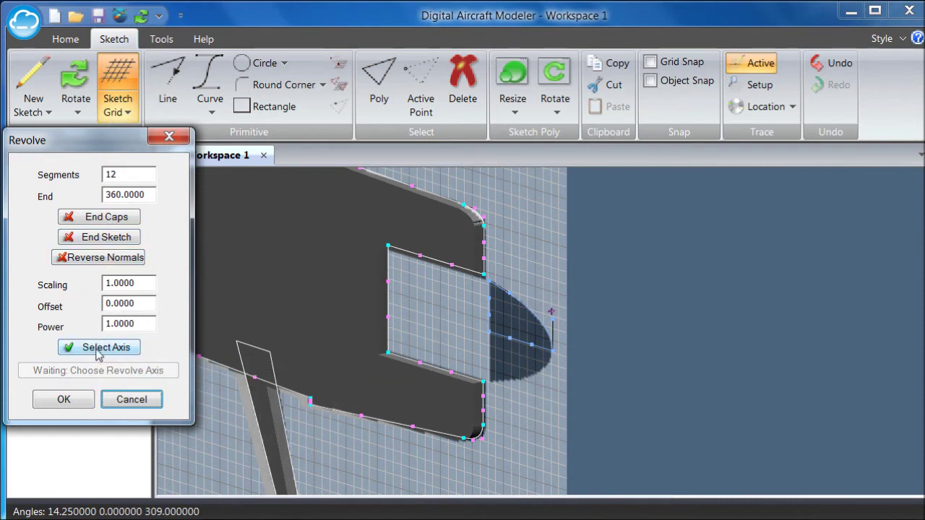
click(530, 347)
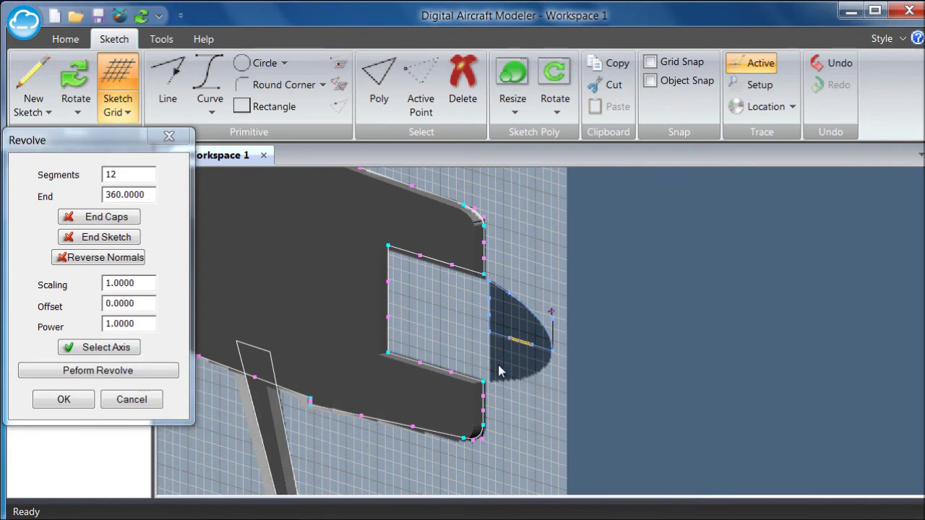
click(110, 372)
click(83, 400)
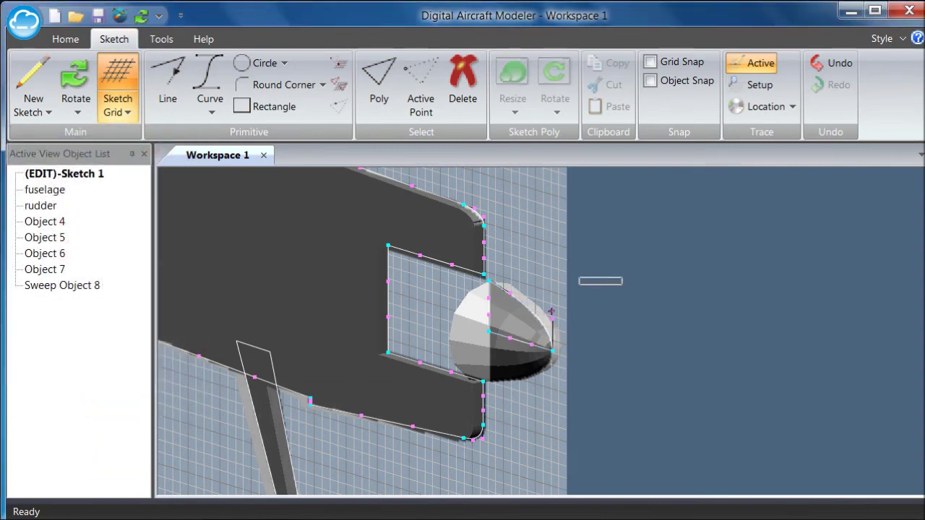
- Examine the revolved spinner's facets and the curve-to-poly conversion settings, leaving the settings as they are
click(76, 79)
drag(673, 264, 792, 268)
scroll(649, 272, up, 4)
scroll(648, 272, up, 1)
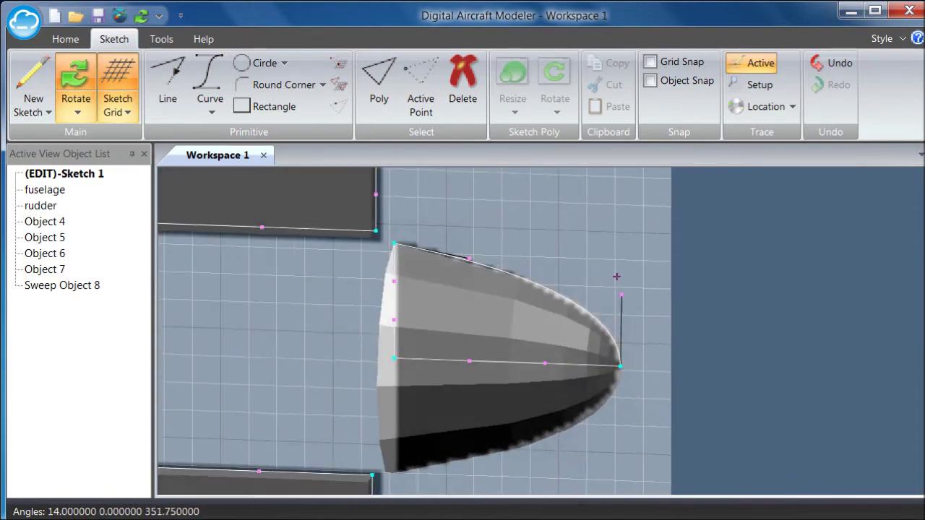
drag(616, 276, 592, 286)
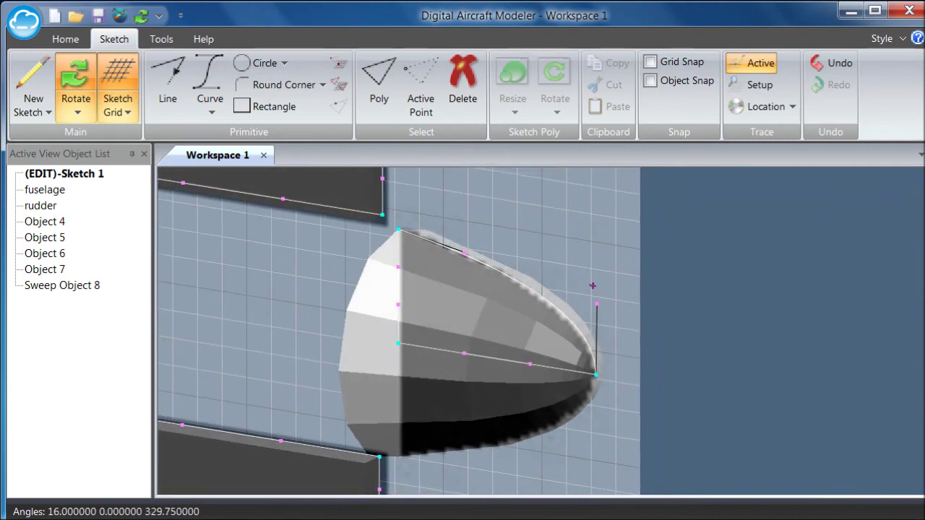
drag(653, 275, 608, 279)
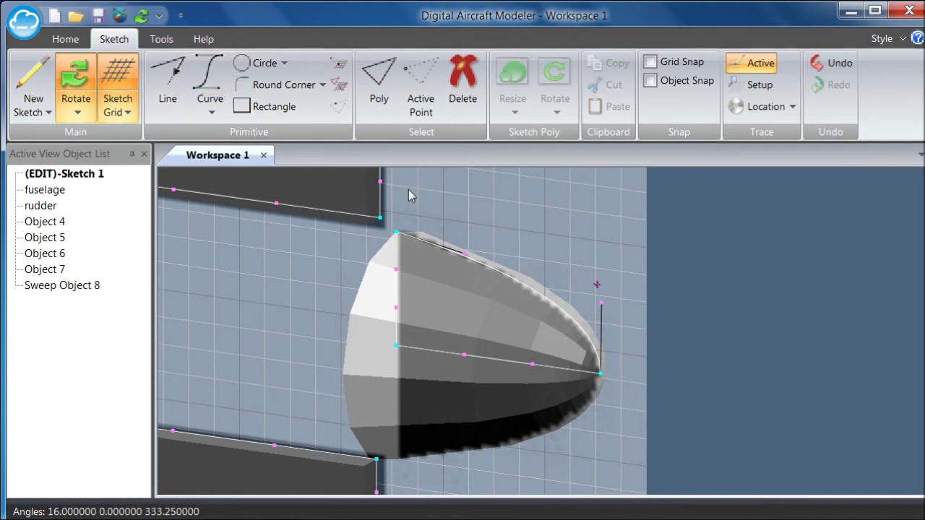
click(379, 79)
click(396, 233)
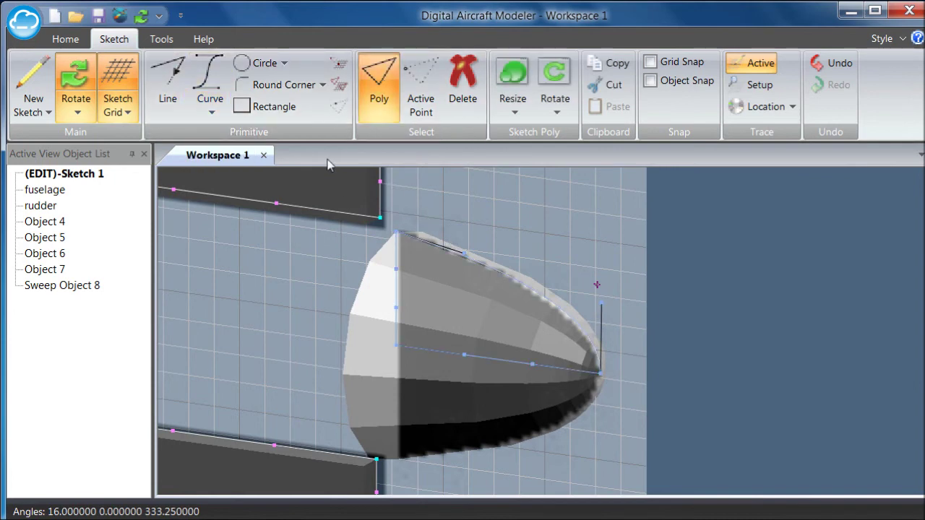
click(210, 112)
click(215, 133)
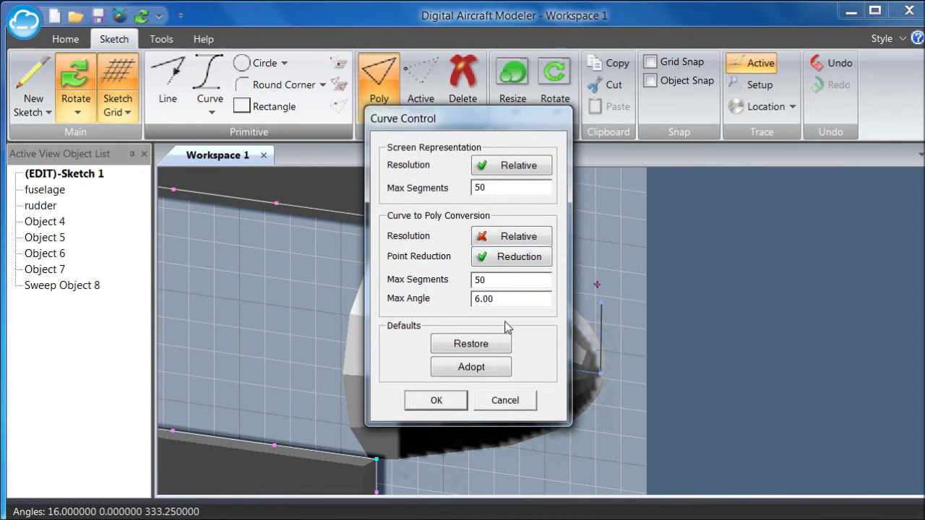
click(504, 399)
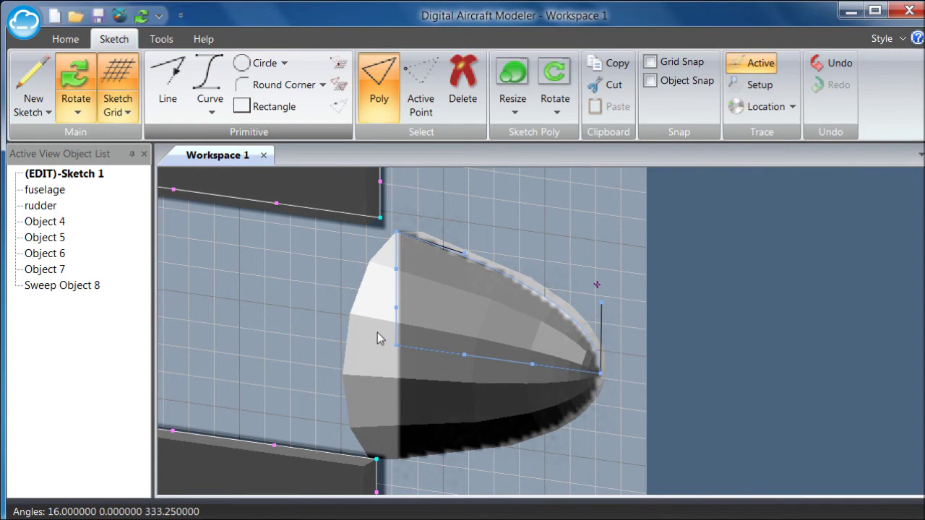
- Apply smooth shading to the revolved spinner object with a maximum angle of 45
drag(685, 259, 581, 258)
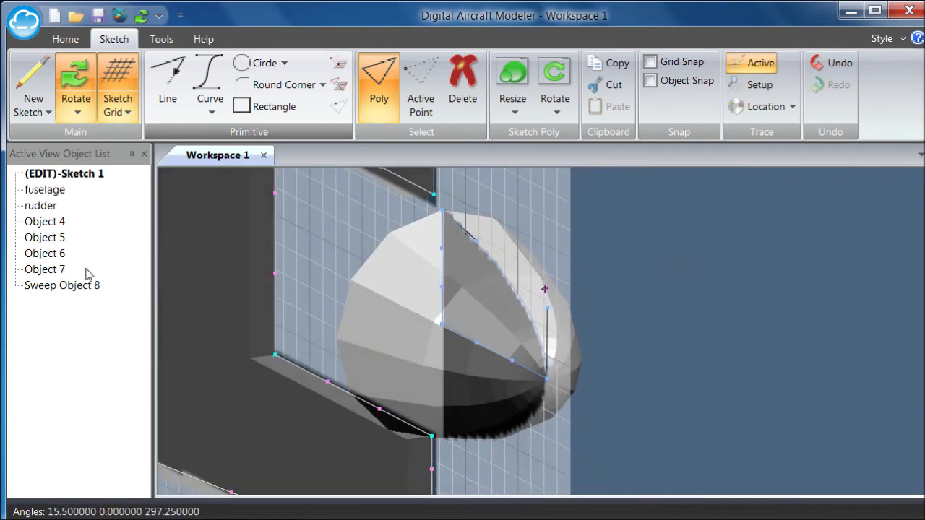
click(72, 287)
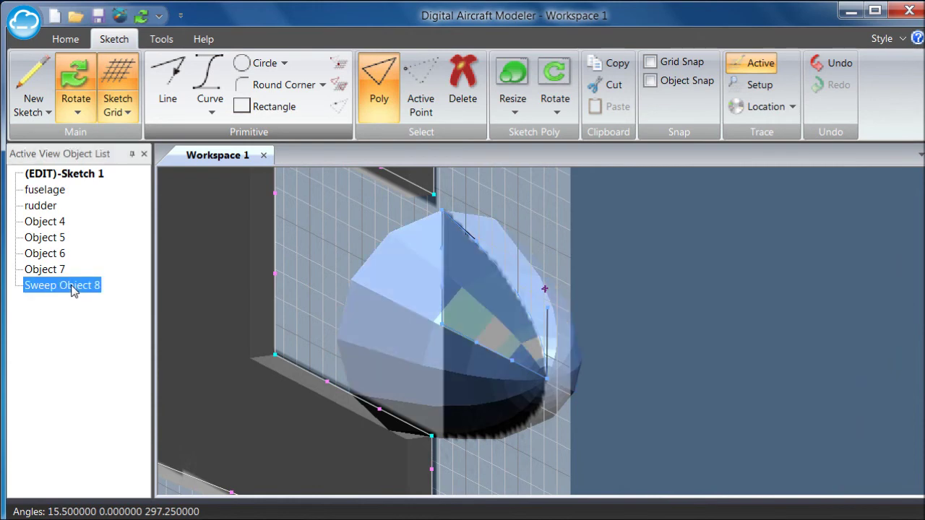
click(79, 299)
right_click(65, 289)
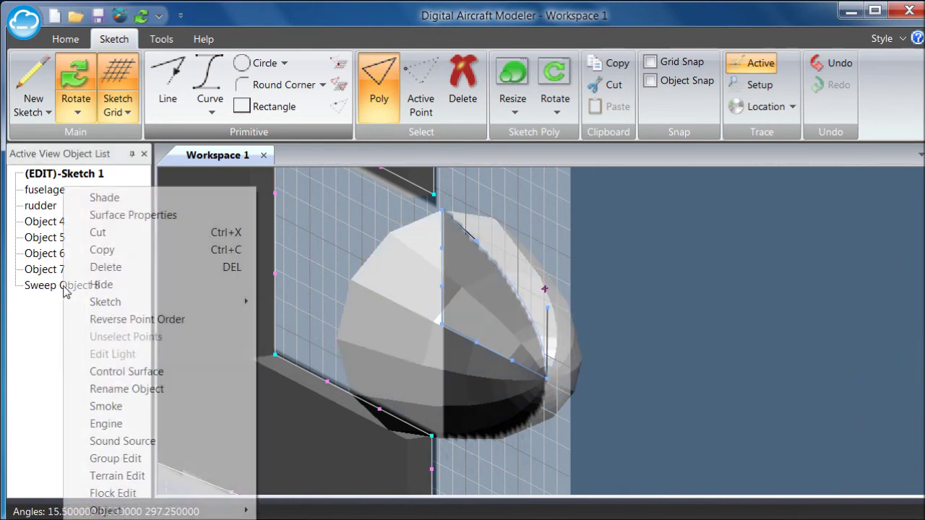
click(114, 198)
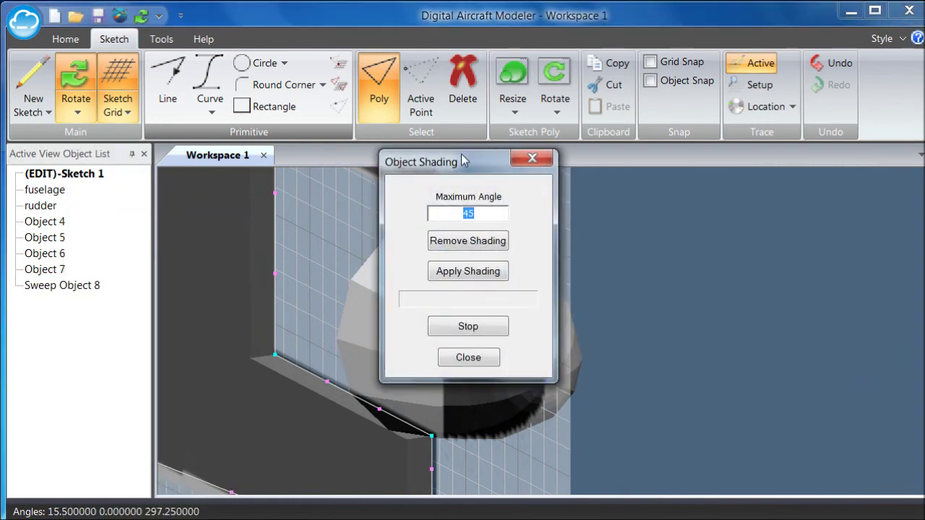
mouse_move(464, 160)
mouse_down()
mouse_move(596, 161)
mouse_move(694, 136)
mouse_up()
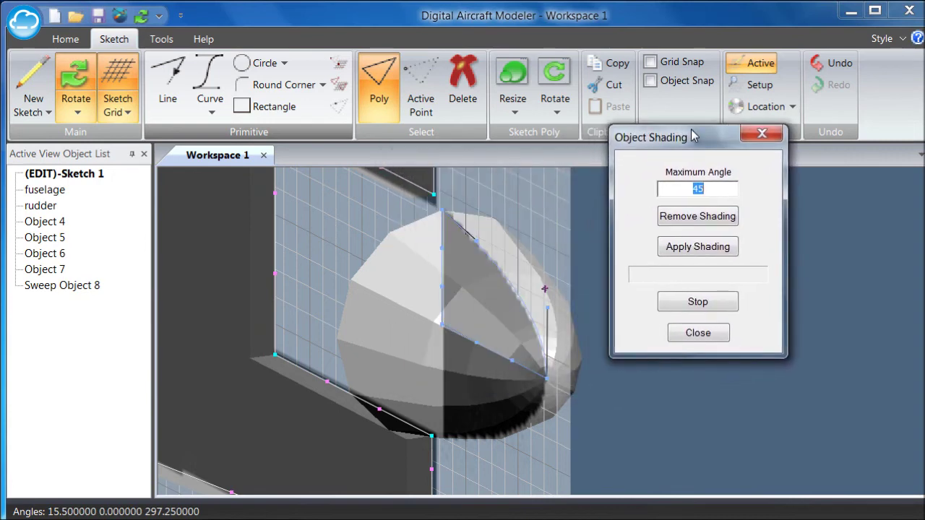
click(698, 248)
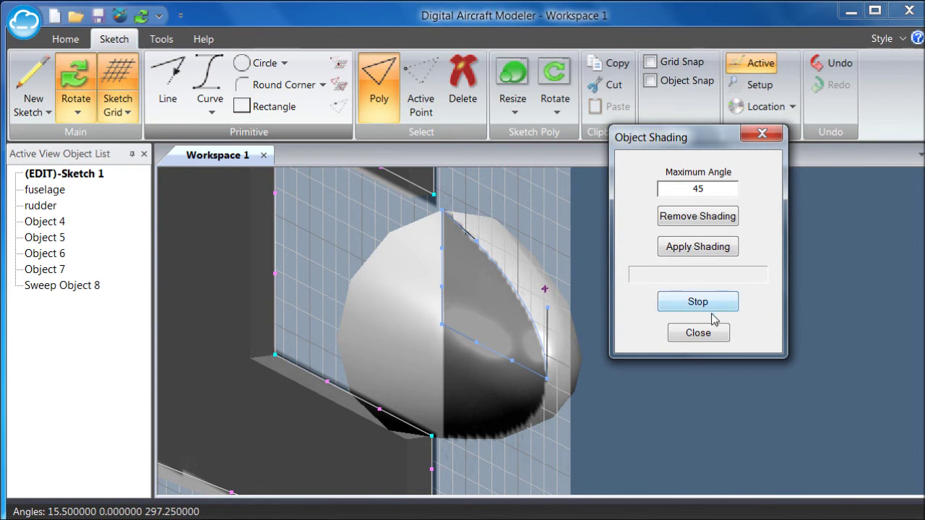
click(698, 334)
- Inspect the shaded spinner on the fuselage and return to the flat side view, framing the cutout in the nose
drag(545, 289, 606, 288)
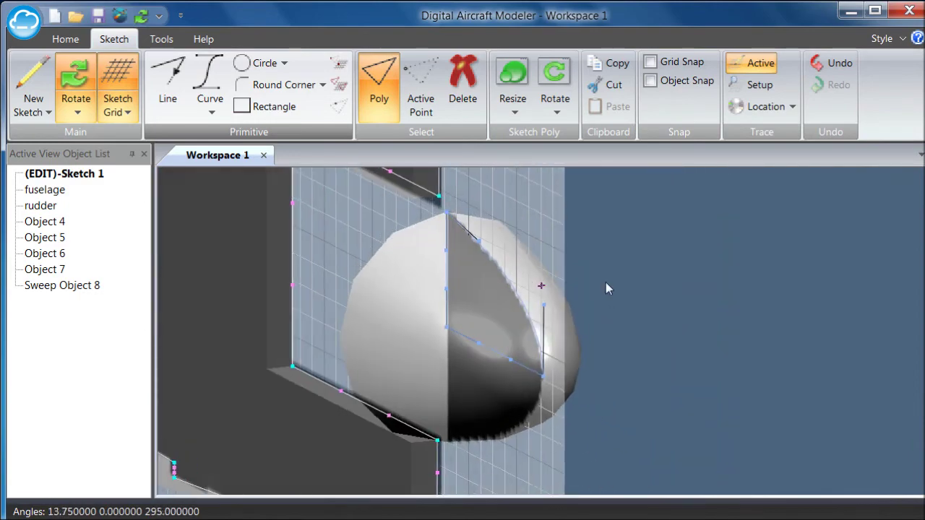
scroll(631, 307, down, 5)
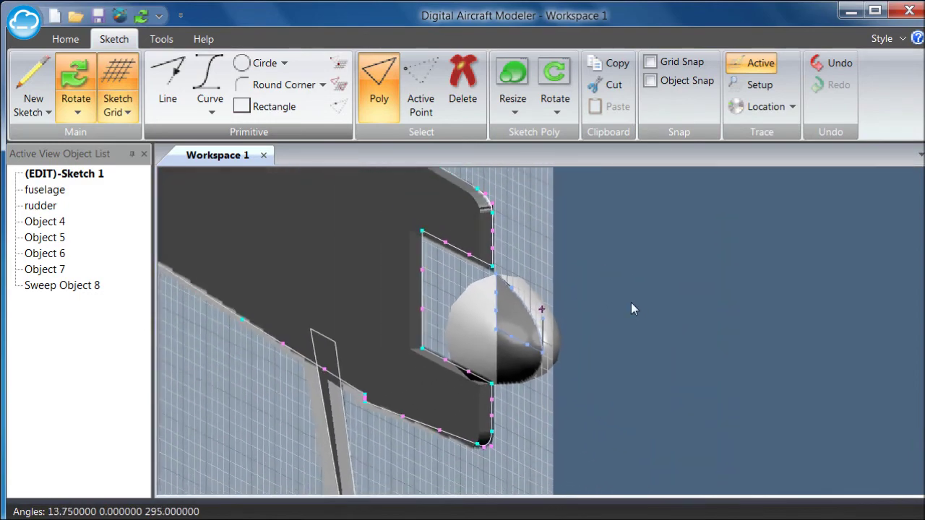
scroll(631, 300, down, 2)
drag(582, 302, 757, 260)
drag(651, 296, 667, 262)
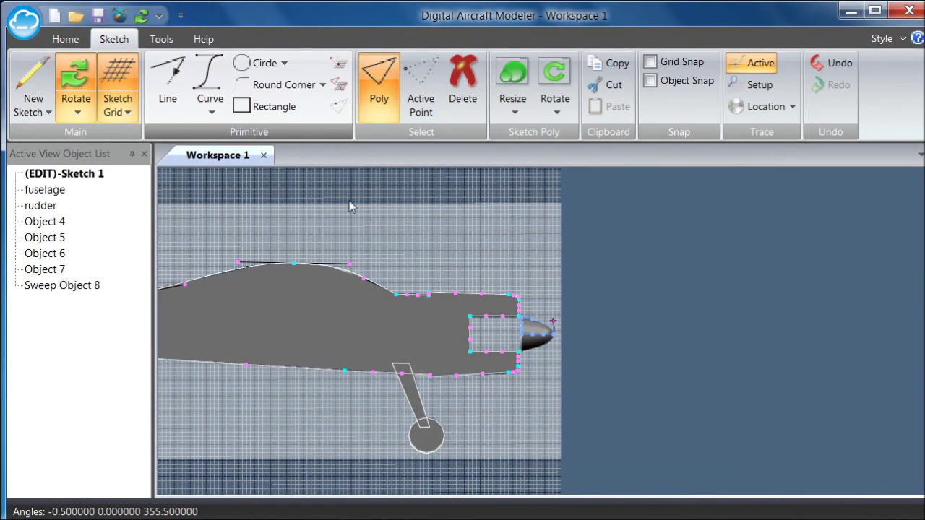
click(76, 112)
click(88, 133)
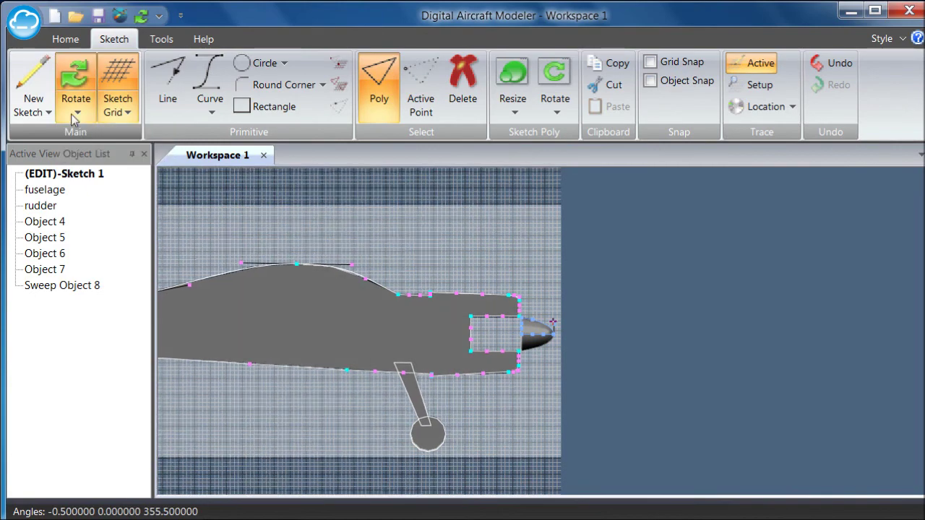
scroll(479, 256, up, 5)
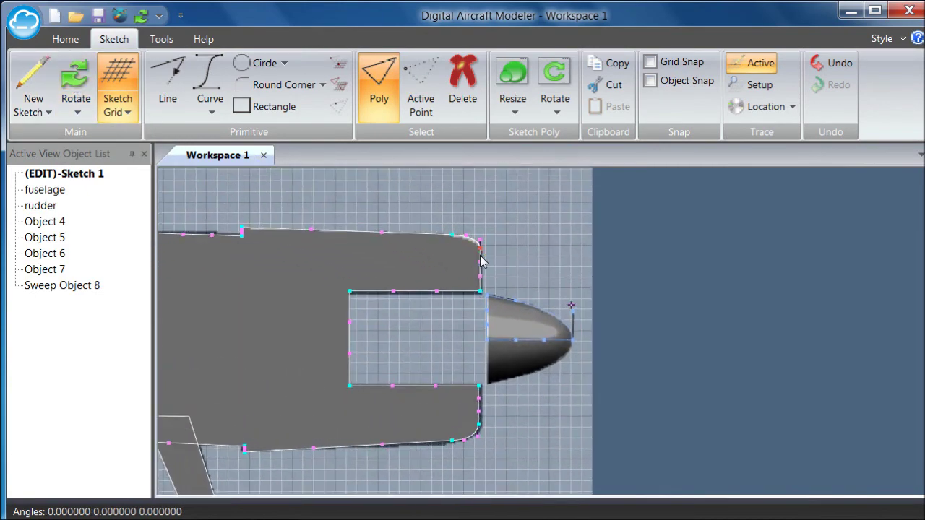
scroll(502, 252, up, 4)
middle_drag(502, 253, 590, 226)
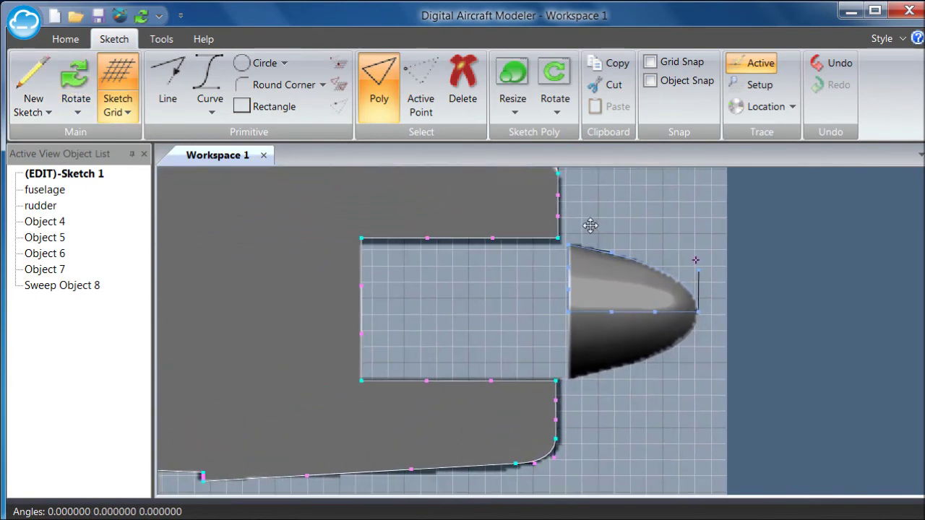
- Draw a closed half profile with raised steps at both ends in the nose cutout's upper half, and select it as a polygon
click(173, 79)
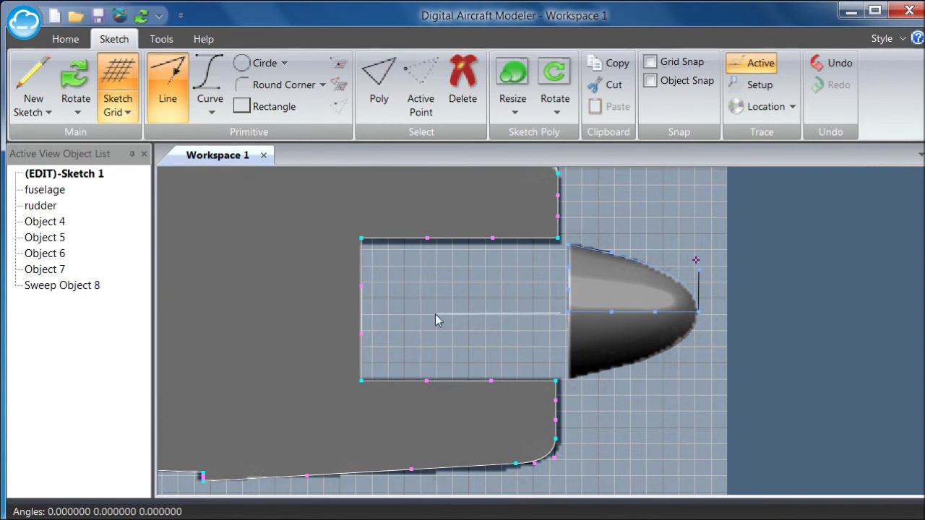
click(369, 313)
click(369, 249)
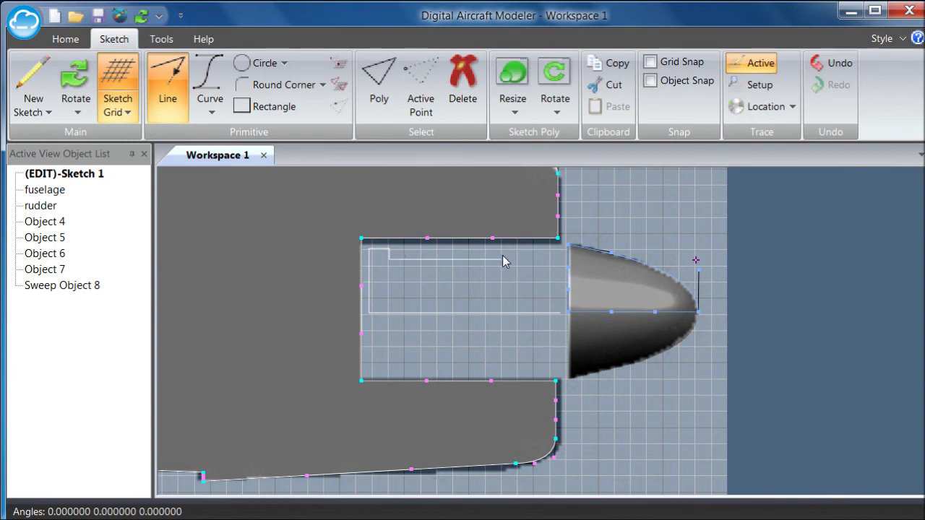
click(541, 250)
click(560, 251)
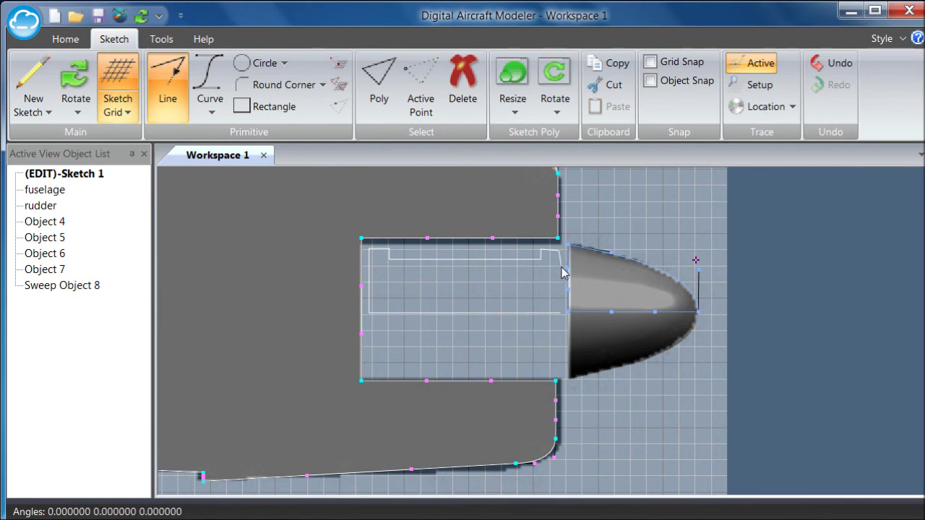
click(562, 313)
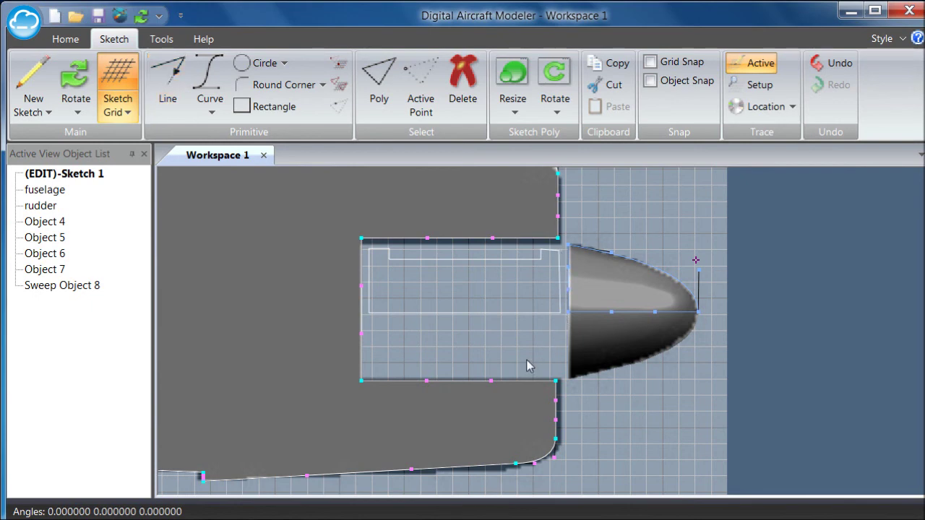
click(380, 86)
click(540, 262)
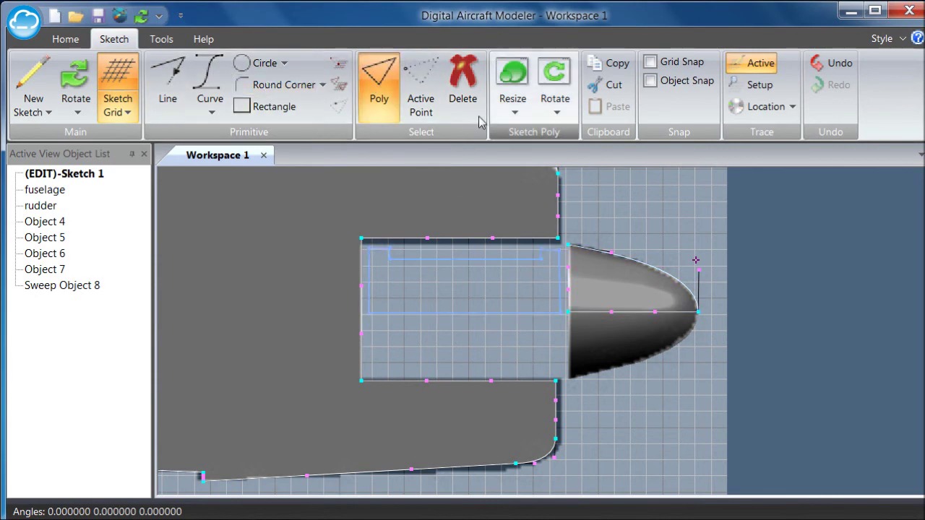
- Revolve the selected half profile in the nose cutout 360 degrees with 12 segments, using its long lower edge as the axis
click(76, 72)
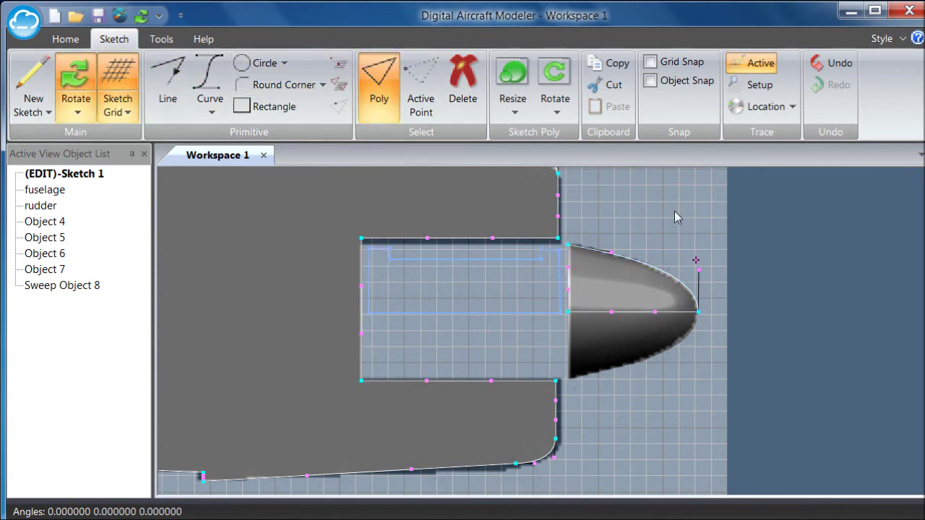
drag(673, 213, 517, 267)
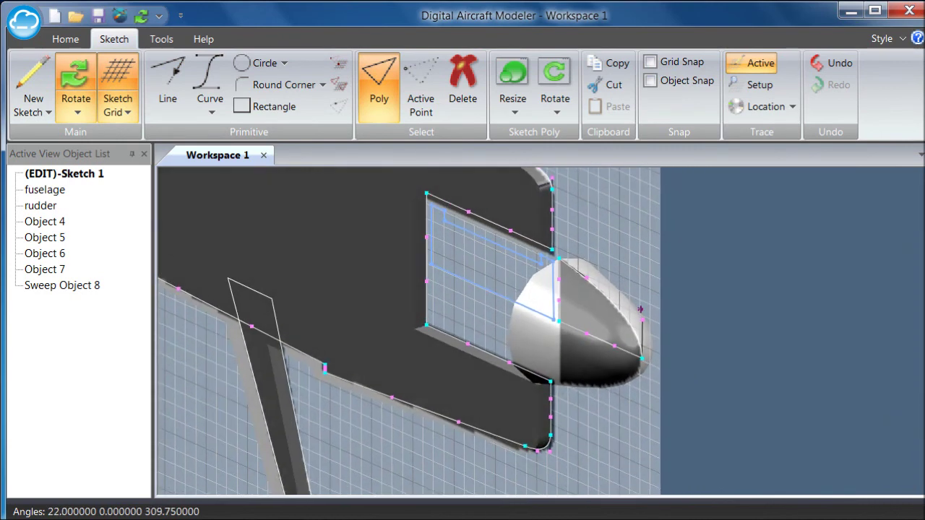
click(162, 39)
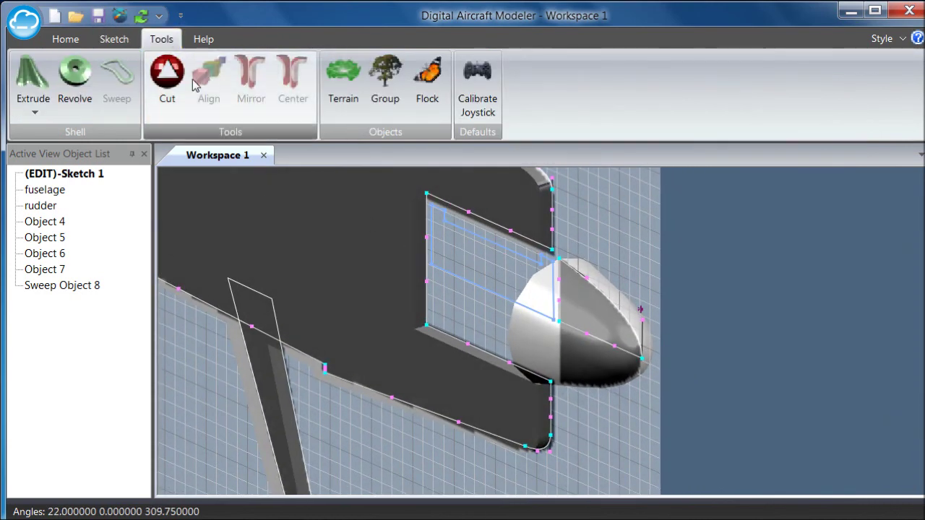
click(75, 83)
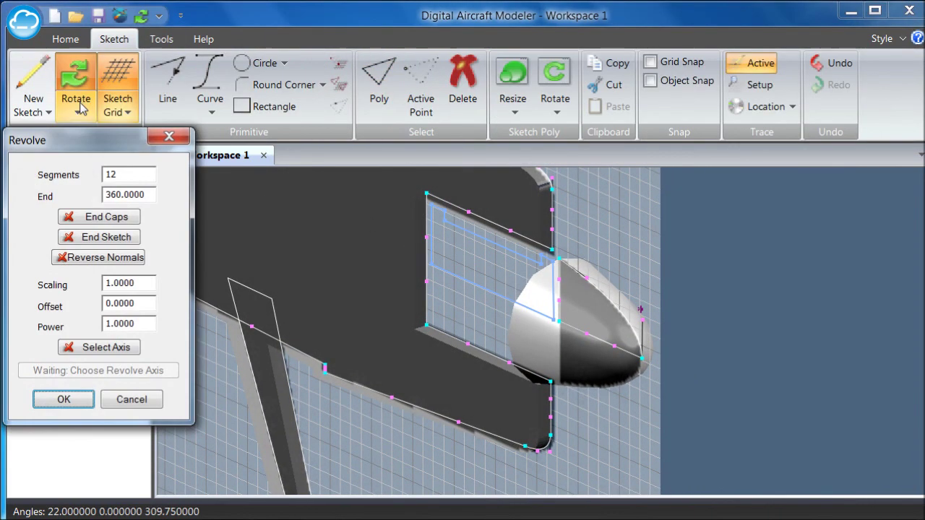
click(106, 347)
click(482, 293)
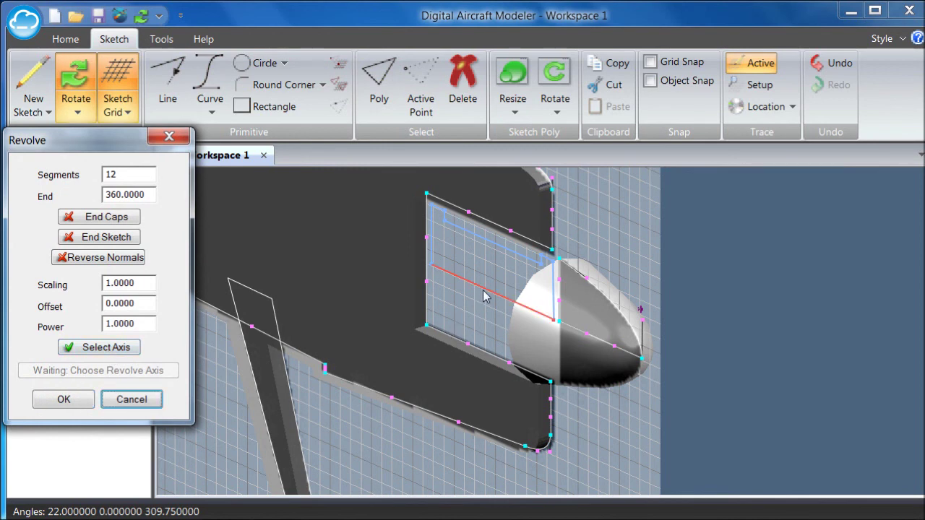
click(483, 293)
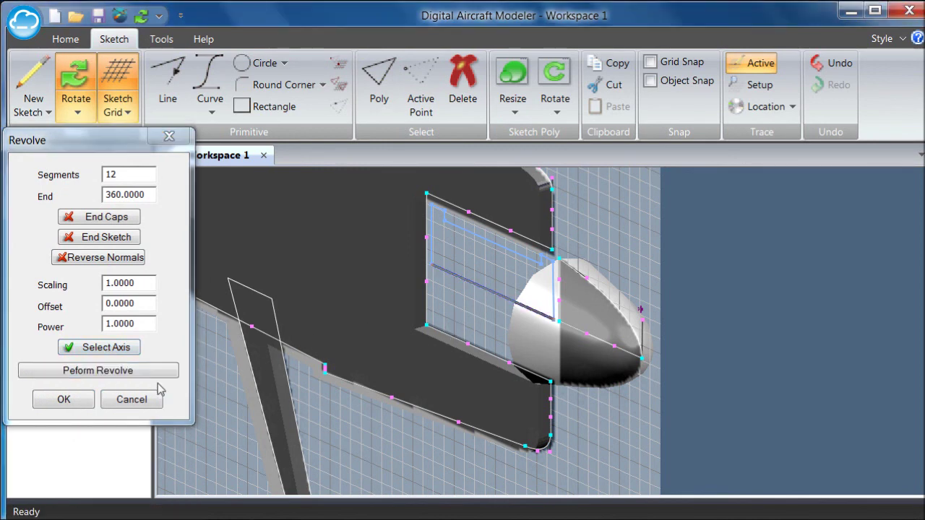
click(97, 371)
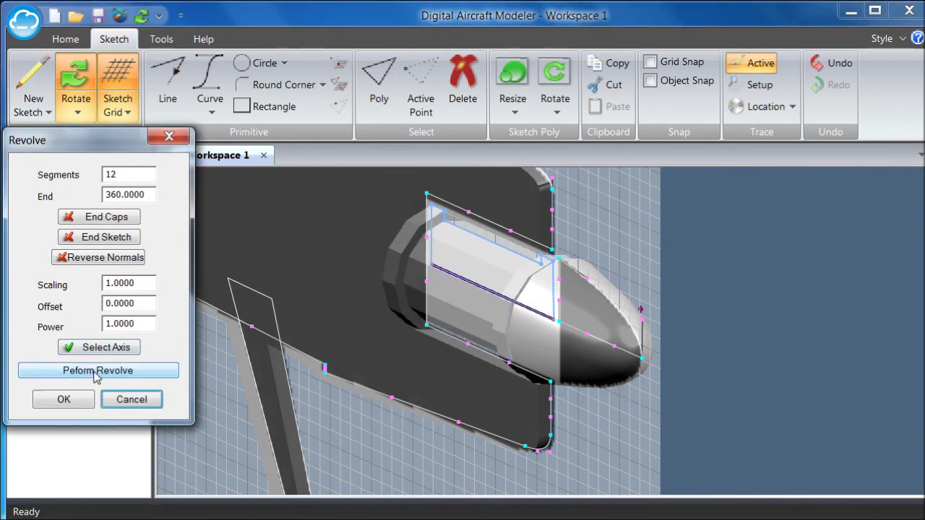
click(64, 399)
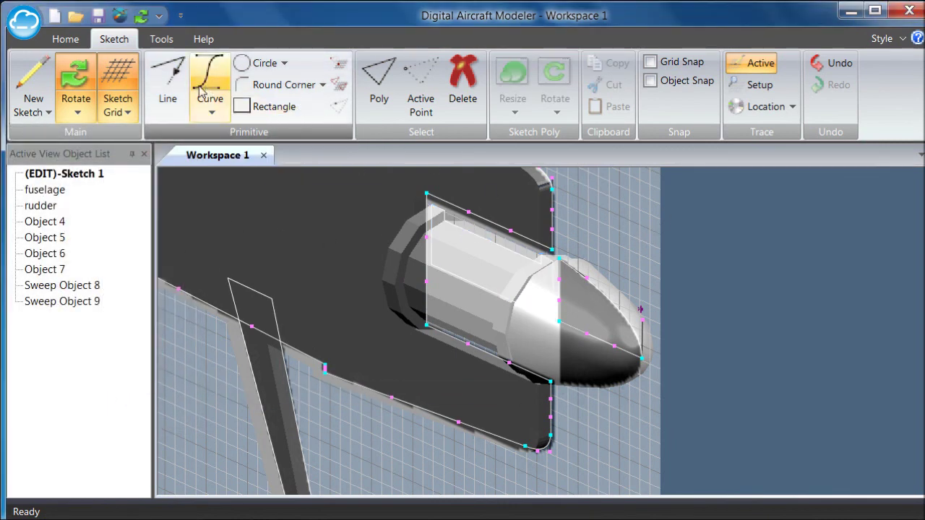
- Apply smooth shading with a maximum angle of 45 to the newly revolved object in the nose cutout
drag(699, 351, 716, 337)
mouse_move(652, 294)
mouse_down()
mouse_move(694, 256)
mouse_move(687, 276)
mouse_move(659, 279)
mouse_move(651, 302)
mouse_up()
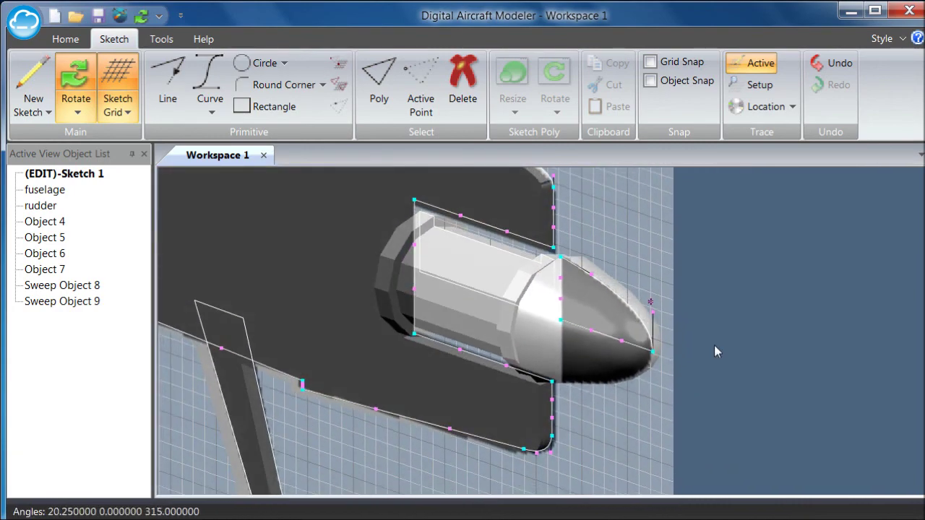
right_click(59, 308)
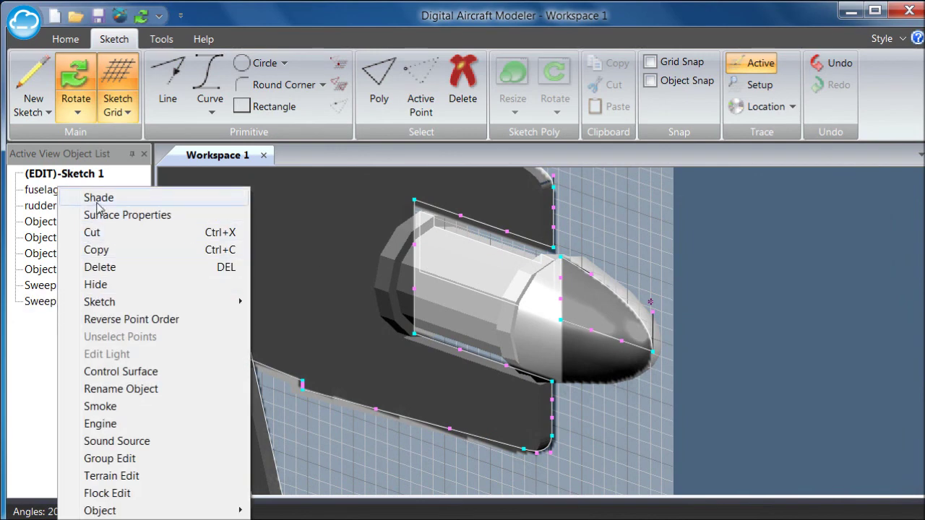
click(92, 199)
click(460, 275)
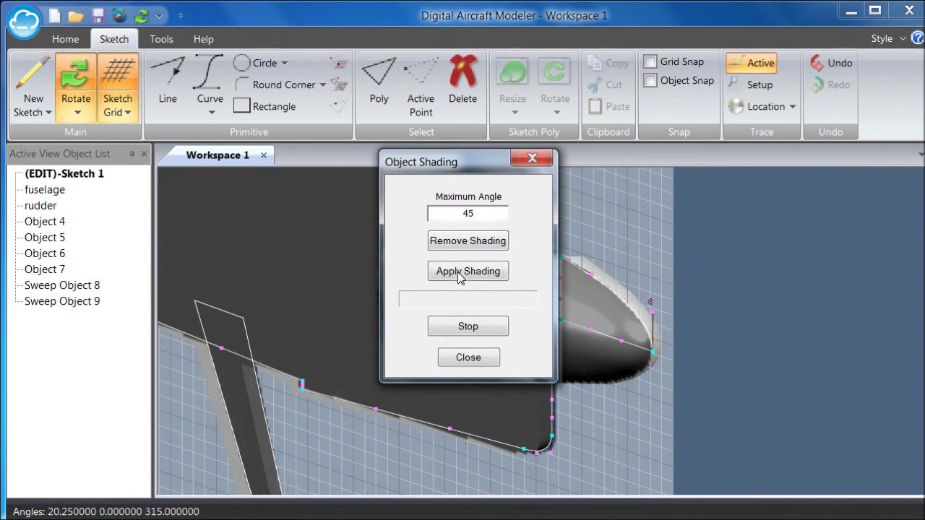
click(470, 357)
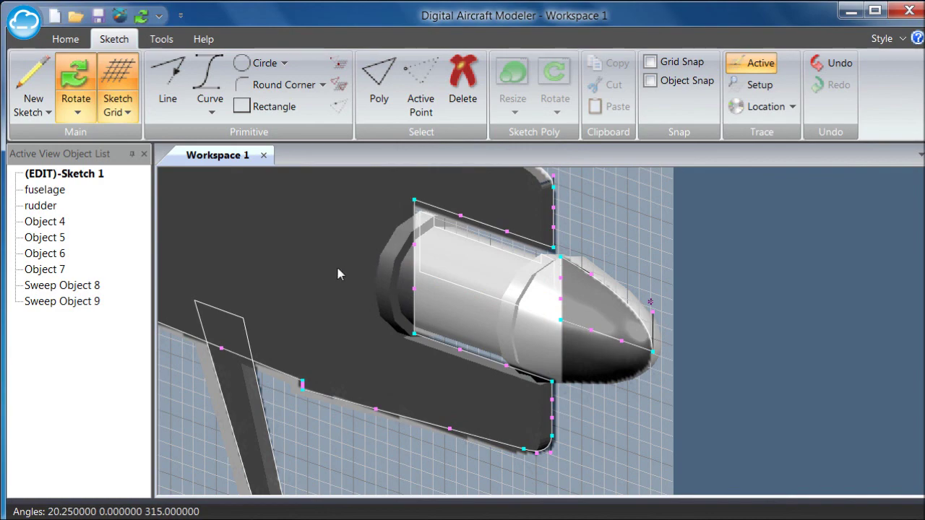
- Inspect the shaded part and spinner on the model at an angle, and return to the flat side view showing the whole aircraft
scroll(609, 255, down, 5)
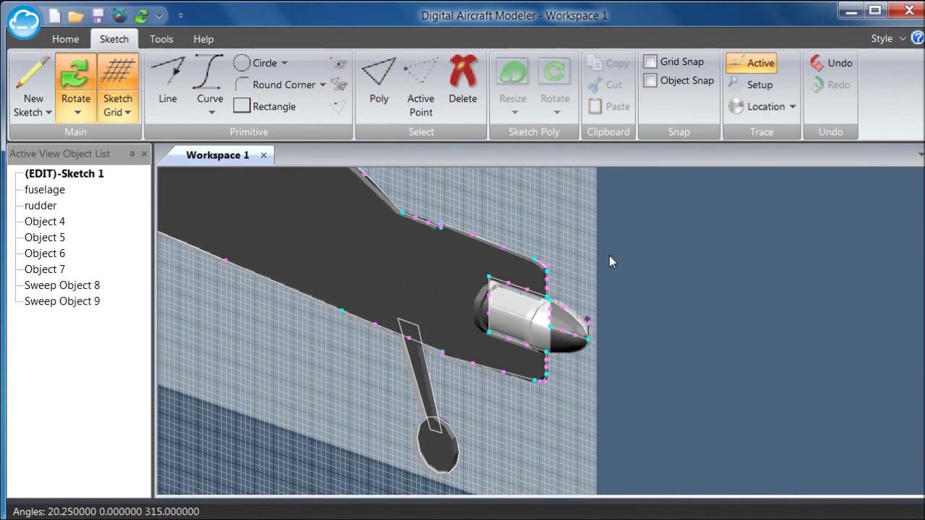
mouse_move(597, 265)
mouse_down()
mouse_move(589, 209)
mouse_move(629, 178)
mouse_move(776, 216)
mouse_move(541, 241)
mouse_move(478, 216)
mouse_up()
drag(578, 309, 593, 309)
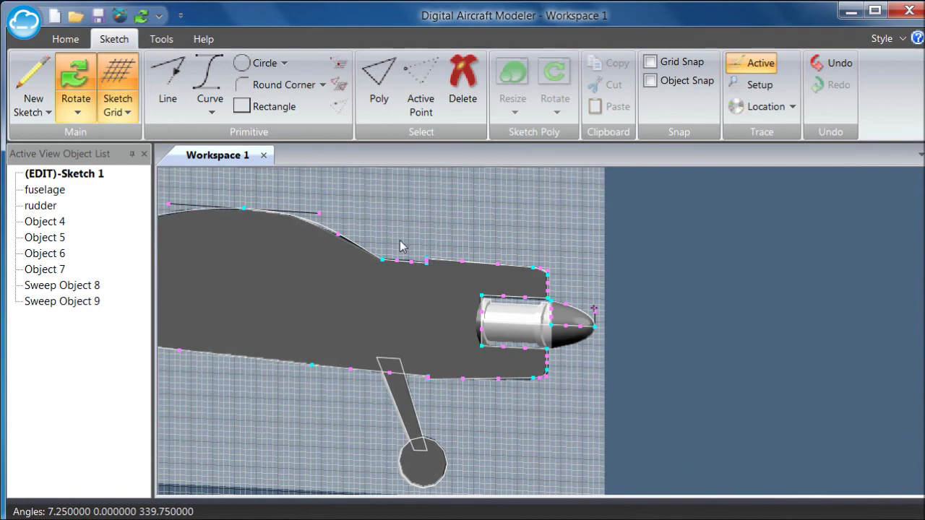
click(77, 112)
click(81, 135)
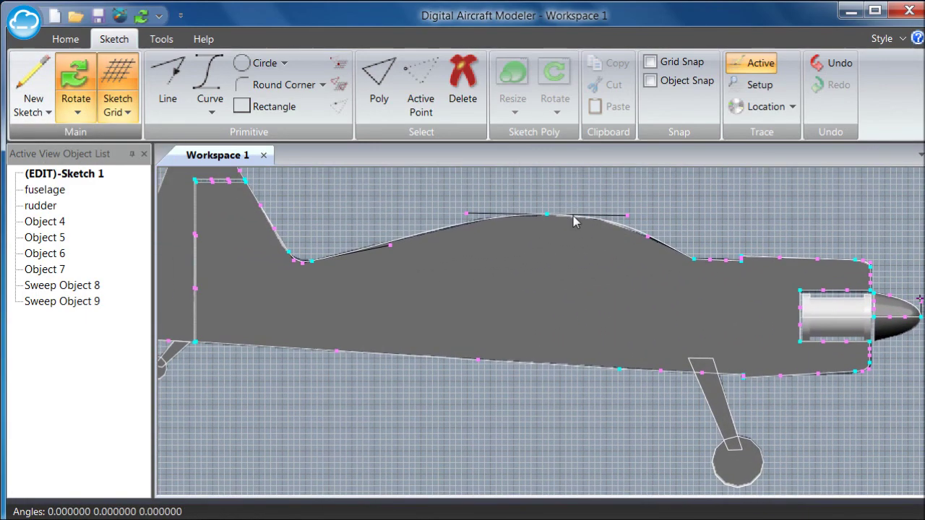
scroll(564, 242, down, 3)
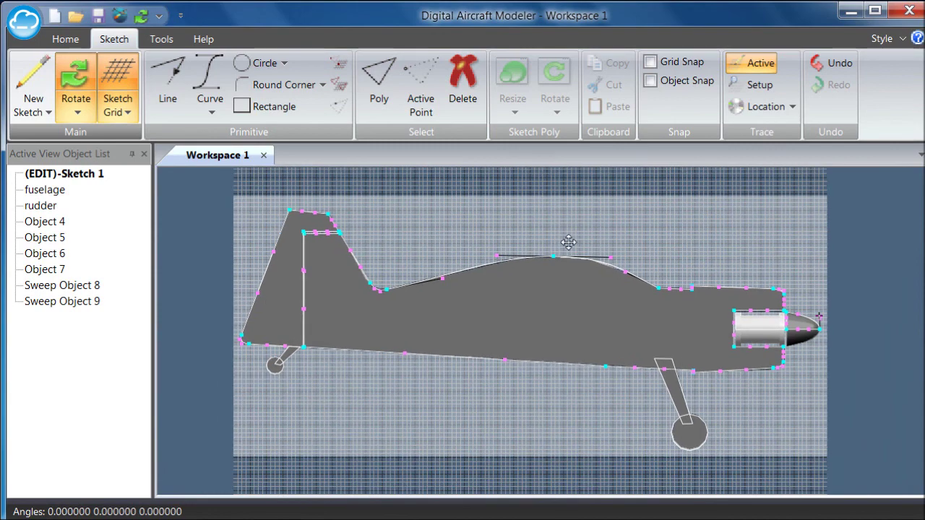